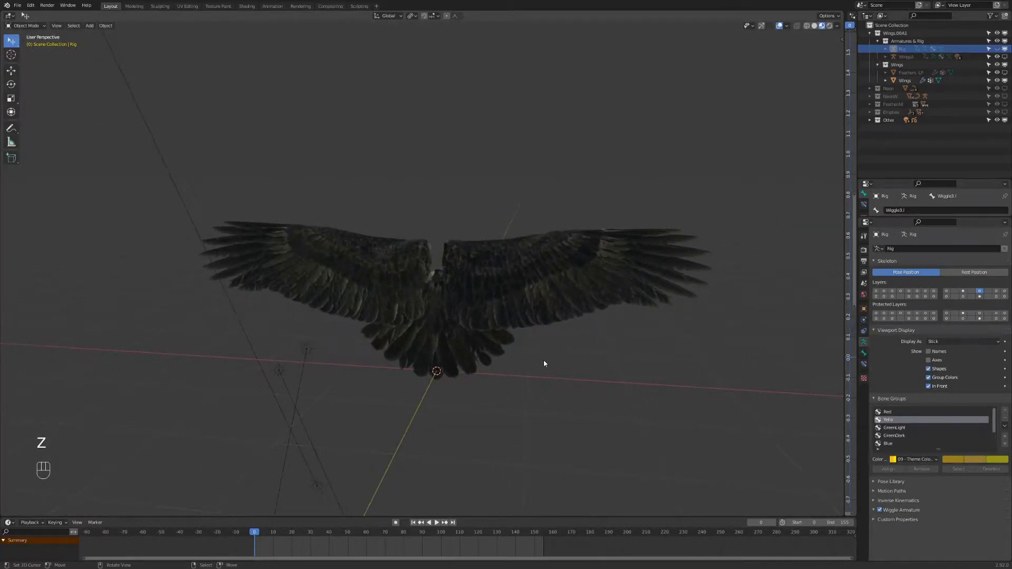
Step: Show the NeonW character collection together with the wings
{"action": "scroll", "coordinate": [522, 355], "scroll_direction": "up", "scroll_amount": 3}
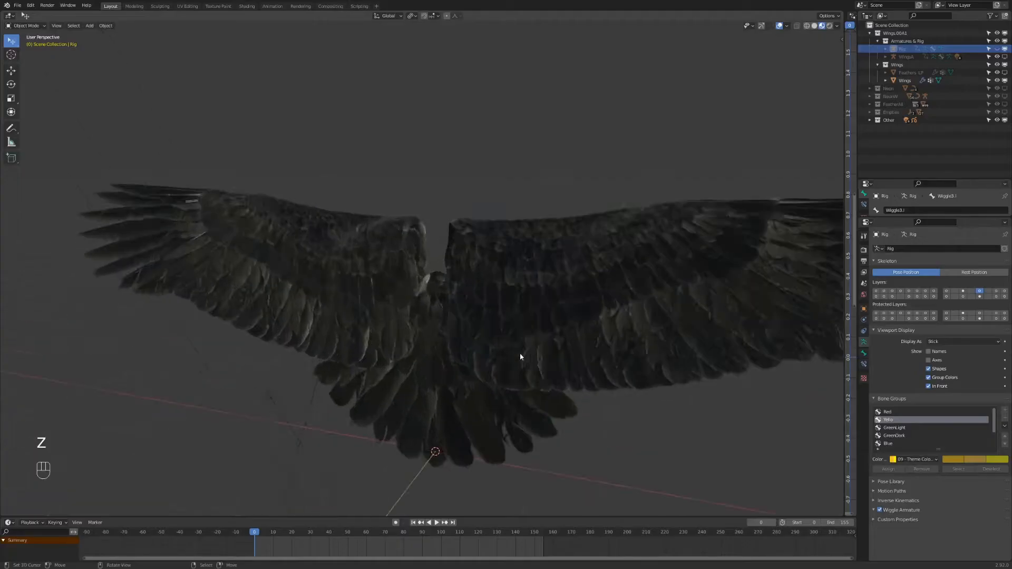
{"action": "scroll", "coordinate": [520, 354], "scroll_direction": "up", "scroll_amount": 1}
{"action": "scroll", "coordinate": [530, 346], "scroll_direction": "down", "scroll_amount": 2}
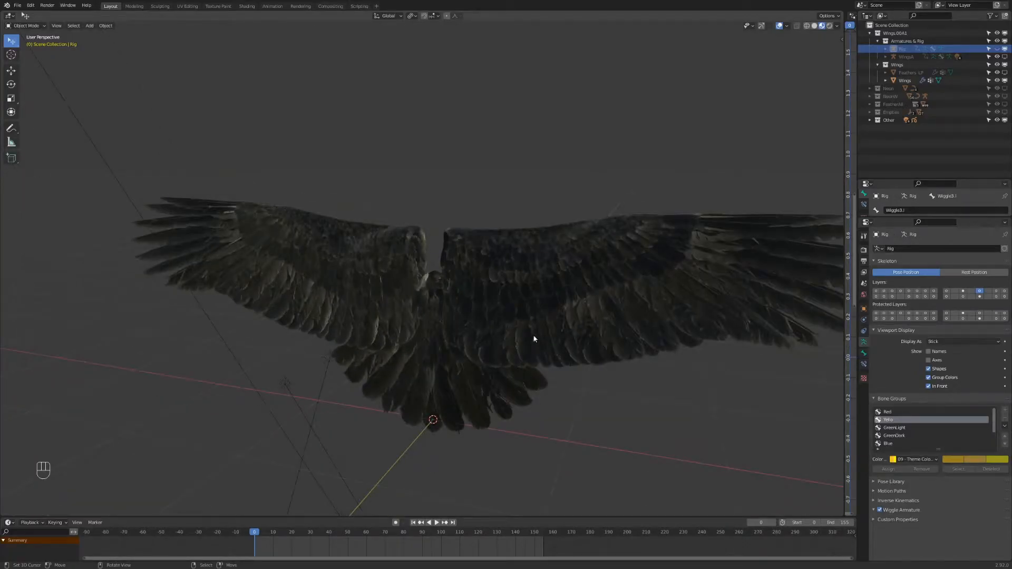
{"action": "left_click", "coordinate": [1005, 98]}
{"action": "middle_click_drag", "start_coordinate": [511, 263], "coordinate": [550, 287]}
{"action": "scroll", "coordinate": [517, 209], "scroll_direction": "up", "scroll_amount": 6}
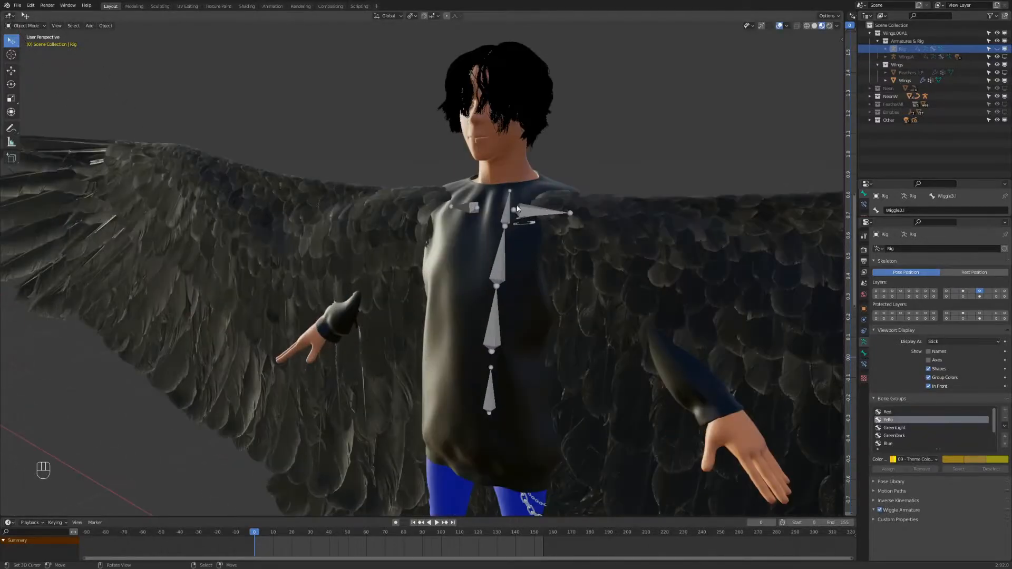
Step: Unhide the wing rig and hide the character's own armature
{"action": "left_click", "coordinate": [529, 212]}
{"action": "scroll", "coordinate": [505, 258], "scroll_direction": "down", "scroll_amount": 2}
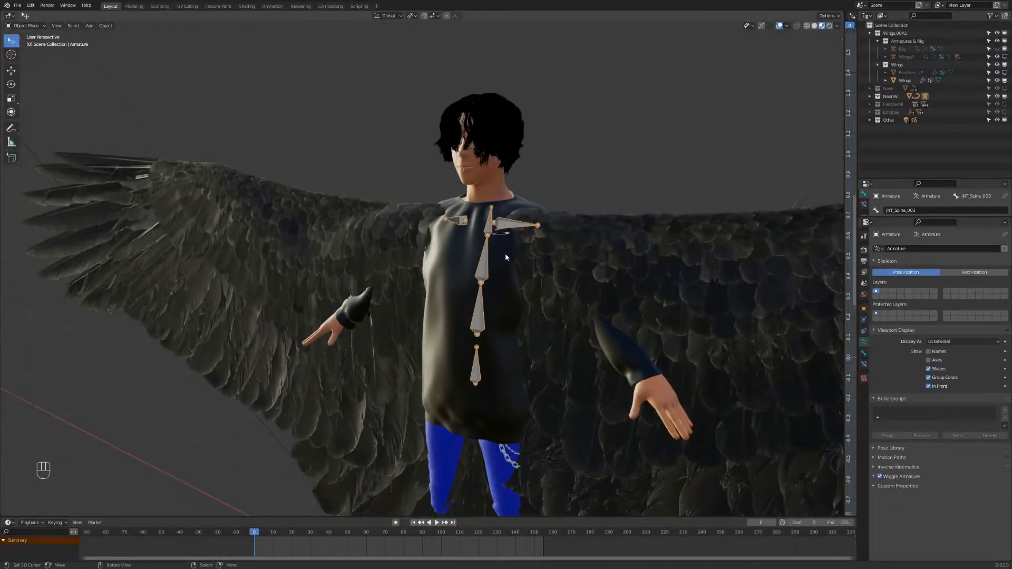
{"action": "key", "text": "alt+h"}
{"action": "left_click", "coordinate": [507, 223]}
{"action": "left_click", "coordinate": [502, 227]}
{"action": "key", "text": "h"}
Step: Put the wing rig in Pose Mode and inspect the constraints of its JNT_Spine_003 bone
{"action": "left_click", "coordinate": [500, 227]}
{"action": "key", "text": "ctrl+Tab"}
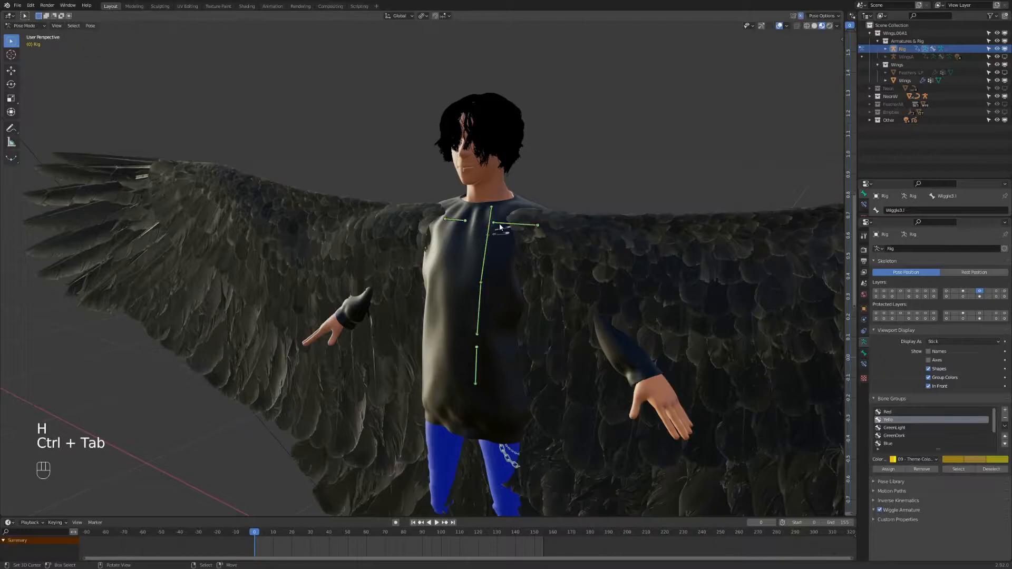
{"action": "middle_click_drag", "start_coordinate": [520, 234], "coordinate": [536, 265]}
{"action": "scroll", "coordinate": [459, 243], "scroll_direction": "up", "scroll_amount": 1}
{"action": "left_click", "coordinate": [864, 364]}
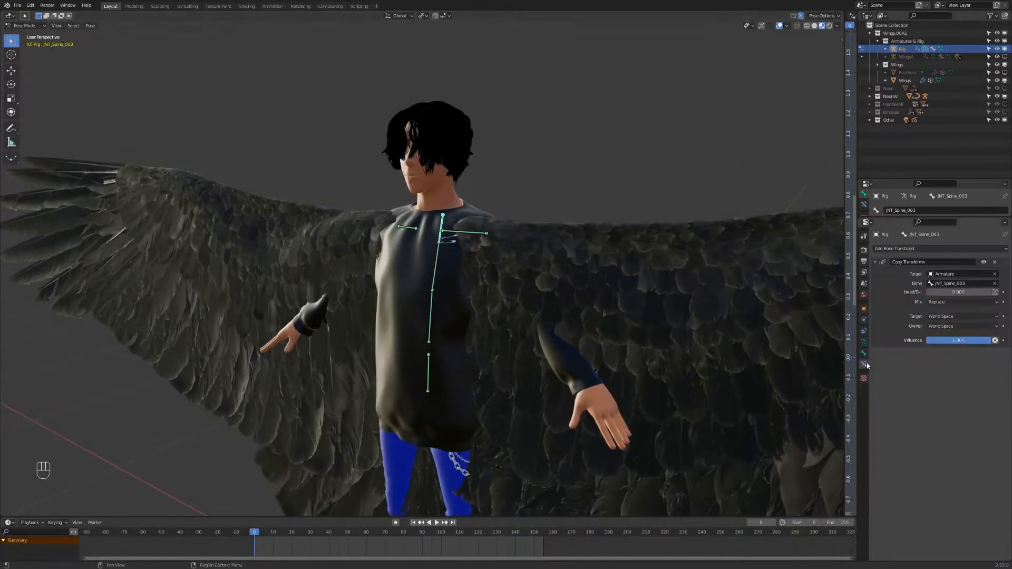
{"action": "mouse_move", "coordinate": [480, 249]}
{"action": "middle_mouse_down"}
{"action": "mouse_move", "coordinate": [491, 286]}
{"action": "mouse_move", "coordinate": [435, 269]}
{"action": "mouse_move", "coordinate": [482, 268]}
{"action": "middle_mouse_up"}
Step: Reveal the rig's hidden bones and try moving the left shoulderDefault bones
{"action": "key", "text": "alt+h"}
{"action": "left_click", "coordinate": [434, 268]}
{"action": "key", "text": "g"}
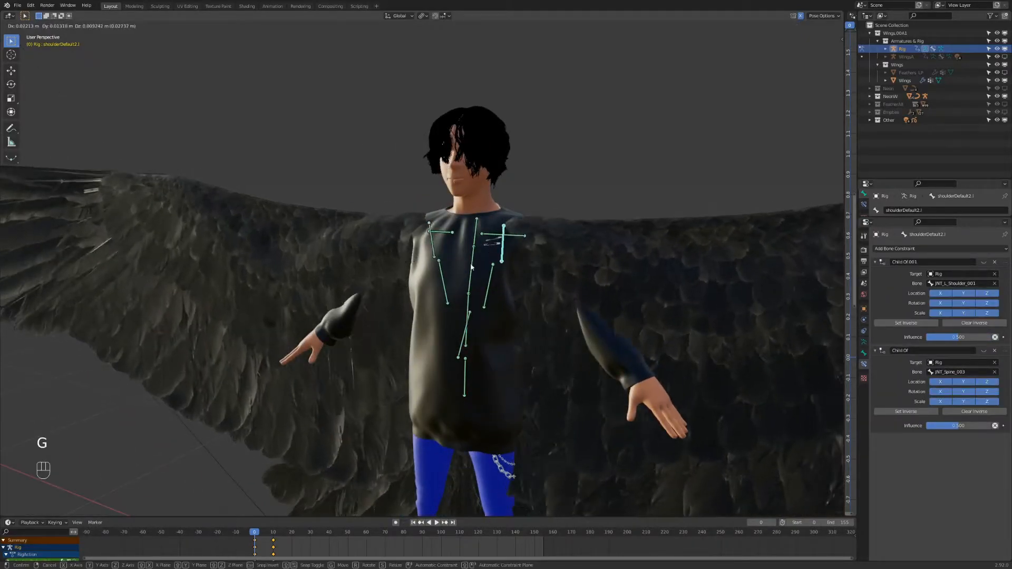
{"action": "right_click", "coordinate": [492, 276]}
{"action": "left_click", "coordinate": [491, 280]}
{"action": "key", "text": "g"}
{"action": "right_click", "coordinate": [499, 287]}
{"action": "middle_click_drag", "start_coordinate": [479, 337], "coordinate": [458, 325]}
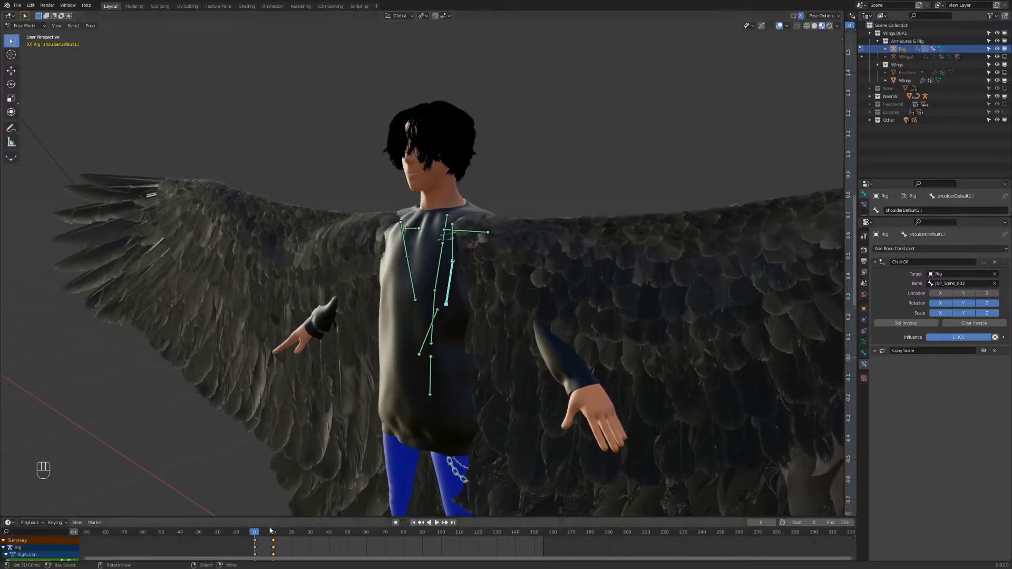
Step: Play the animation and stop it at frame 14
{"action": "key", "text": "space"}
{"action": "key", "text": "space"}
{"action": "middle_click_drag", "start_coordinate": [501, 392], "coordinate": [568, 393]}
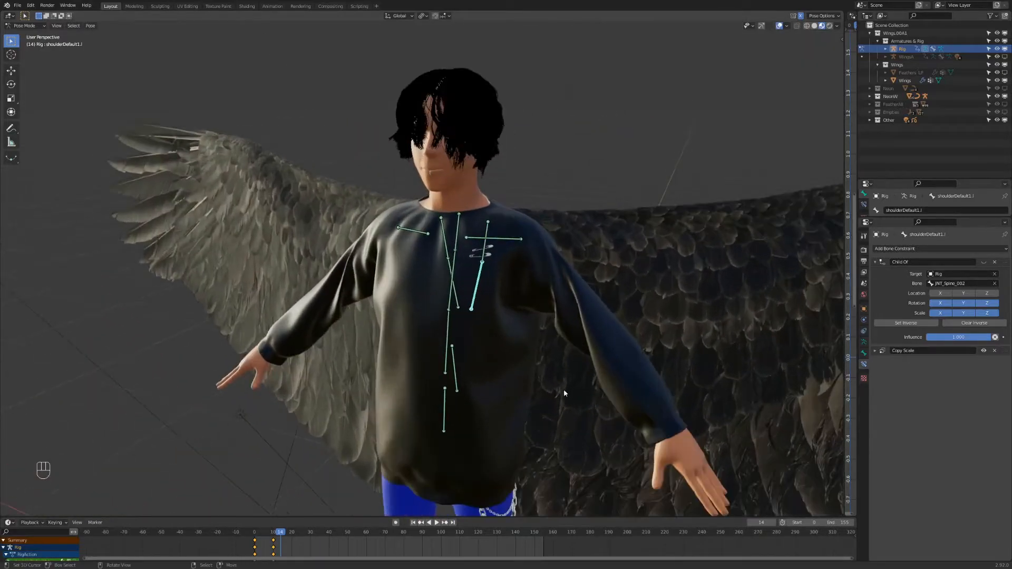
{"action": "middle_click_drag", "start_coordinate": [519, 322], "coordinate": [509, 301]}
{"action": "scroll", "coordinate": [509, 301], "scroll_direction": "up", "scroll_amount": 1}
{"action": "middle_click_drag", "start_coordinate": [508, 301], "coordinate": [468, 330], "text": "shift"}
Step: Examine the constraints of the JNT_Spine_002, JNT_Spine_003 and JNT_L_Shoulder_001 bones in turn
{"action": "right_click", "coordinate": [425, 325]}
{"action": "right_click", "coordinate": [424, 325]}
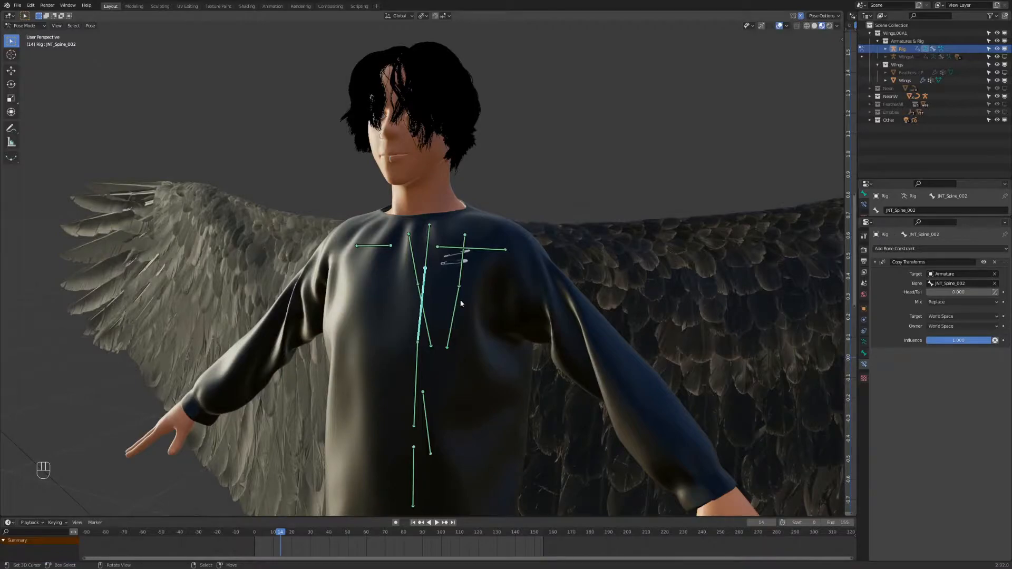
{"action": "middle_click_drag", "start_coordinate": [461, 304], "coordinate": [443, 274]}
{"action": "right_click", "coordinate": [434, 253]}
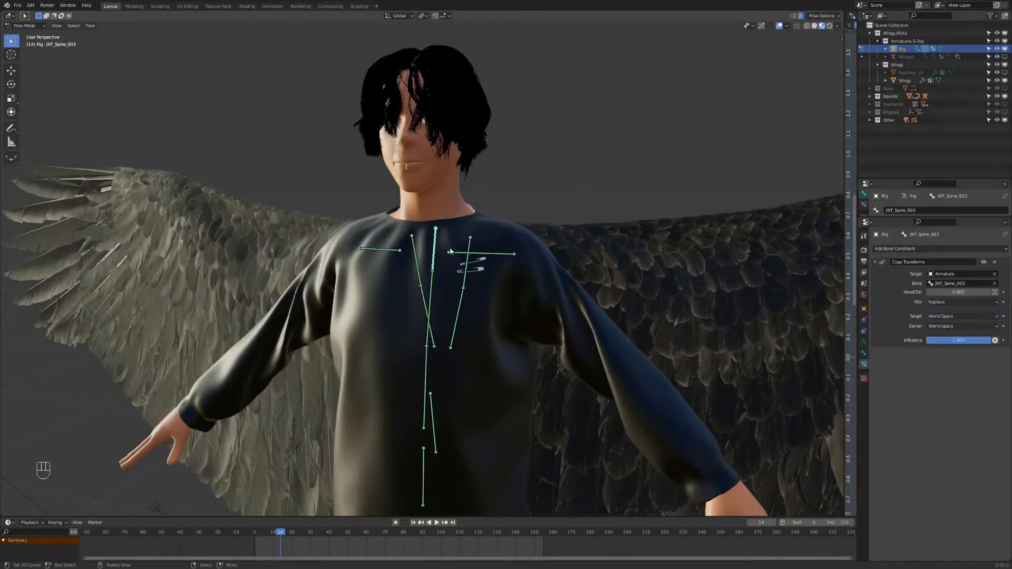
{"action": "right_click", "coordinate": [488, 255]}
{"action": "scroll", "coordinate": [499, 225], "scroll_direction": "down", "scroll_amount": 1}
{"action": "middle_click_drag", "start_coordinate": [485, 326], "coordinate": [460, 242], "text": "shift"}
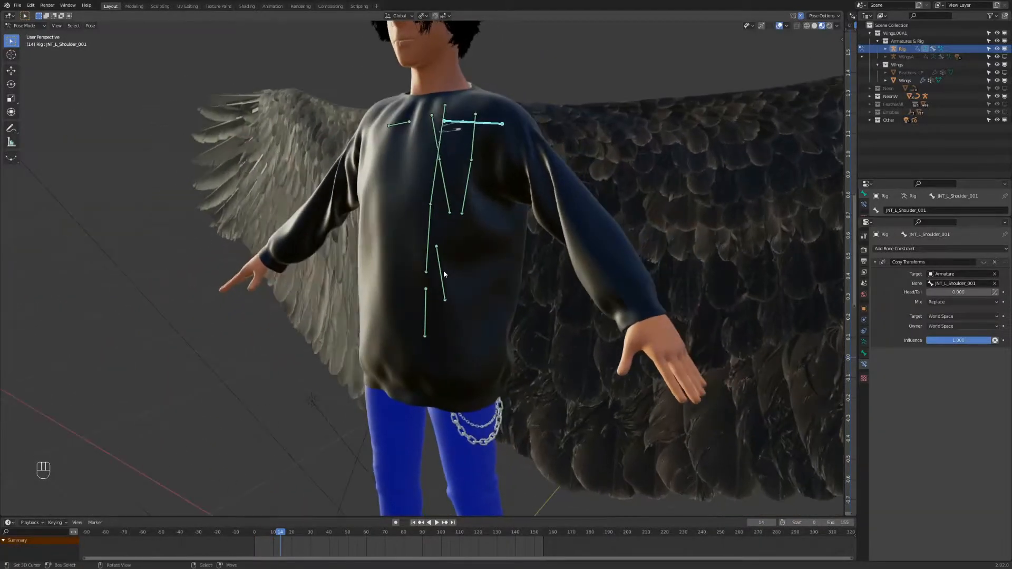
Step: Select the TailMainDefault bone and examine its constraints and their targets
{"action": "right_click", "coordinate": [444, 271]}
{"action": "scroll", "coordinate": [444, 276], "scroll_direction": "down", "scroll_amount": 3}
{"action": "middle_click_drag", "start_coordinate": [446, 279], "coordinate": [403, 256]}
{"action": "right_click", "coordinate": [403, 257]}
{"action": "right_click", "coordinate": [406, 289]}
{"action": "middle_click_drag", "start_coordinate": [414, 289], "coordinate": [491, 306]}
{"action": "scroll", "coordinate": [473, 300], "scroll_direction": "up", "scroll_amount": 1}
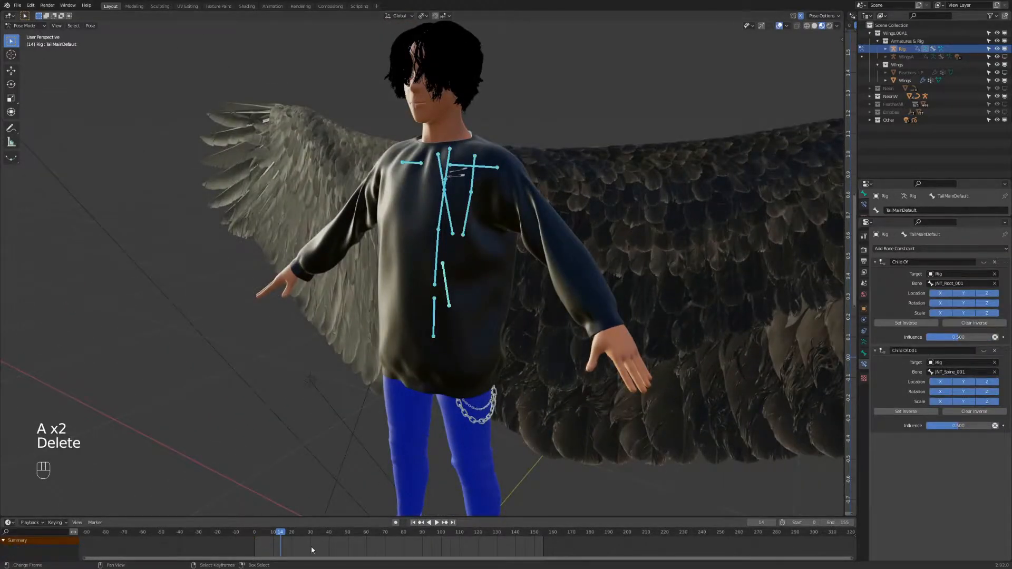
Step: Select the shoulderDefault bones on both sides together with TailMainDefault and show their transform values
{"action": "middle_click_drag", "start_coordinate": [475, 285], "coordinate": [489, 261]}
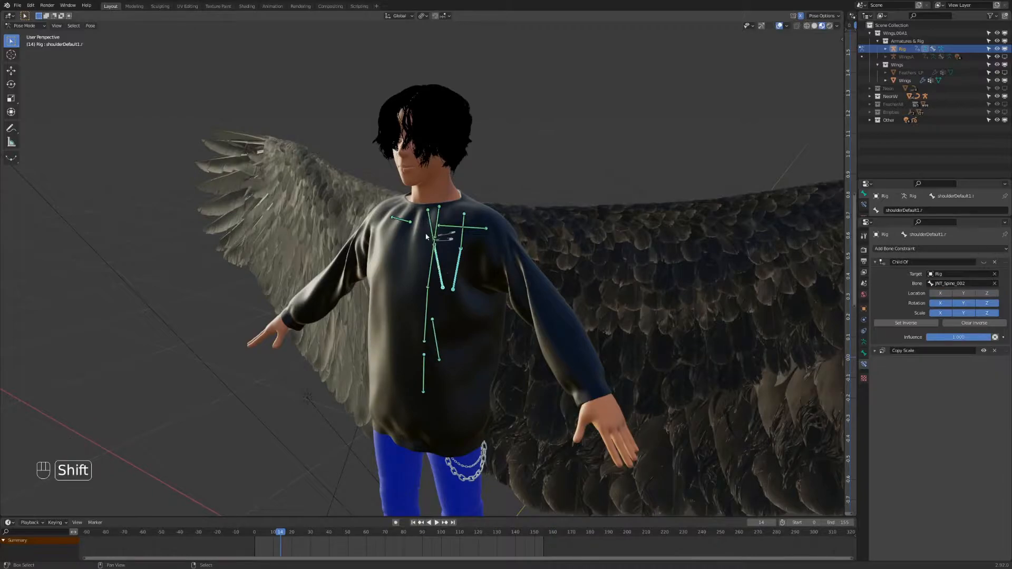
{"action": "right_click", "coordinate": [457, 239], "text": "shift"}
{"action": "right_click", "coordinate": [435, 323]}
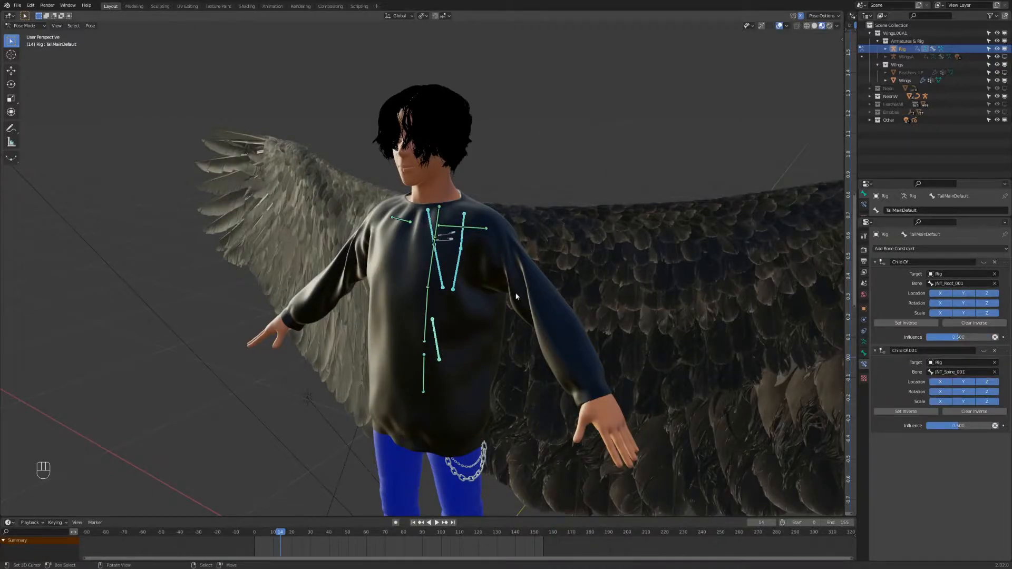
{"action": "key", "text": "n"}
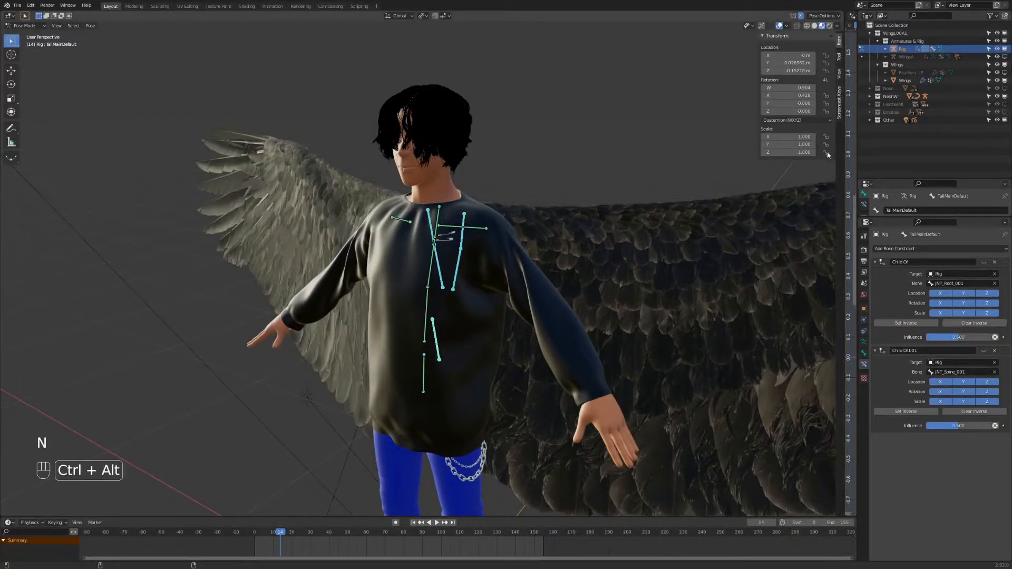
{"action": "middle_click_drag", "start_coordinate": [685, 242], "coordinate": [653, 257]}
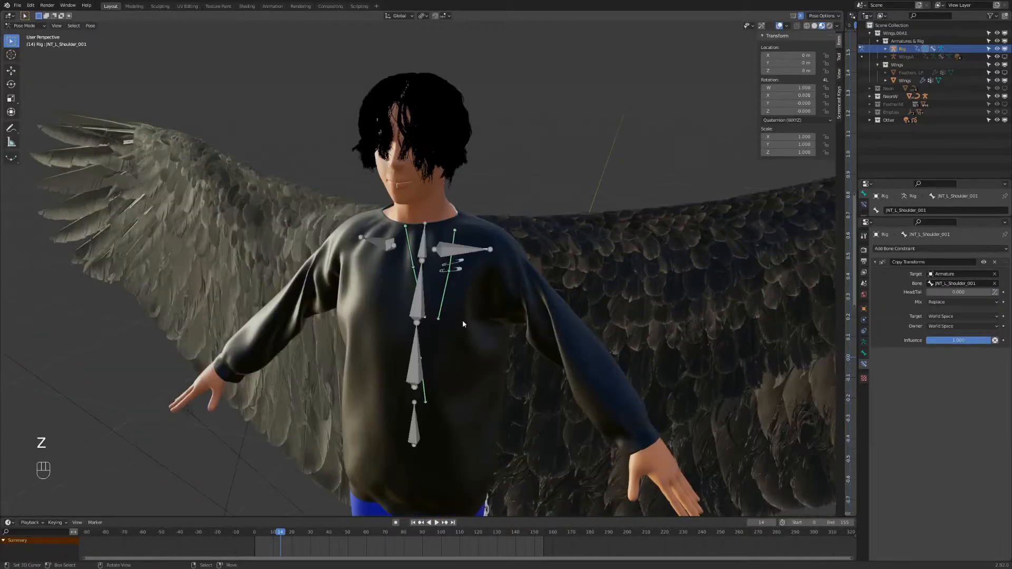
Step: Leave the wing rig's Pose Mode and try moving and rotating the character armature around the left shoulder
{"action": "key", "text": "ctrl+Tab"}
{"action": "key", "text": "ctrl+Tab"}
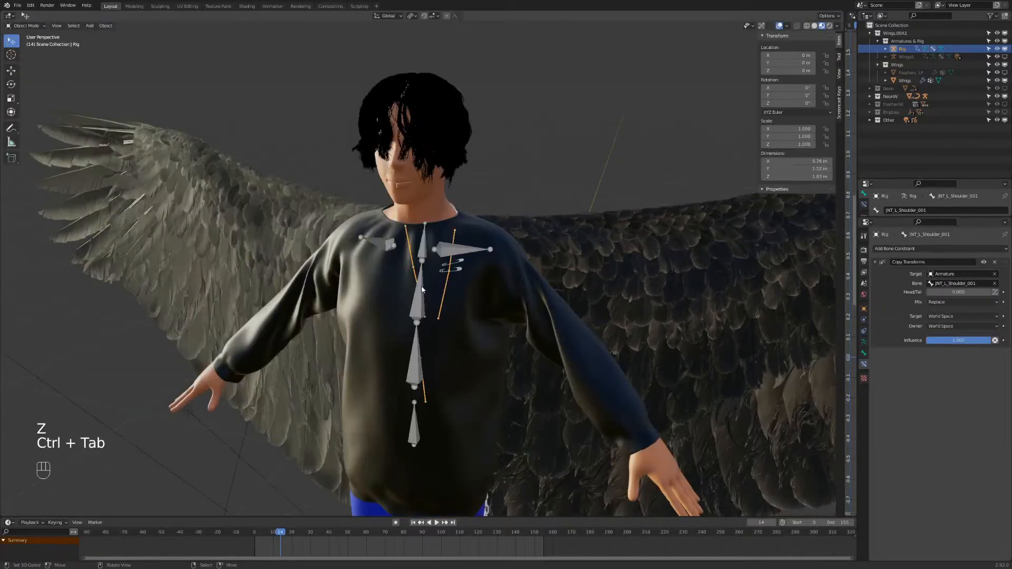
{"action": "key", "text": "g"}
{"action": "right_click", "coordinate": [476, 227]}
{"action": "mouse_move", "coordinate": [477, 227]}
{"action": "middle_mouse_down"}
{"action": "mouse_move", "coordinate": [519, 214]}
{"action": "mouse_move", "coordinate": [491, 214]}
{"action": "middle_mouse_up"}
{"action": "key", "text": "g"}
{"action": "right_click", "coordinate": [493, 217]}
{"action": "key", "text": "r"}
{"action": "right_click", "coordinate": [496, 216]}
Step: Try rotating the JNT_Spine_003 bone of the character's armature in Pose Mode
{"action": "right_click", "coordinate": [426, 280]}
{"action": "middle_click_drag", "start_coordinate": [428, 277], "coordinate": [416, 251]}
{"action": "right_click", "coordinate": [419, 242], "text": "shift"}
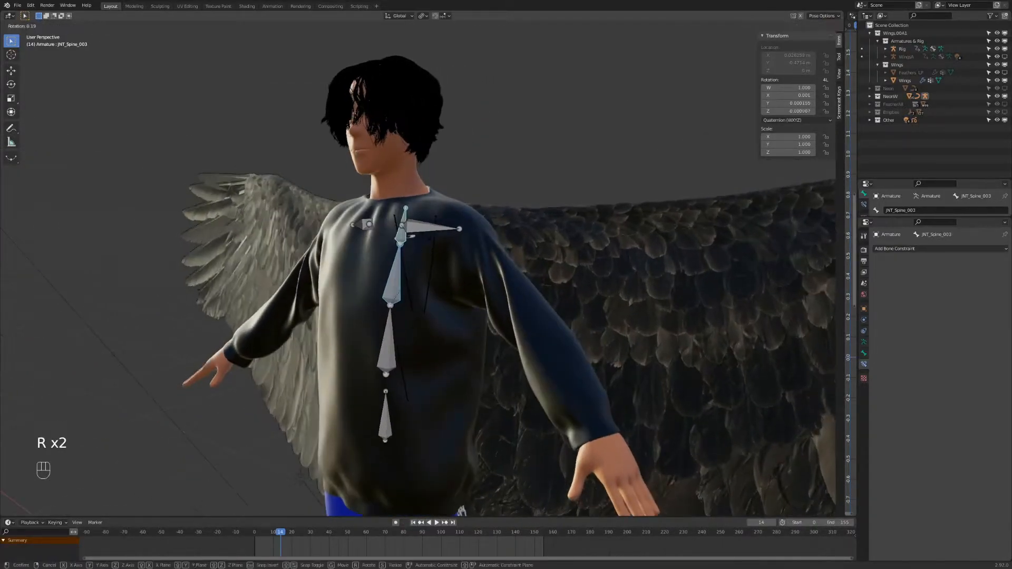
{"action": "key", "text": "r"}
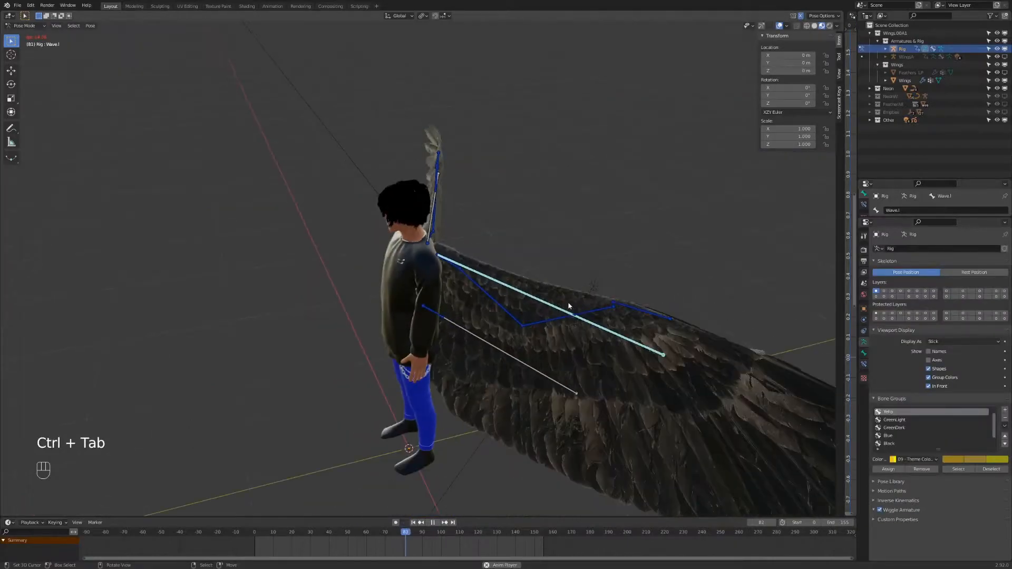
Step: Rotate the Wave.l bone about 92° around the global Z axis and inspect the wings from behind
{"action": "key", "text": "r"}
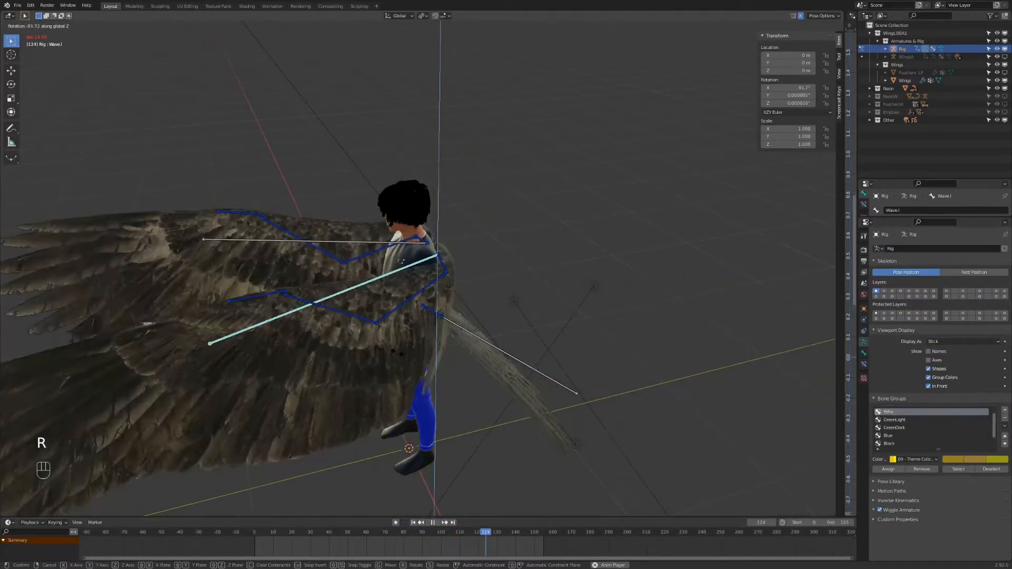
{"action": "left_click", "coordinate": [488, 287]}
{"action": "scroll", "coordinate": [488, 286], "scroll_direction": "up", "scroll_amount": 5}
{"action": "middle_click_drag", "start_coordinate": [489, 287], "coordinate": [407, 236]}
{"action": "scroll", "coordinate": [446, 280], "scroll_direction": "down", "scroll_amount": 2}
{"action": "scroll", "coordinate": [446, 280], "scroll_direction": "up", "scroll_amount": 2}
{"action": "scroll", "coordinate": [406, 237], "scroll_direction": "up", "scroll_amount": 3}
{"action": "middle_click_drag", "start_coordinate": [475, 262], "coordinate": [395, 288]}
{"action": "scroll", "coordinate": [432, 251], "scroll_direction": "up", "scroll_amount": 3}
{"action": "scroll", "coordinate": [394, 288], "scroll_direction": "down", "scroll_amount": 2}
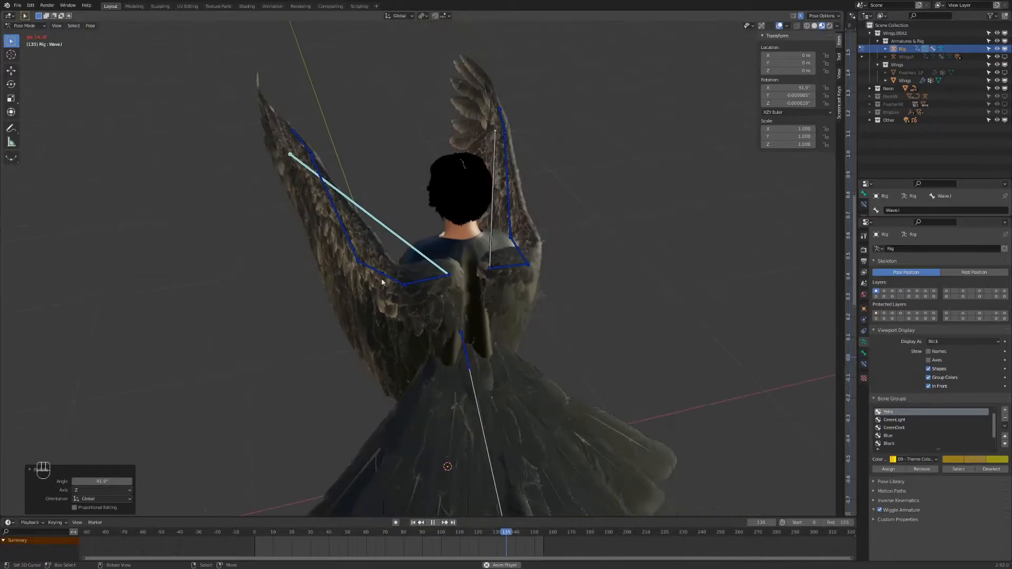
Step: Clear the Wave.l bone's rotation and rotate it about 106° around the global Z axis
{"action": "key", "text": "alt+r"}
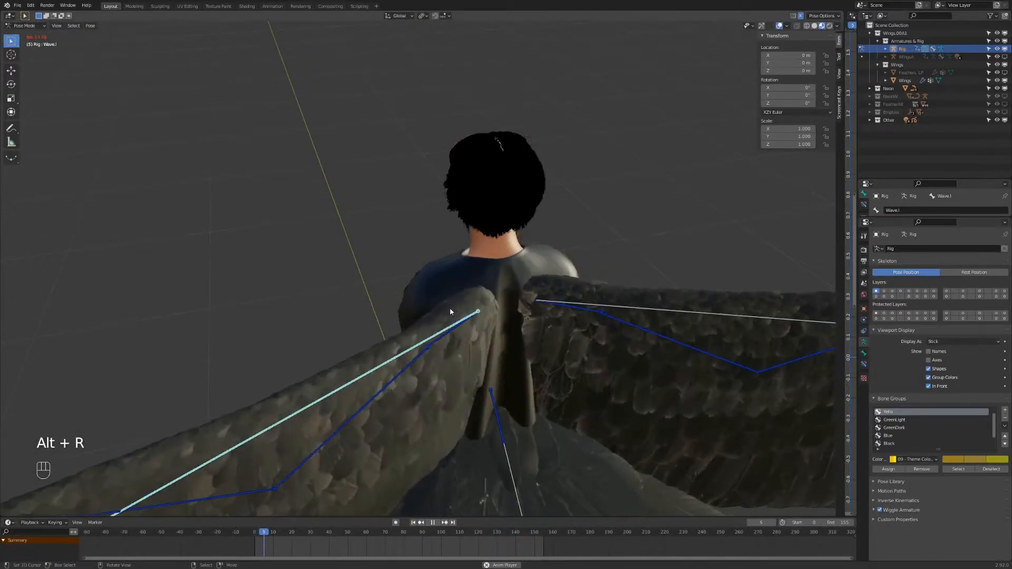
{"action": "middle_click_drag", "start_coordinate": [449, 305], "coordinate": [516, 348]}
{"action": "key", "text": "r"}
{"action": "left_click", "coordinate": [435, 330]}
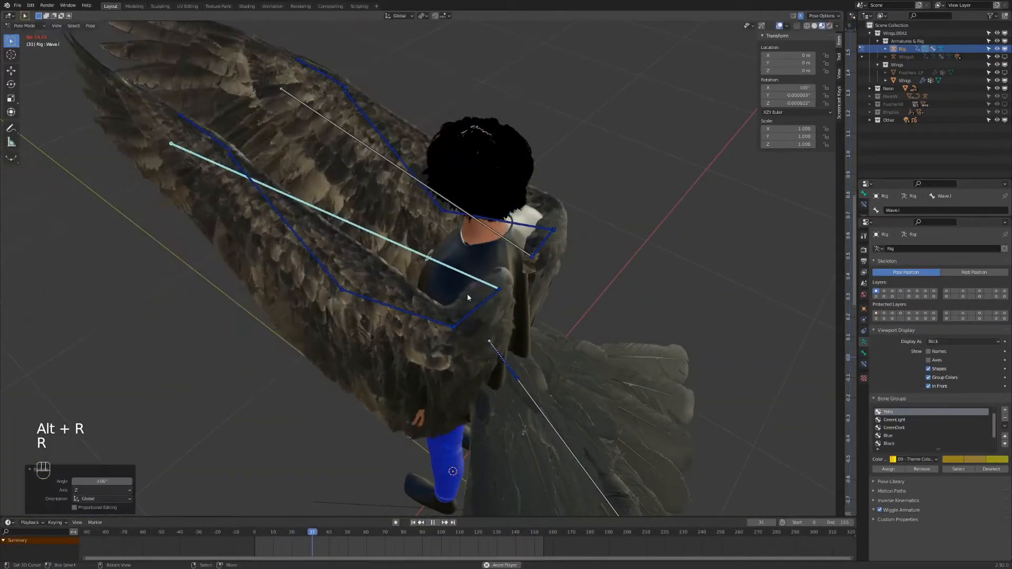
{"action": "middle_click_drag", "start_coordinate": [486, 301], "coordinate": [573, 314]}
{"action": "scroll", "coordinate": [531, 292], "scroll_direction": "up", "scroll_amount": 2}
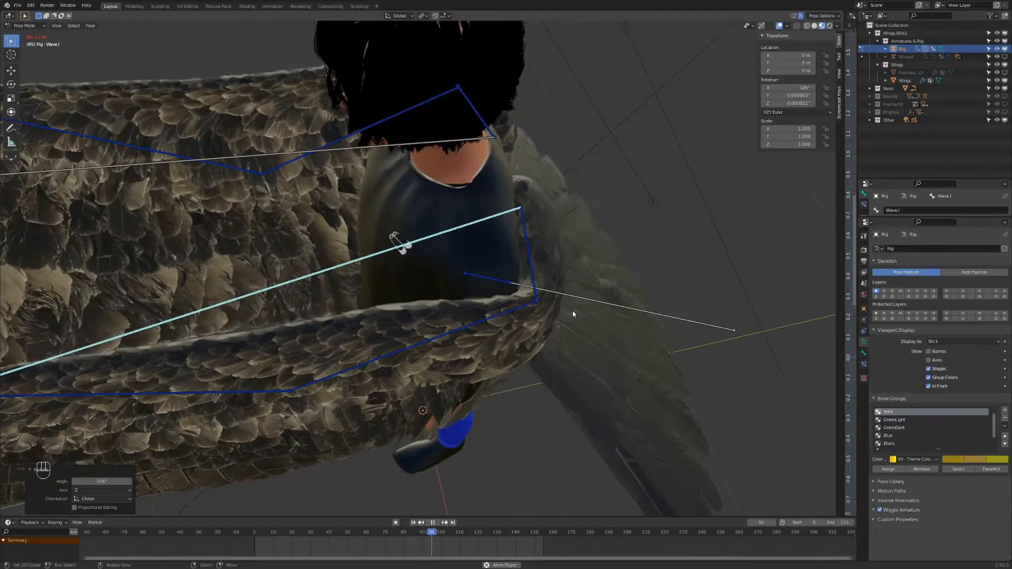
Step: Display only bone layer 16 of the rig and select the Wave.l.001 bone at the left shoulder
{"action": "left_click", "coordinate": [1005, 292]}
{"action": "middle_click_drag", "start_coordinate": [560, 285], "coordinate": [634, 268]}
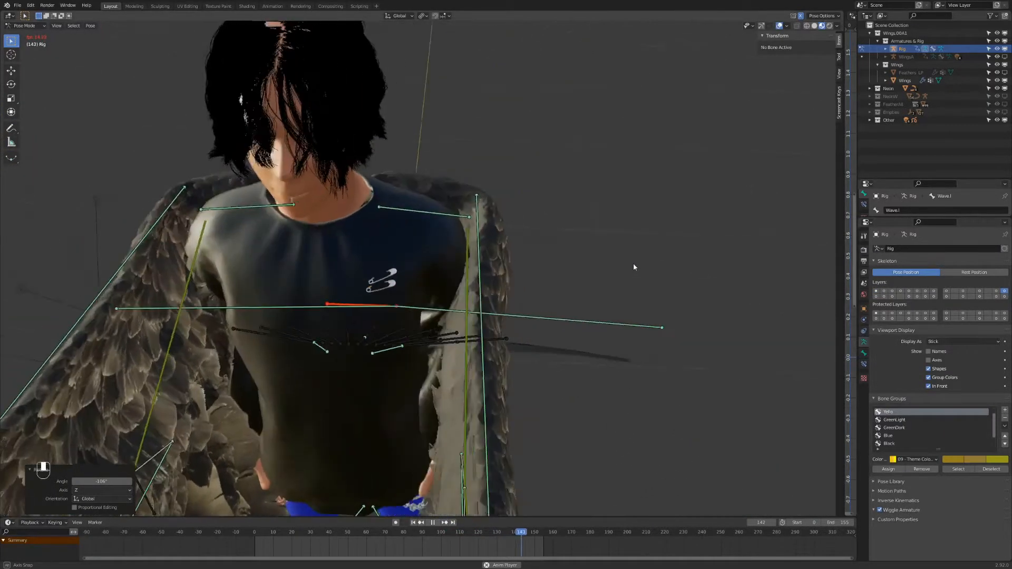
{"action": "left_click", "coordinate": [416, 212]}
Step: Enlarge the Drivers editor to show the Copy Rotation influence drivers of the Wave.l.001 bone
{"action": "left_click_drag", "start_coordinate": [843, 162], "coordinate": [442, 190]}
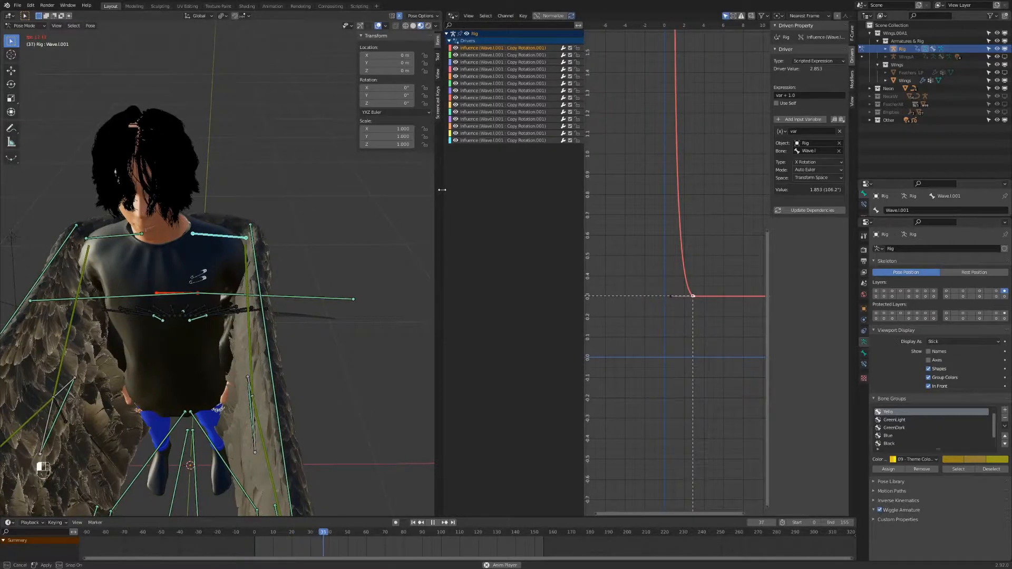
{"action": "left_click", "coordinate": [119, 234]}
{"action": "left_click", "coordinate": [202, 233]}
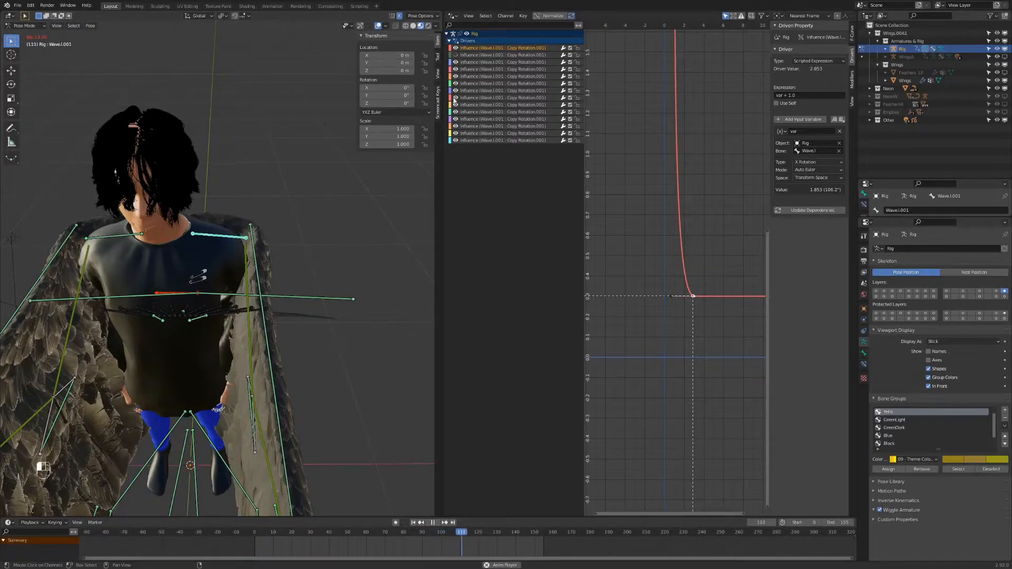
Step: Try moving the keyframe of Wave.l.001's first influence driver curve to test how the shoulder bone reacts
{"action": "scroll", "coordinate": [697, 301], "scroll_direction": "up", "scroll_amount": 1}
{"action": "key", "text": "g"}
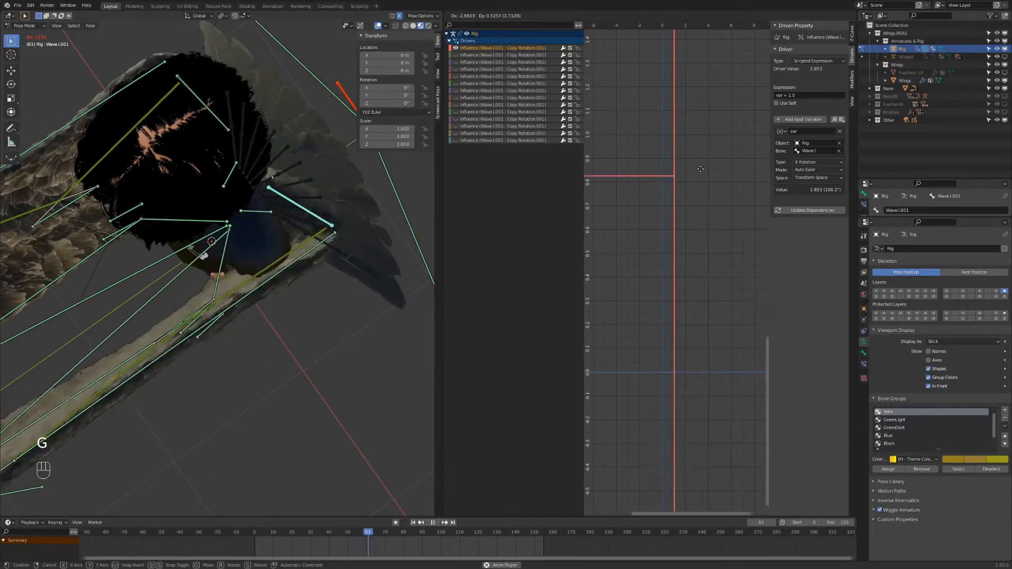
{"action": "right_click", "coordinate": [689, 313]}
{"action": "scroll", "coordinate": [693, 309], "scroll_direction": "down", "scroll_amount": 1}
{"action": "key", "text": "g"}
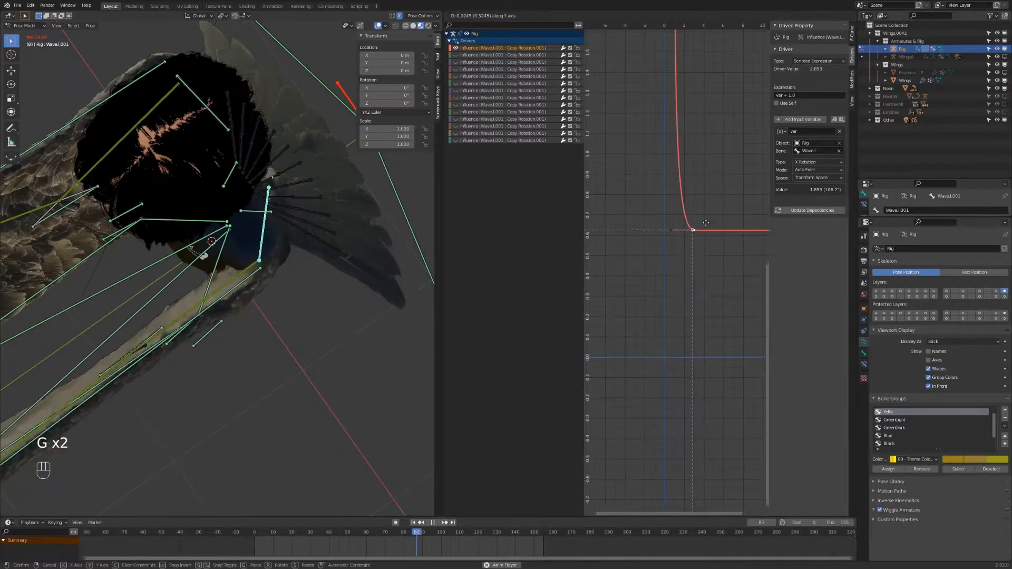
{"action": "right_click", "coordinate": [707, 275]}
{"action": "key", "text": "g"}
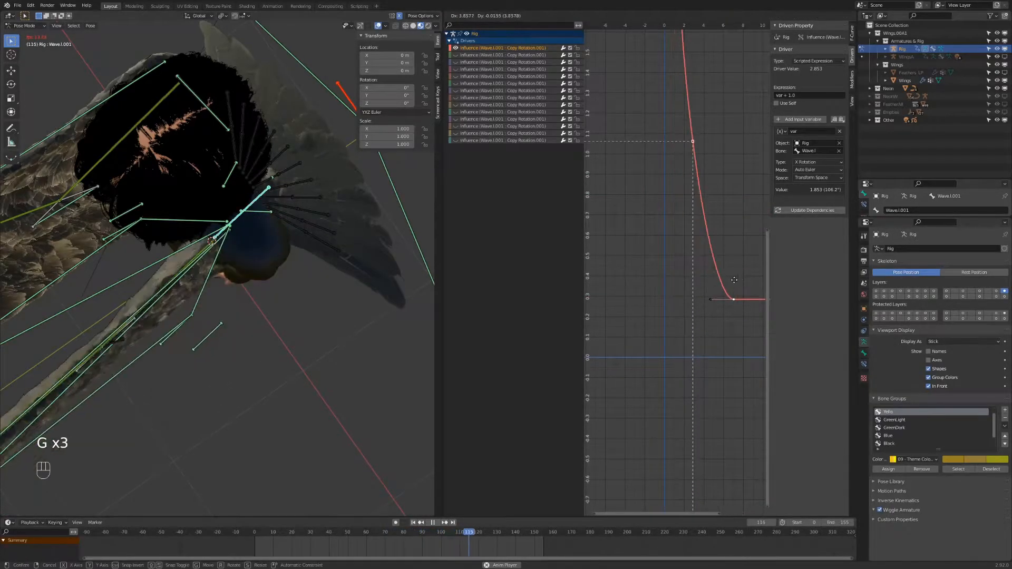
{"action": "right_click", "coordinate": [702, 304]}
{"action": "key", "text": "g"}
{"action": "right_click", "coordinate": [700, 246]}
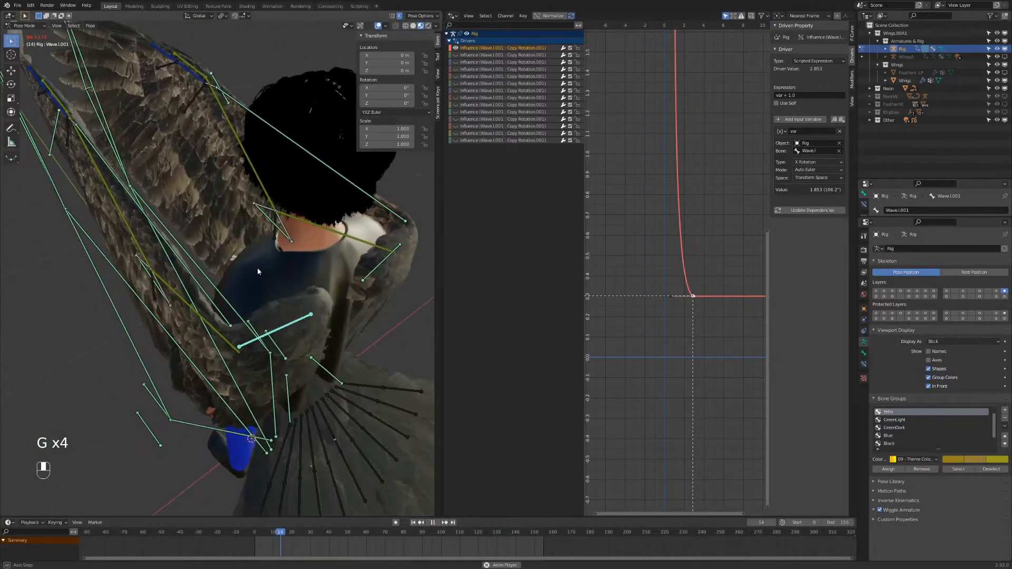
{"action": "middle_click_drag", "start_coordinate": [257, 272], "coordinate": [346, 242]}
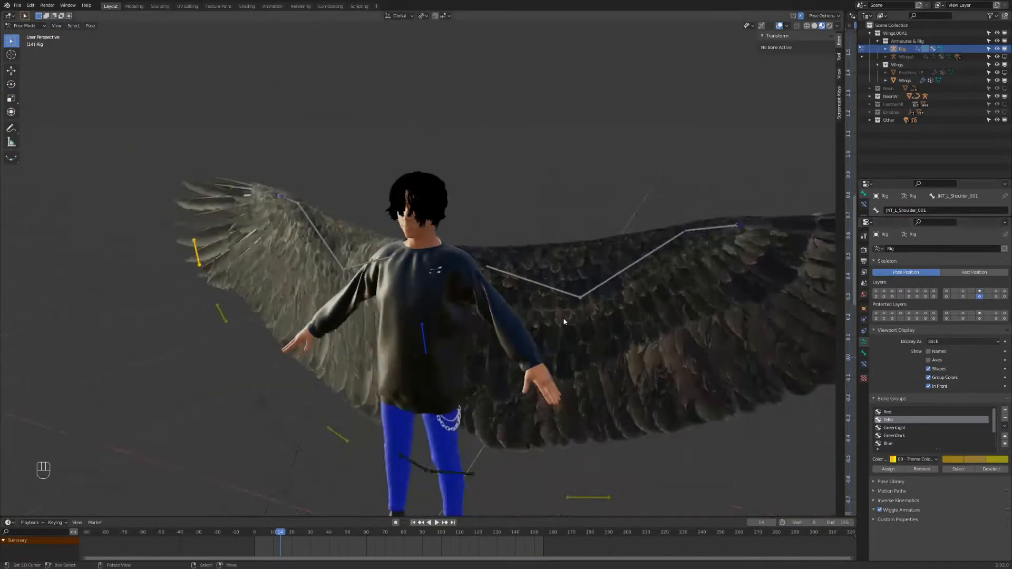
Step: Select all visible bones of the wing rig
{"action": "scroll", "coordinate": [565, 320], "scroll_direction": "down", "scroll_amount": 3}
{"action": "key", "text": "a"}
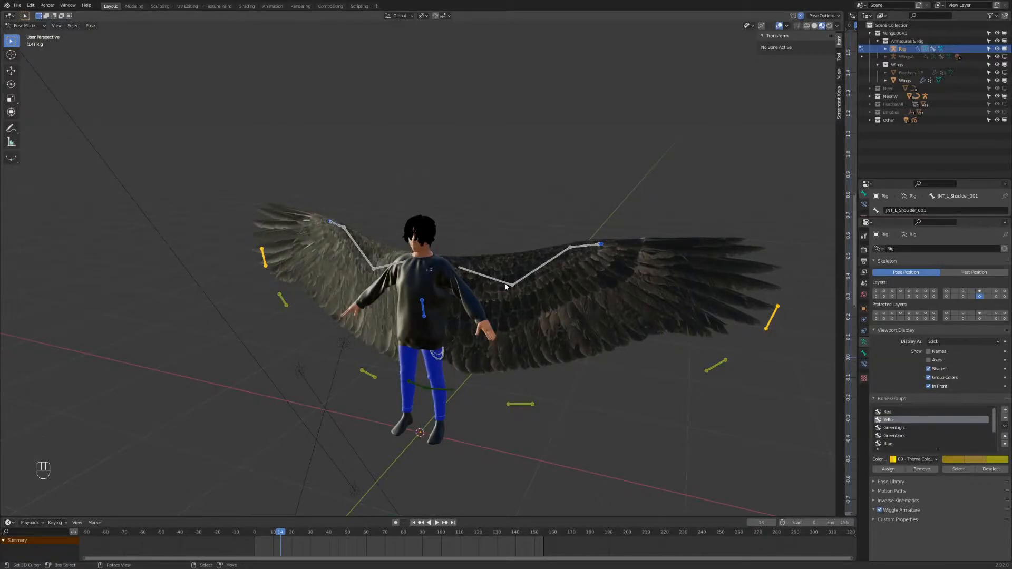
{"action": "scroll", "coordinate": [590, 278], "scroll_direction": "up", "scroll_amount": 2}
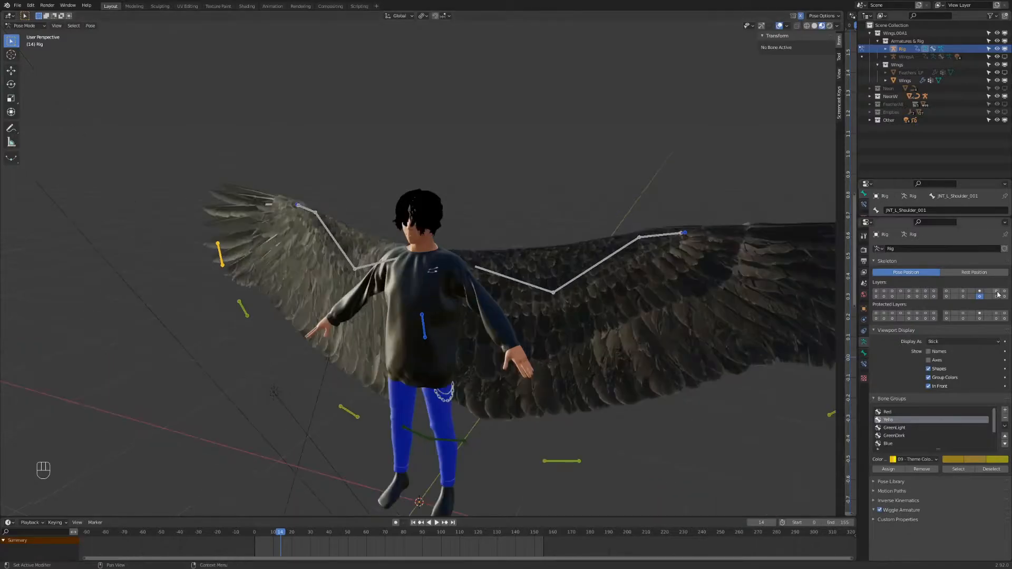
Step: Display only bone layers 15, 31 and 32 of the rig and select all of their bones
{"action": "left_click", "coordinate": [996, 291]}
{"action": "left_click", "coordinate": [996, 296], "text": "shift"}
{"action": "left_click", "coordinate": [1004, 296], "text": "shift"}
{"action": "middle_click_drag", "start_coordinate": [607, 309], "coordinate": [518, 270]}
{"action": "scroll", "coordinate": [535, 298], "scroll_direction": "up", "scroll_amount": 1}
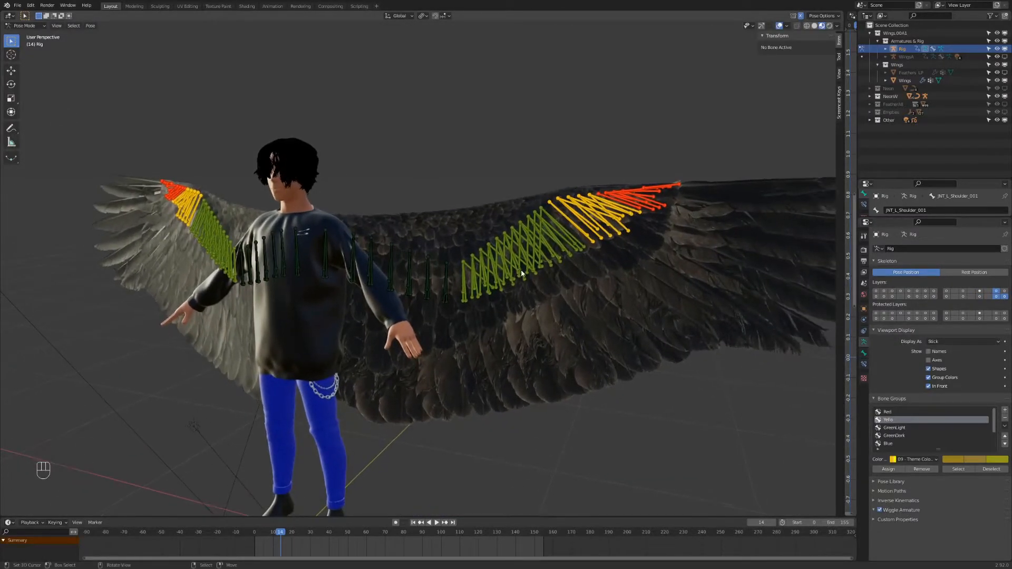
{"action": "scroll", "coordinate": [521, 270], "scroll_direction": "up", "scroll_amount": 1}
{"action": "scroll", "coordinate": [527, 268], "scroll_direction": "down", "scroll_amount": 3}
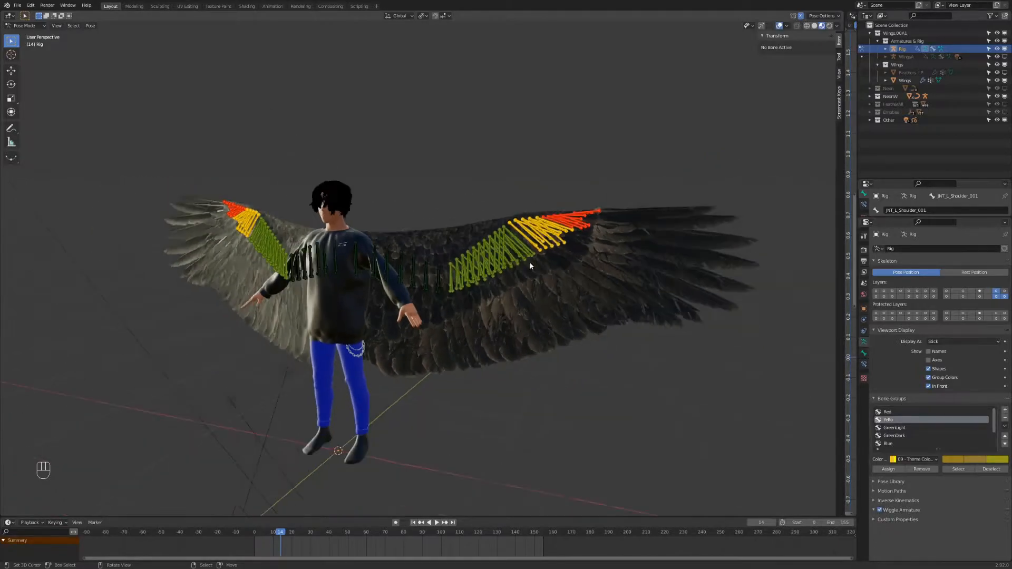
{"action": "scroll", "coordinate": [531, 267], "scroll_direction": "up", "scroll_amount": 1}
{"action": "key", "text": "a"}
{"action": "key", "text": "alt+a"}
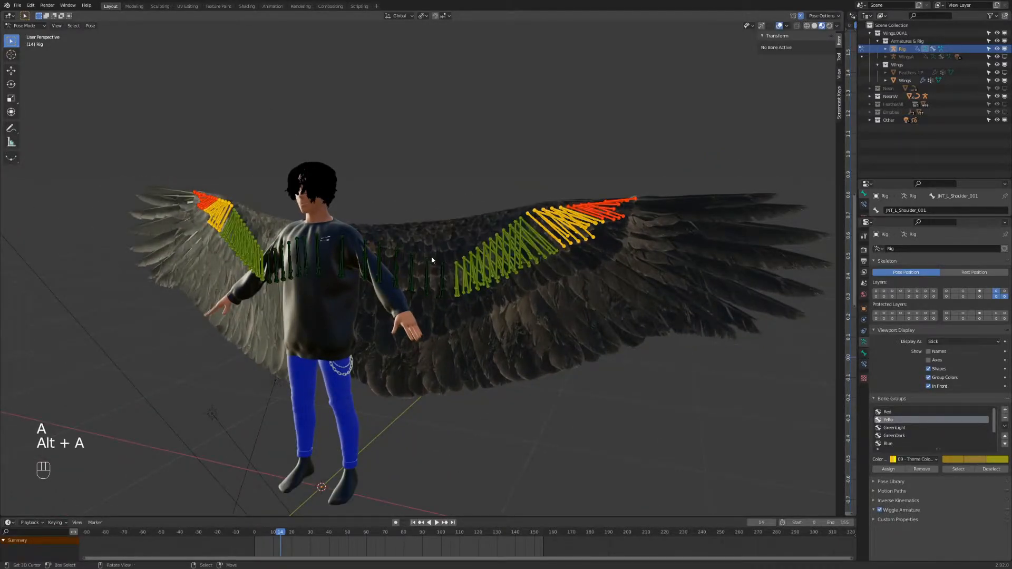
{"action": "key", "text": "a"}
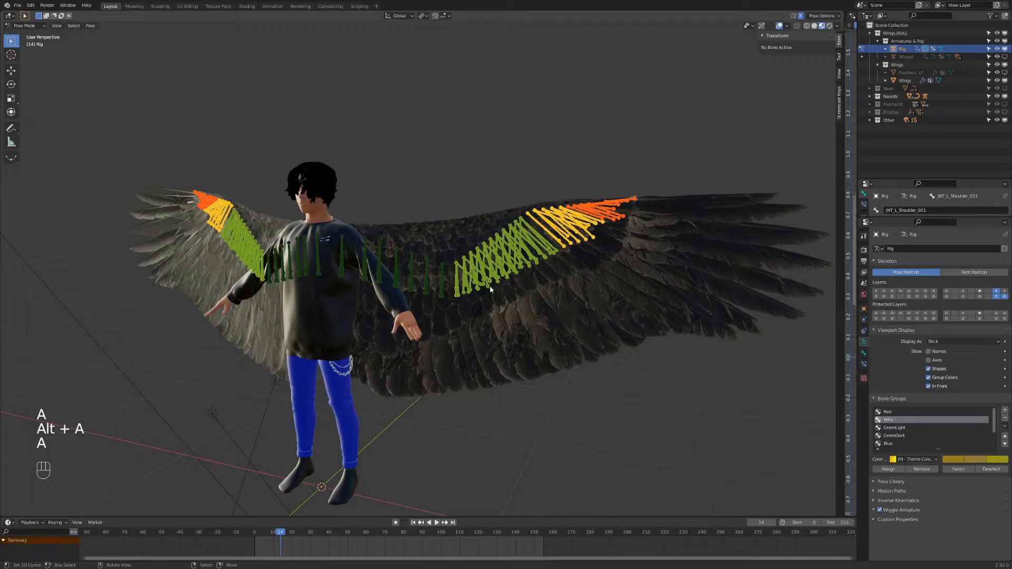
Step: Display only bone layer 16 as B-Bones and try moving the bendy bones along the lower edge of the wings
{"action": "left_click", "coordinate": [1005, 293]}
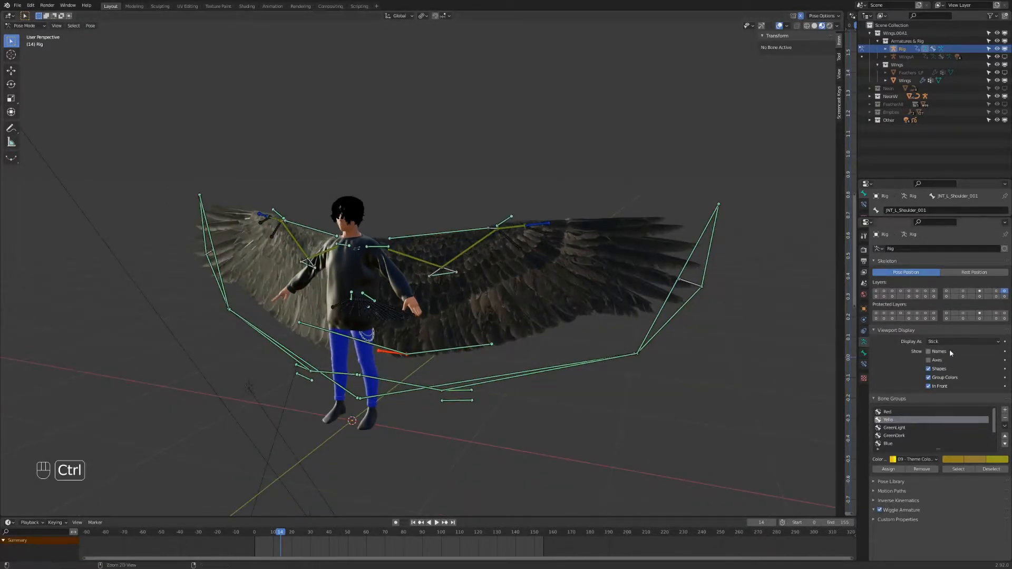
{"action": "scroll", "coordinate": [949, 345], "scroll_direction": "down", "scroll_amount": 1, "text": "ctrl"}
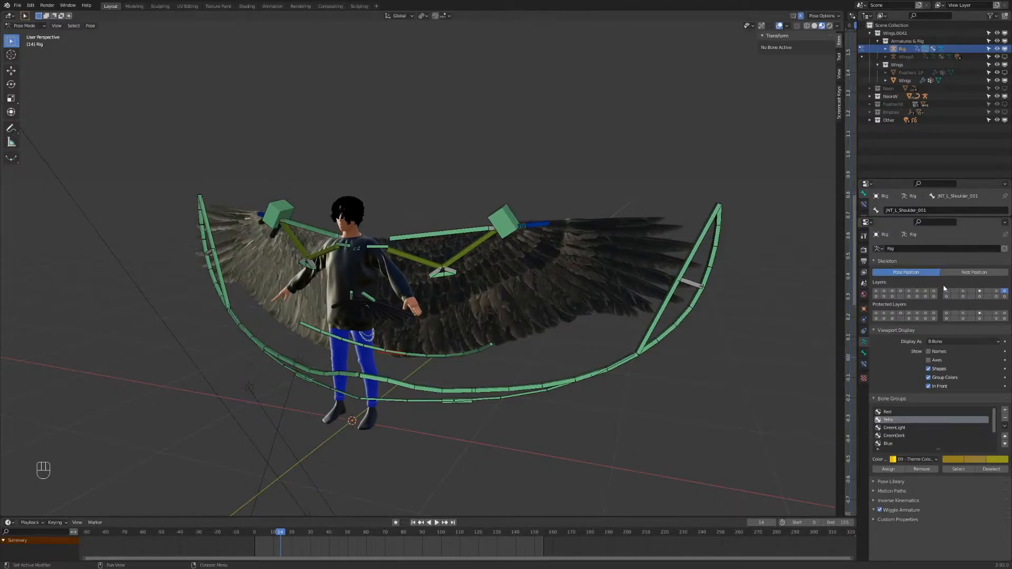
{"action": "right_click", "coordinate": [489, 347]}
{"action": "key", "text": "g"}
{"action": "right_click", "coordinate": [474, 360]}
{"action": "right_click", "coordinate": [645, 342]}
{"action": "key", "text": "g"}
{"action": "right_click", "coordinate": [665, 361]}
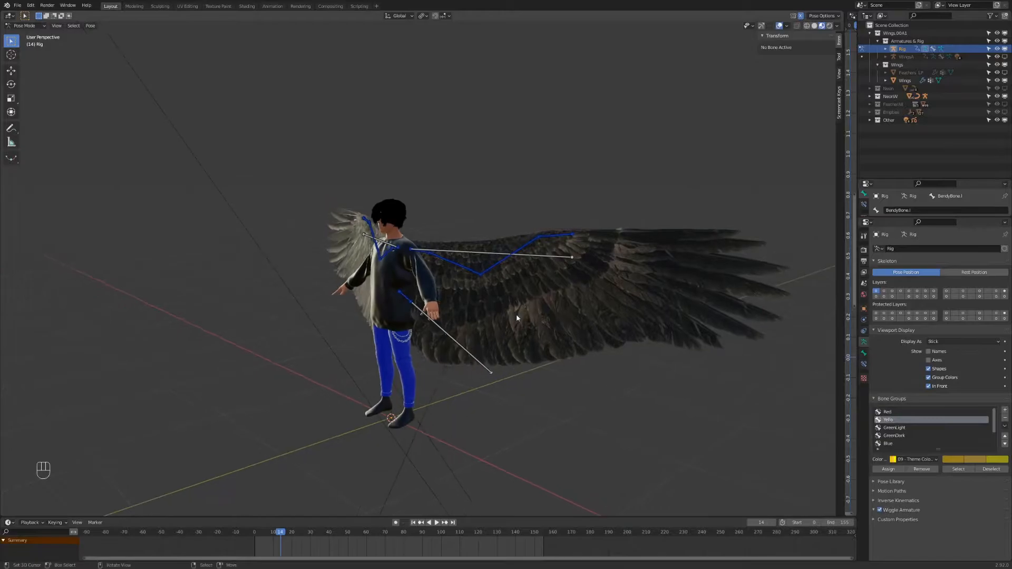
Step: Try a trackball rotation of the Wave.l bone to test how the left wing follows
{"action": "right_click", "coordinate": [579, 251]}
{"action": "key", "text": "r"}
{"action": "key", "text": "r"}
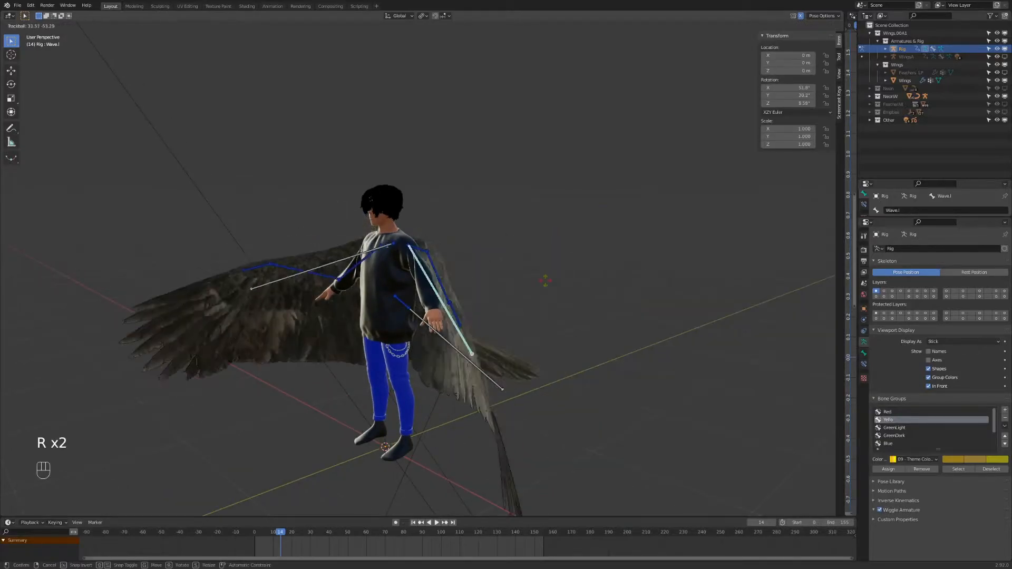
{"action": "right_click", "coordinate": [560, 271]}
{"action": "middle_click_drag", "start_coordinate": [563, 279], "coordinate": [528, 326]}
{"action": "scroll", "coordinate": [558, 314], "scroll_direction": "down", "scroll_amount": 2}
Step: Rotate the TailRotate bone in the right orthographic view to test the tail feathers
{"action": "left_click", "coordinate": [479, 352]}
{"action": "key", "text": "KP_3"}
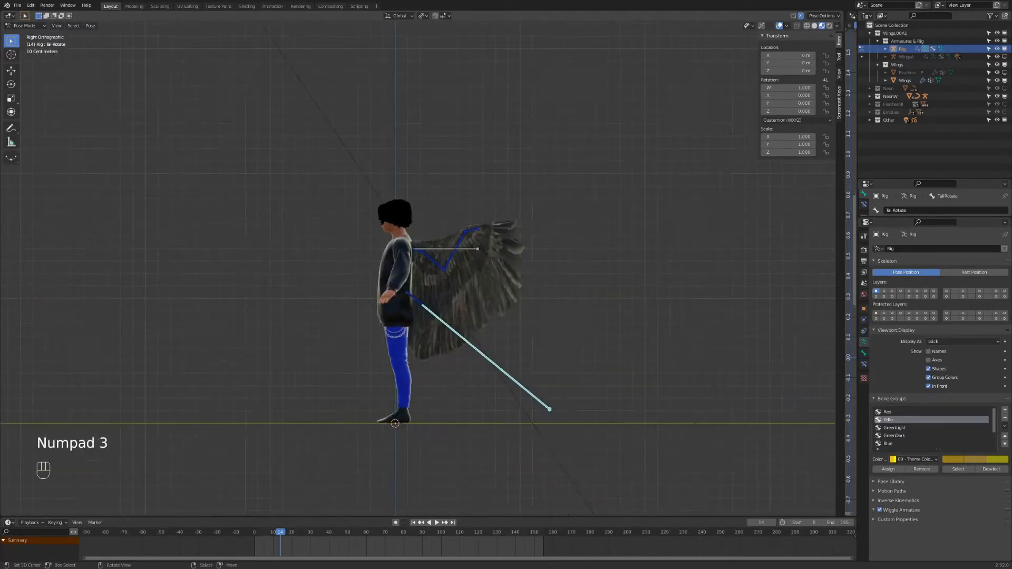
{"action": "key", "text": "r"}
{"action": "left_click", "coordinate": [451, 412]}
{"action": "middle_click_drag", "start_coordinate": [451, 413], "coordinate": [413, 428]}
{"action": "scroll", "coordinate": [415, 429], "scroll_direction": "up", "scroll_amount": 3}
Step: Try a trackball rotation of the TailRotate bone from behind and clear the bone's rotation
{"action": "key", "text": "r"}
{"action": "key", "text": "r"}
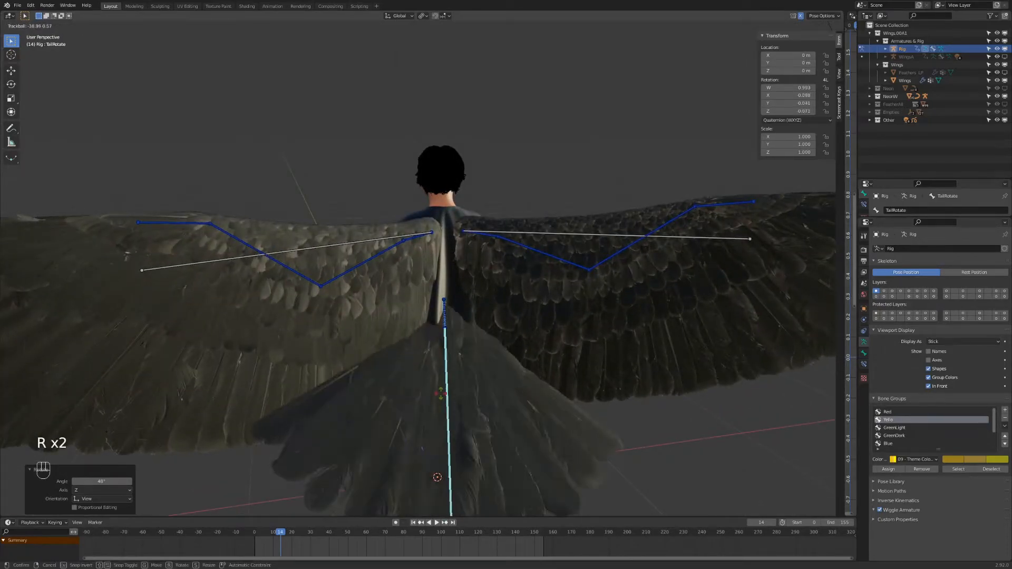
{"action": "right_click", "coordinate": [440, 394]}
{"action": "key", "text": "alt+r"}
{"action": "middle_click_drag", "start_coordinate": [441, 396], "coordinate": [469, 420]}
{"action": "scroll", "coordinate": [702, 300], "scroll_direction": "down", "scroll_amount": 2}
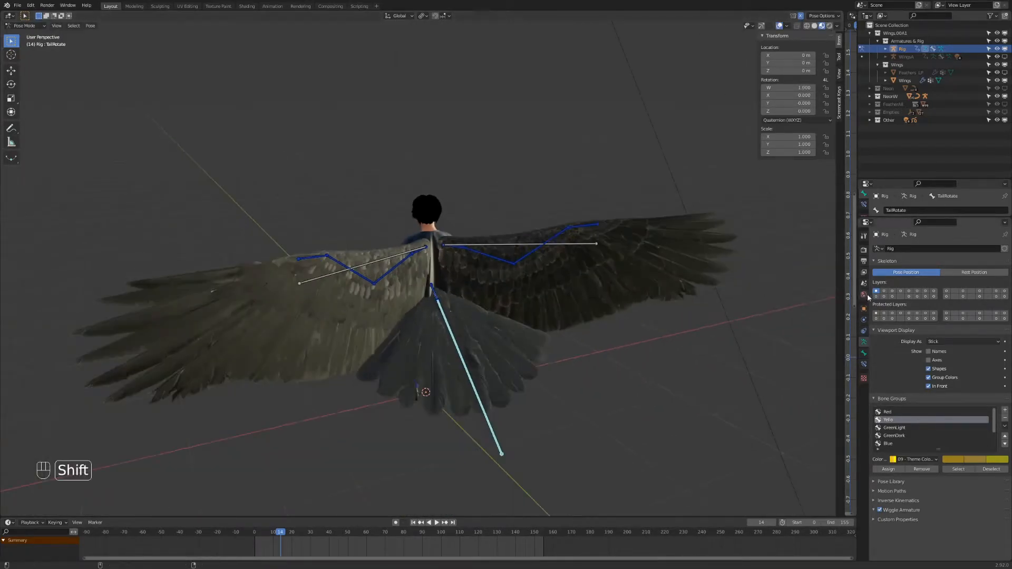
Step: Add bone layer 17 to the display and try moving controller.r.004 and the red controller near the right wing tip
{"action": "left_click", "coordinate": [876, 296], "text": "shift"}
{"action": "middle_click_drag", "start_coordinate": [713, 334], "coordinate": [575, 327]}
{"action": "middle_click_drag", "start_coordinate": [601, 288], "coordinate": [608, 284]}
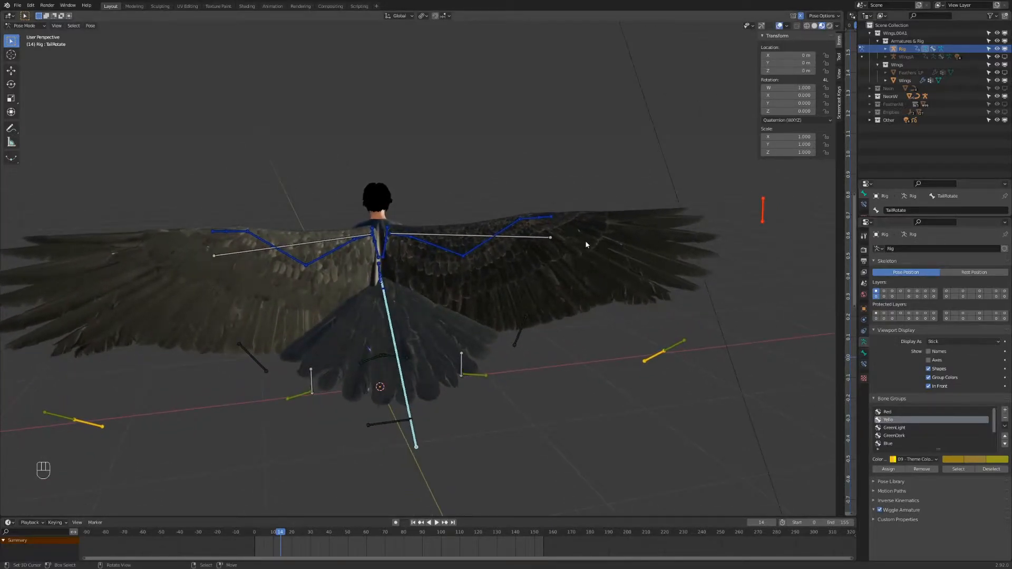
{"action": "left_click", "coordinate": [669, 344], "text": "shift"}
{"action": "key", "text": "g"}
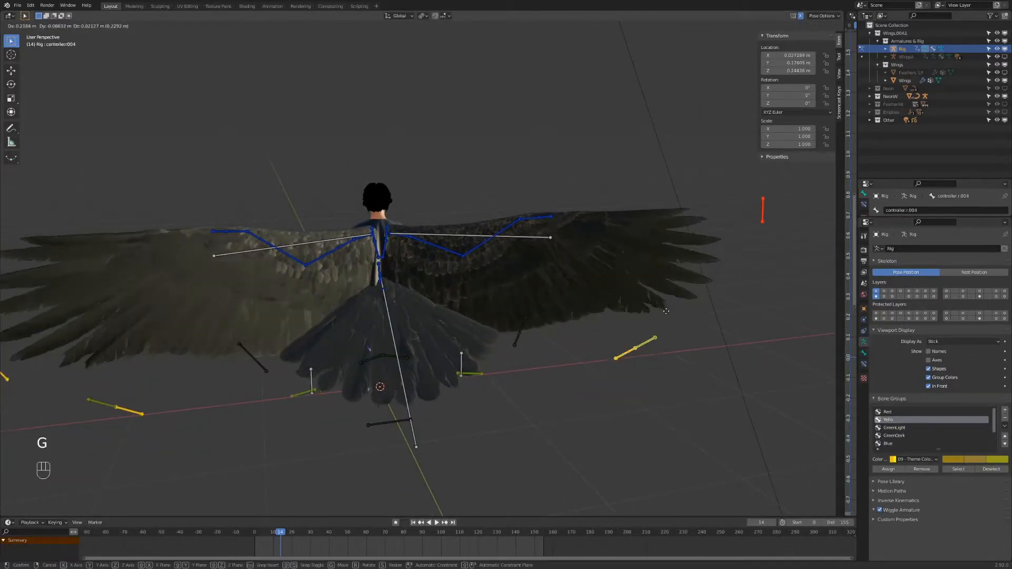
{"action": "right_click", "coordinate": [612, 350]}
{"action": "left_click", "coordinate": [762, 213]}
{"action": "key", "text": "g"}
{"action": "right_click", "coordinate": [644, 301]}
Step: Rotate the controller.r.001 bone below the right wing, viewing the wings from underneath
{"action": "left_click", "coordinate": [488, 375]}
{"action": "middle_click_drag", "start_coordinate": [489, 376], "coordinate": [409, 321], "text": "shift"}
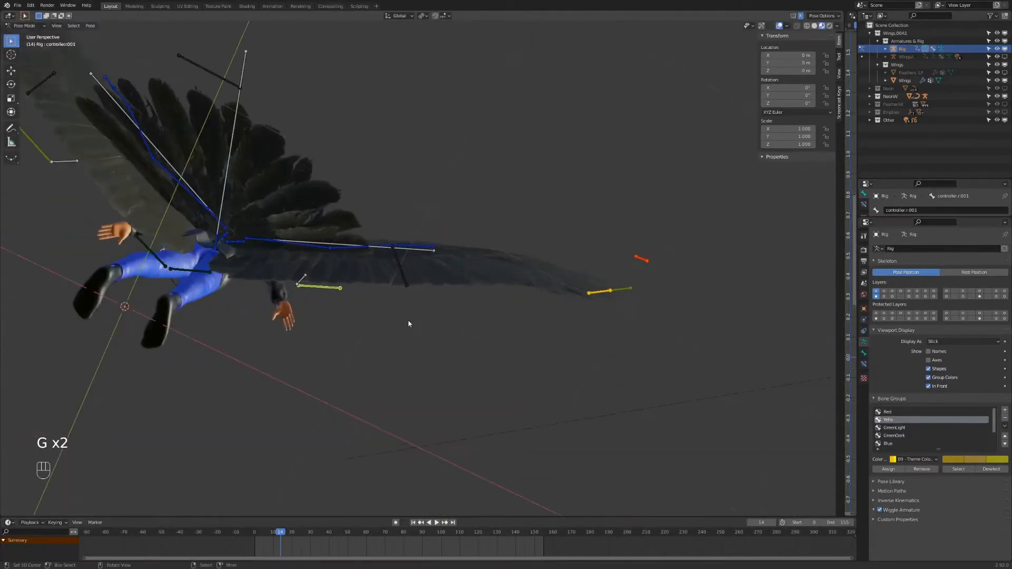
{"action": "key", "text": "r"}
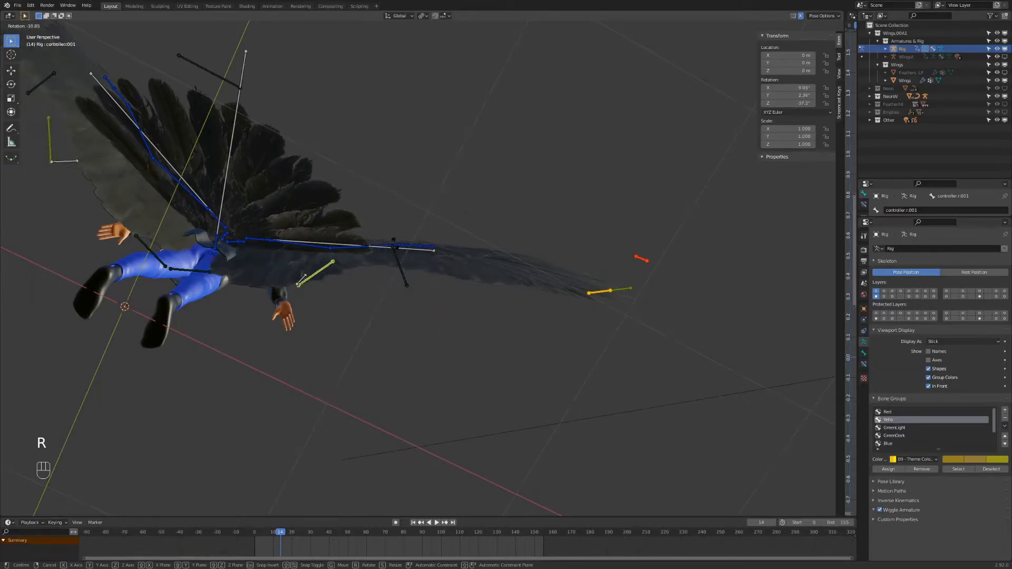
{"action": "left_click", "coordinate": [448, 251]}
Step: Rotate controller.r.001 by a further -45° with the bones displayed as B-Bones, and clear its rotation
{"action": "scroll", "coordinate": [976, 340], "scroll_direction": "down", "scroll_amount": 1, "text": "ctrl"}
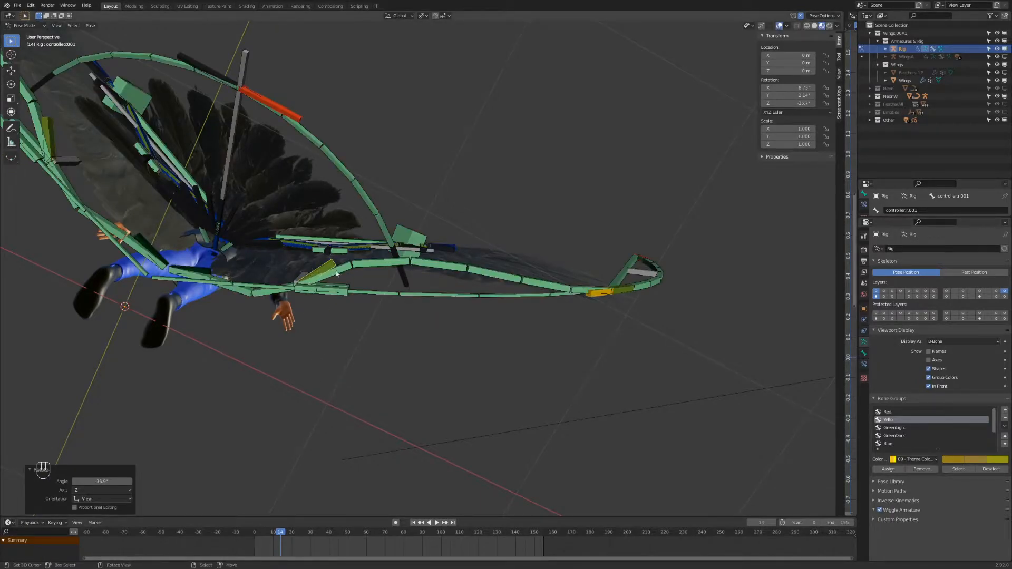
{"action": "middle_click_drag", "start_coordinate": [338, 274], "coordinate": [416, 212], "text": "shift"}
{"action": "key", "text": "r"}
{"action": "left_click", "coordinate": [424, 245]}
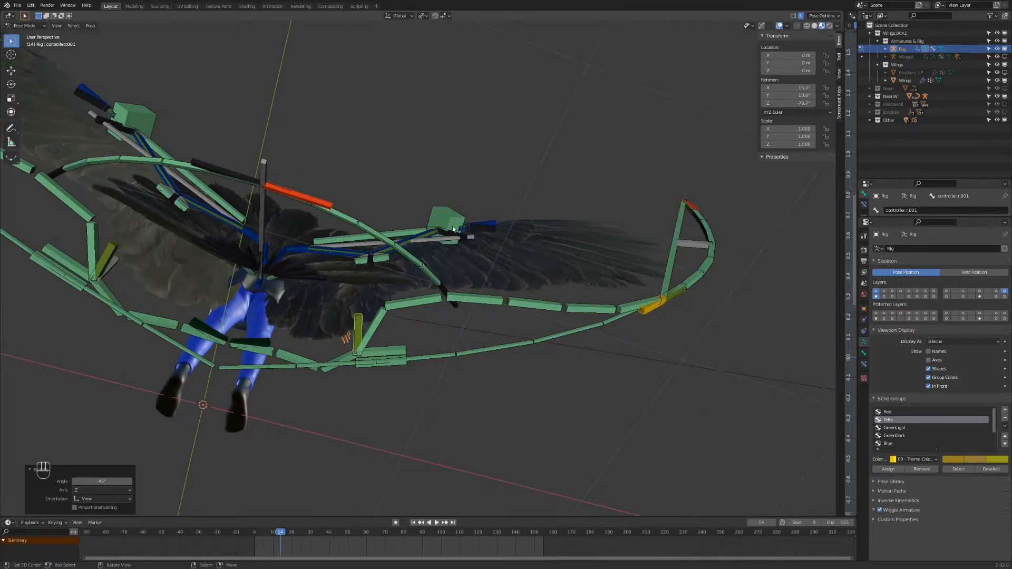
{"action": "key", "text": "alt+r"}
Step: Display the feather chain bones in place of the controllers and try moving the Wing18.r bone
{"action": "middle_click_drag", "start_coordinate": [407, 351], "coordinate": [493, 376]}
{"action": "middle_click_drag", "start_coordinate": [492, 376], "coordinate": [533, 377]}
{"action": "left_click", "coordinate": [1004, 290], "text": "shift"}
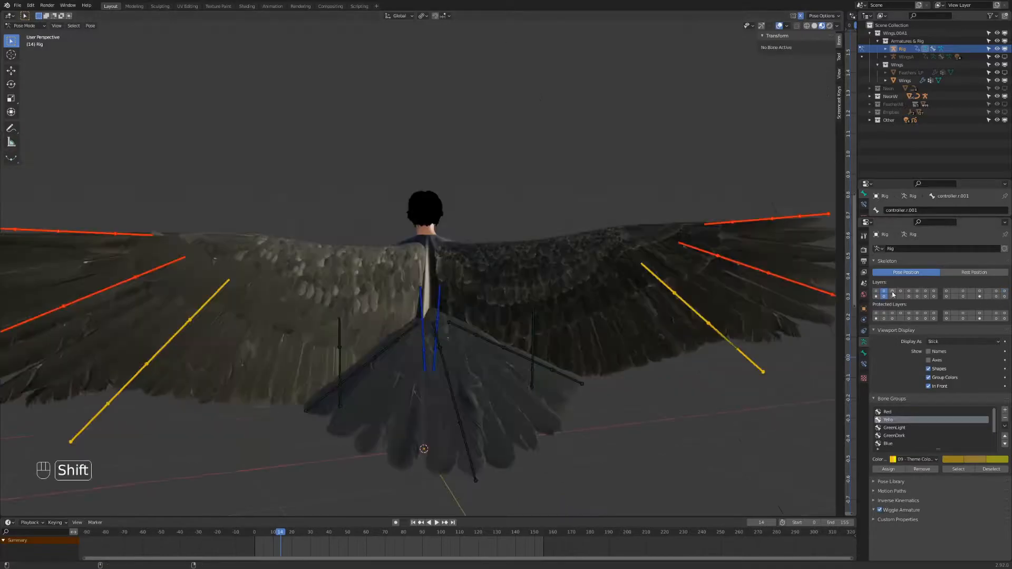
{"action": "middle_click_drag", "start_coordinate": [690, 273], "coordinate": [600, 258], "text": "shift"}
{"action": "scroll", "coordinate": [600, 258], "scroll_direction": "up", "scroll_amount": 2}
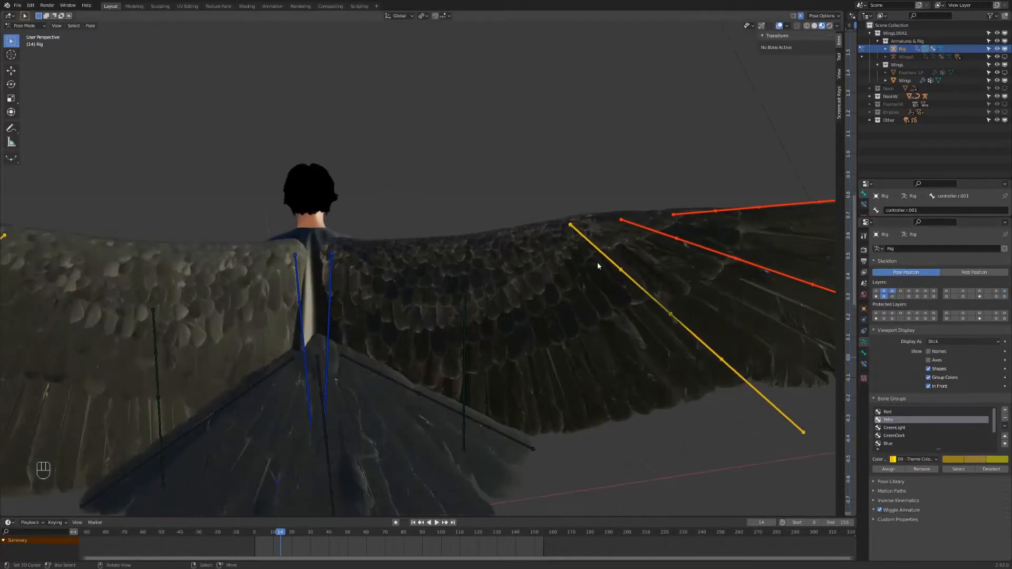
{"action": "left_click", "coordinate": [600, 258]}
{"action": "key", "text": "g"}
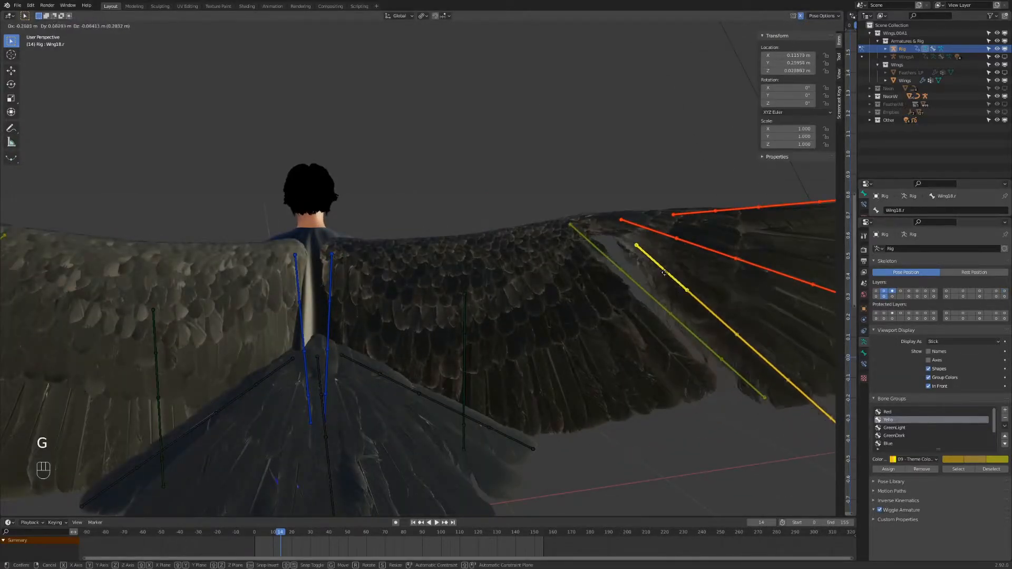
{"action": "right_click", "coordinate": [682, 297]}
Step: Select all visible feather chain bones and rotate them about their local X axes to bend the wings and tail
{"action": "middle_click_drag", "start_coordinate": [682, 298], "coordinate": [562, 308], "text": "shift"}
{"action": "scroll", "coordinate": [562, 308], "scroll_direction": "up", "scroll_amount": 2}
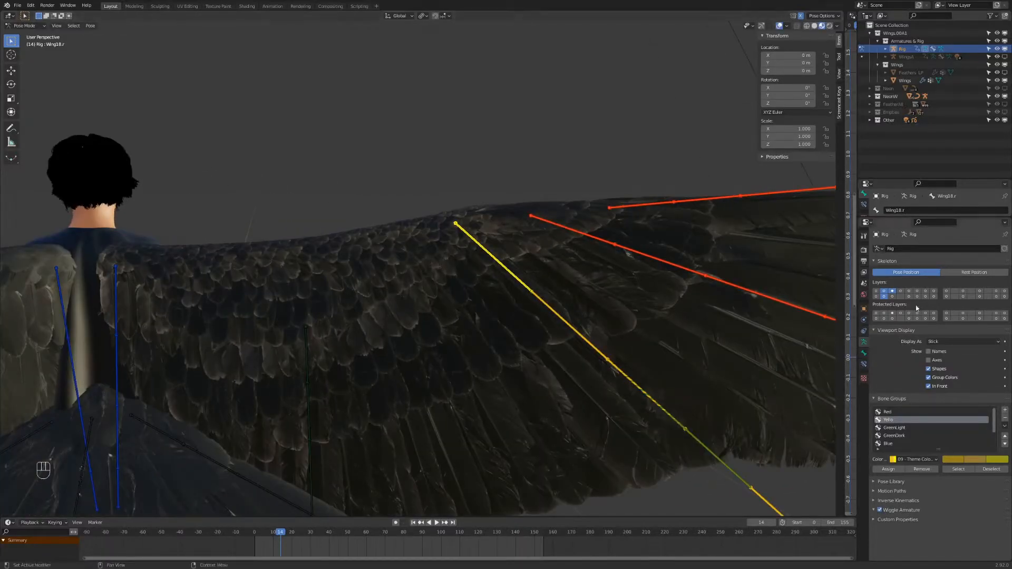
{"action": "scroll", "coordinate": [659, 307], "scroll_direction": "down", "scroll_amount": 6}
{"action": "middle_click_drag", "start_coordinate": [485, 315], "coordinate": [601, 306], "text": "shift"}
{"action": "key", "text": "alt+a"}
{"action": "key", "text": "a"}
{"action": "key", "text": "r"}
{"action": "key", "text": "x"}
{"action": "key", "text": "x"}
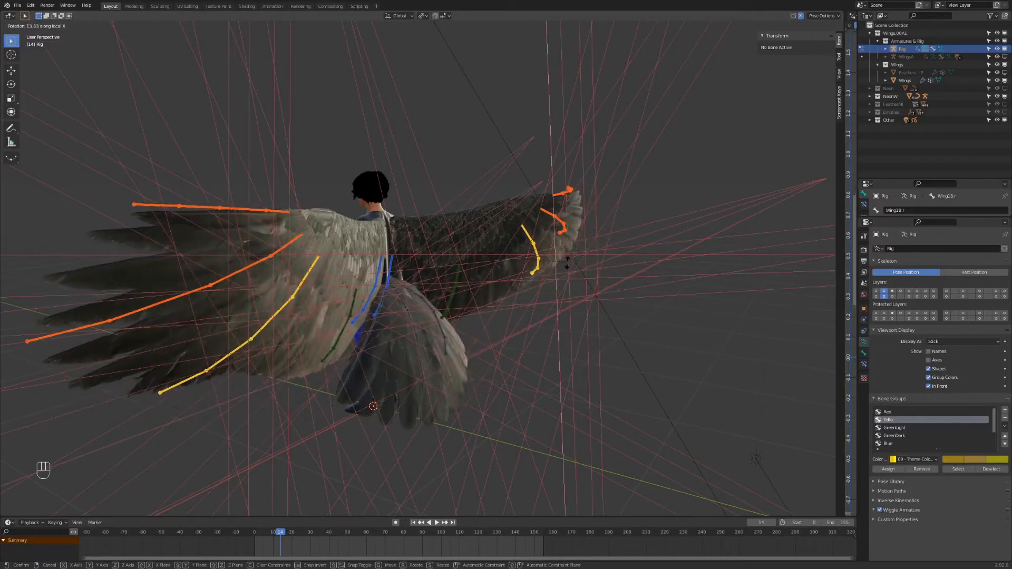
{"action": "left_click", "coordinate": [567, 295]}
Step: Deselect everything and circle-select the lower red bone chain of the left wing
{"action": "middle_click_drag", "start_coordinate": [567, 296], "coordinate": [501, 316]}
{"action": "key", "text": "alt+a"}
{"action": "key", "text": "c"}
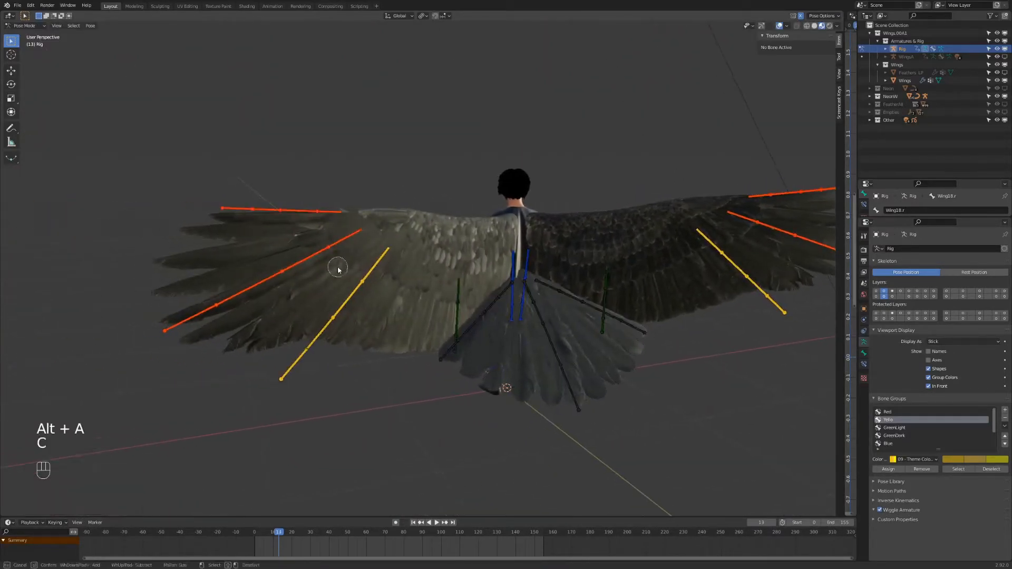
{"action": "left_click", "coordinate": [190, 328]}
{"action": "right_click", "coordinate": [210, 316]}
{"action": "scroll", "coordinate": [227, 310], "scroll_direction": "down", "scroll_amount": 1}
{"action": "middle_click_drag", "start_coordinate": [227, 311], "coordinate": [291, 308]}
{"action": "scroll", "coordinate": [256, 317], "scroll_direction": "up", "scroll_amount": 2}
Step: Rotate the selected red bone chain to curl the left wing's feathers and clear its rotation
{"action": "key", "text": "r"}
{"action": "right_click", "coordinate": [232, 275]}
{"action": "scroll", "coordinate": [266, 299], "scroll_direction": "down", "scroll_amount": 1}
{"action": "key", "text": "r"}
{"action": "left_click", "coordinate": [240, 279]}
{"action": "middle_click_drag", "start_coordinate": [359, 212], "coordinate": [410, 220]}
{"action": "scroll", "coordinate": [401, 226], "scroll_direction": "up", "scroll_amount": 1}
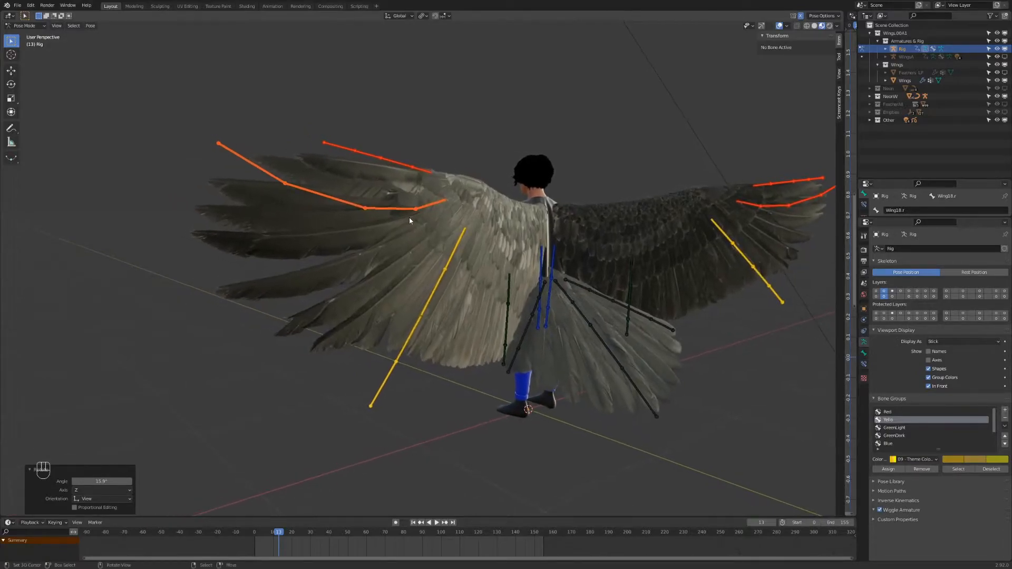
{"action": "key", "text": "alt+r"}
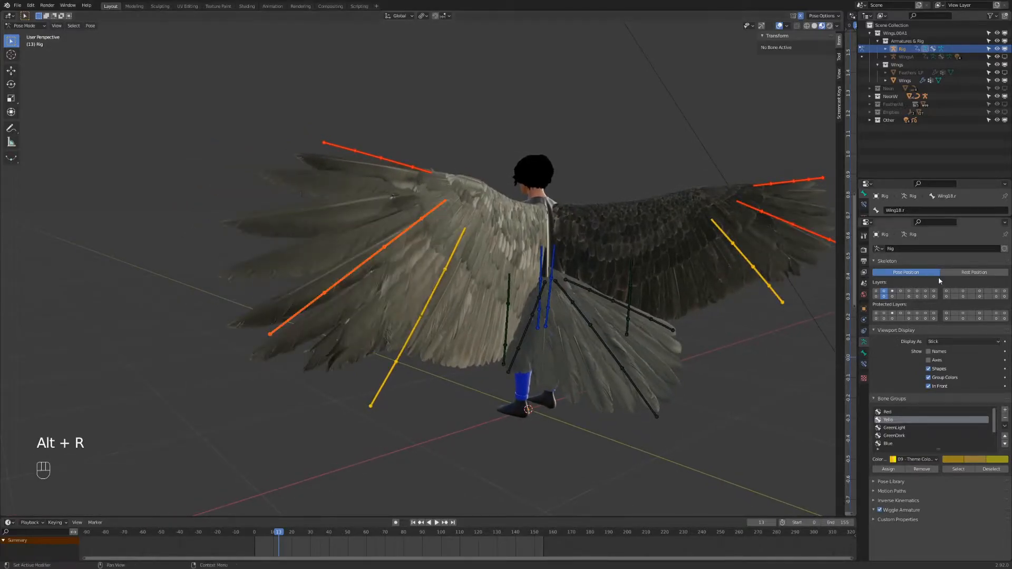
Step: Display only the layer of white wiggle bones and show the constraints of the Wiggle15.l bone
{"action": "left_click", "coordinate": [963, 293]}
{"action": "middle_click_drag", "start_coordinate": [591, 343], "coordinate": [617, 340]}
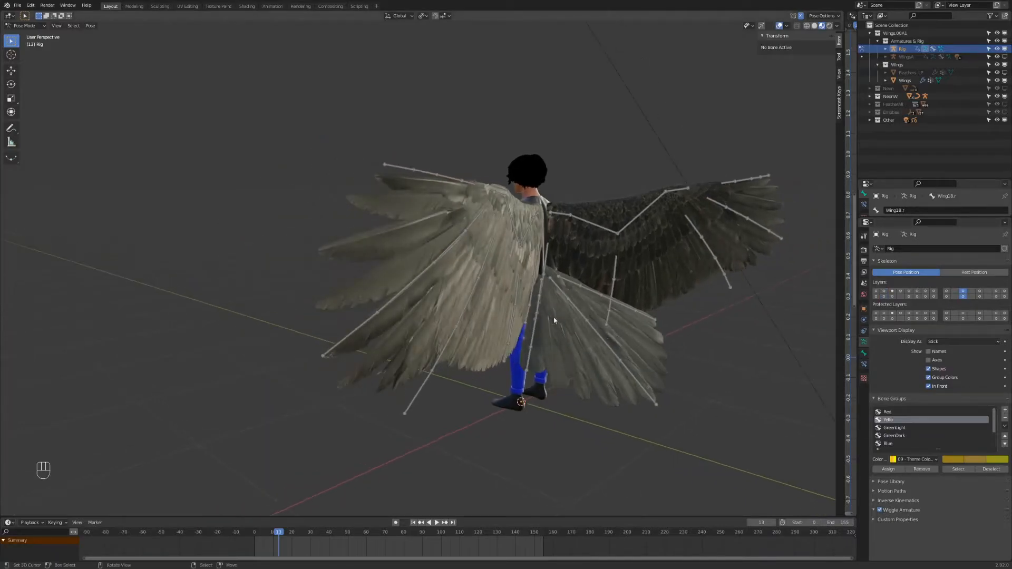
{"action": "left_click", "coordinate": [863, 364]}
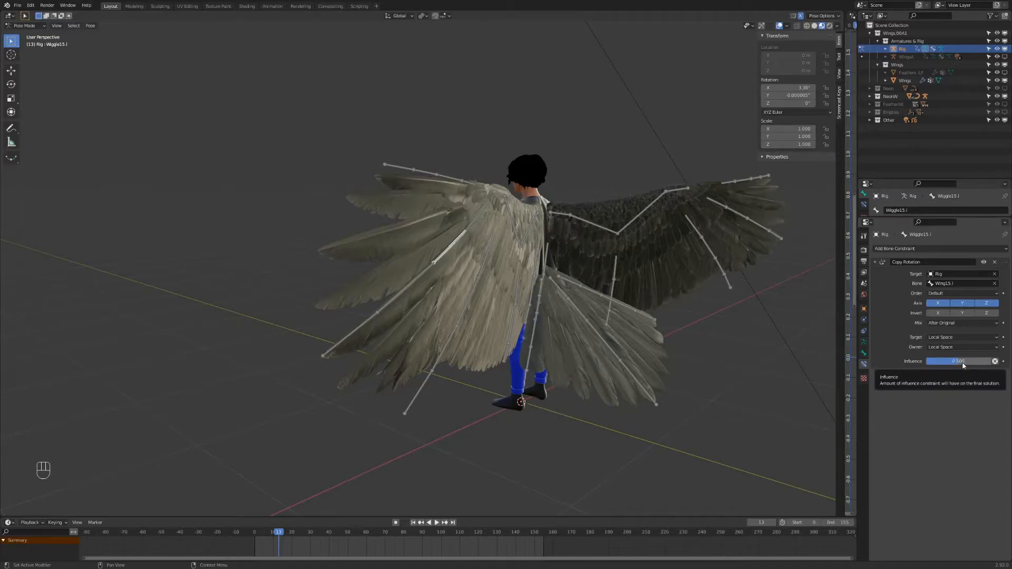
Step: Examine the Wiggle Bone settings of Wiggle15.l and the influence of its Copy Rotation constraint
{"action": "left_click", "coordinate": [863, 353]}
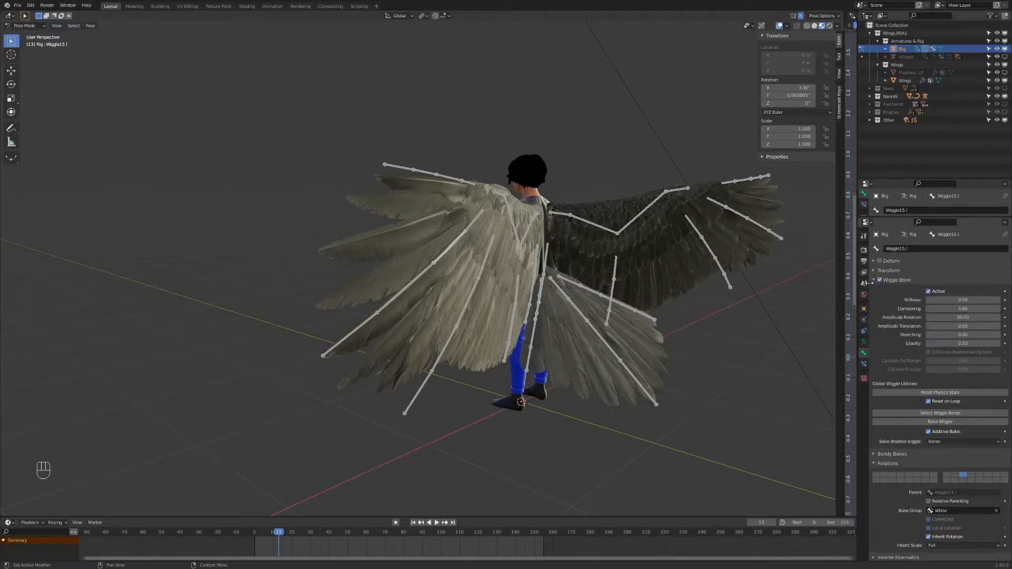
{"action": "left_click", "coordinate": [864, 364]}
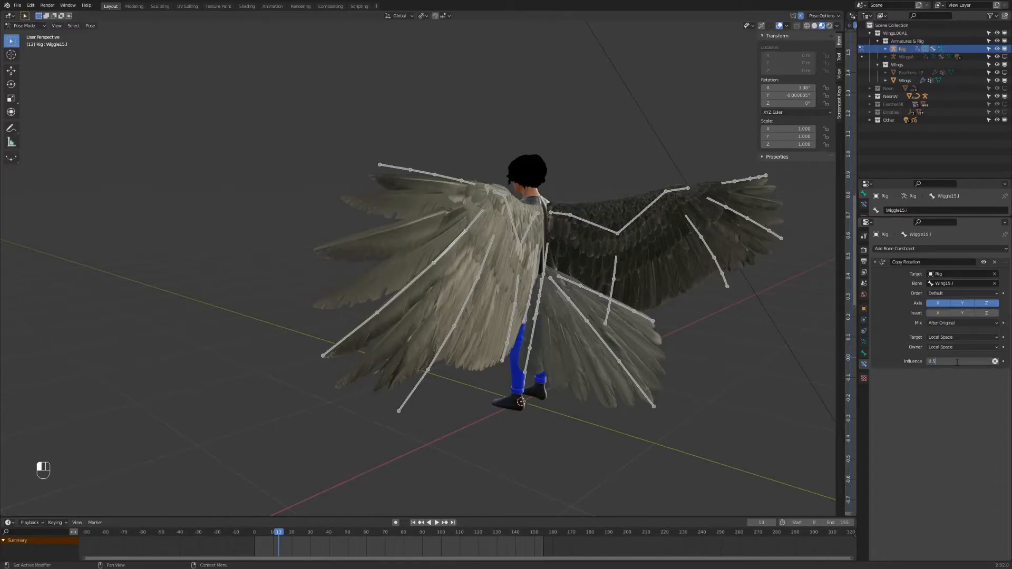
{"action": "key", "text": "Return"}
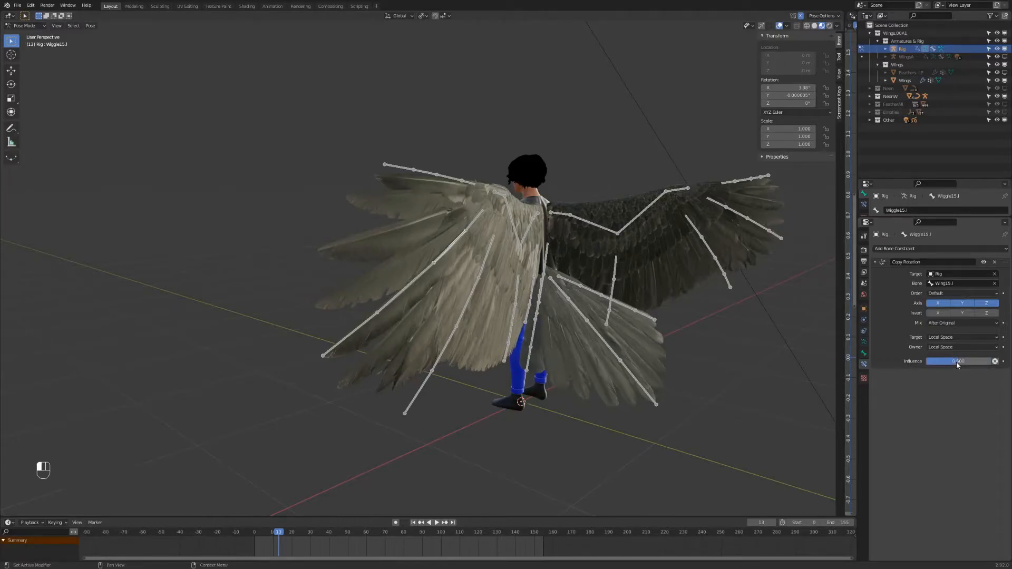
Step: Start the animation playback and display only bone layer 1 of the rig
{"action": "left_click", "coordinate": [864, 343]}
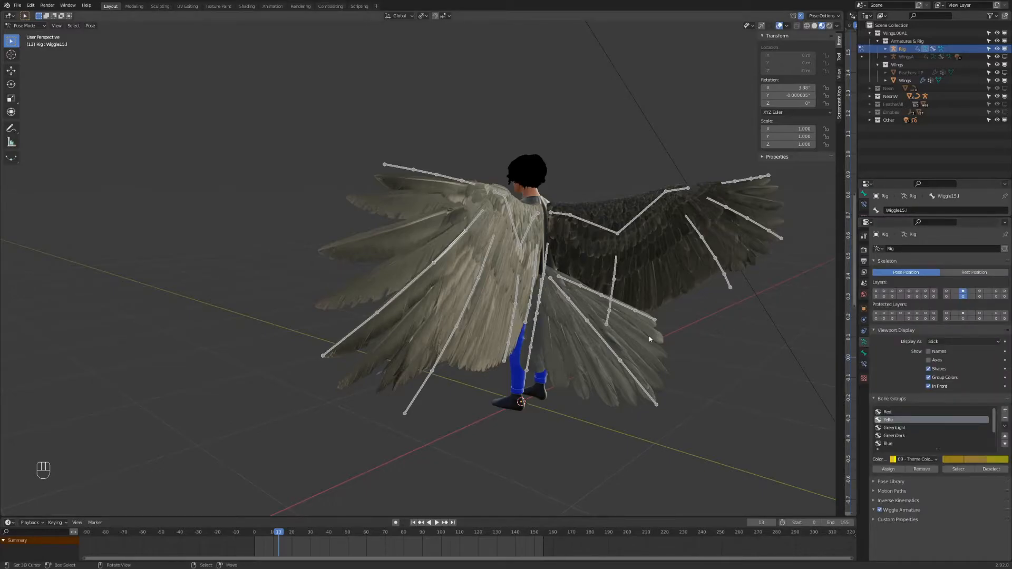
{"action": "key", "text": "space"}
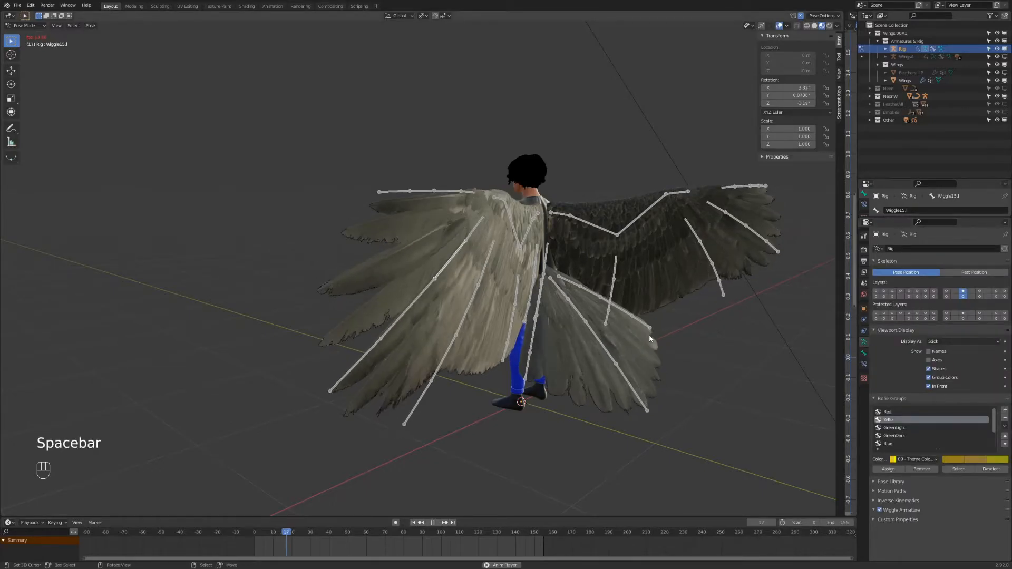
{"action": "left_click", "coordinate": [876, 291]}
Step: Trackball-rotate the Wave.l bone during playback to test the wing's wiggle motion, and clear its rotation
{"action": "right_click", "coordinate": [526, 215]}
{"action": "middle_click_drag", "start_coordinate": [527, 216], "coordinate": [600, 237]}
{"action": "key", "text": "r"}
{"action": "key", "text": "r"}
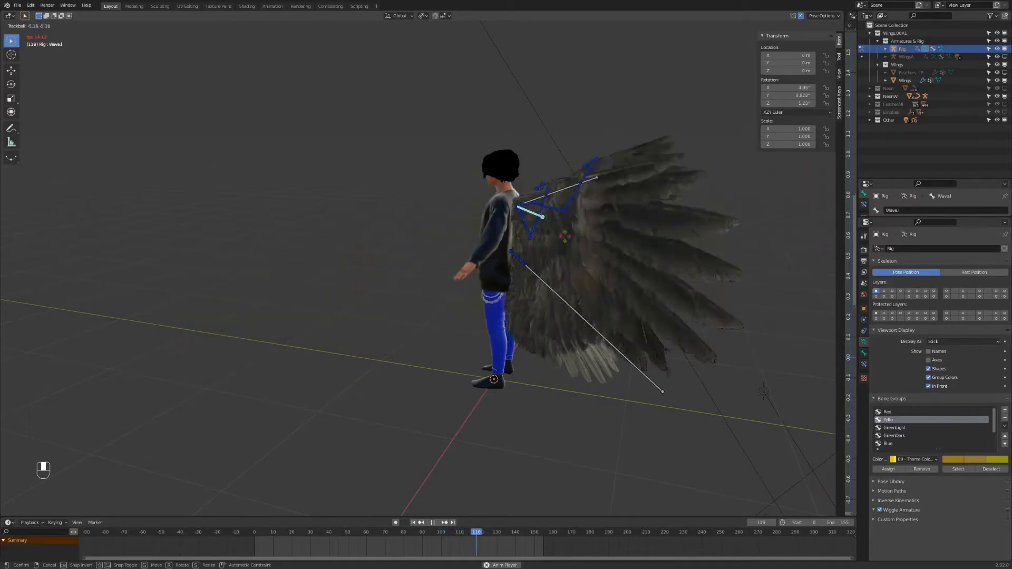
{"action": "left_click", "coordinate": [579, 298]}
{"action": "key", "text": "alt+r"}
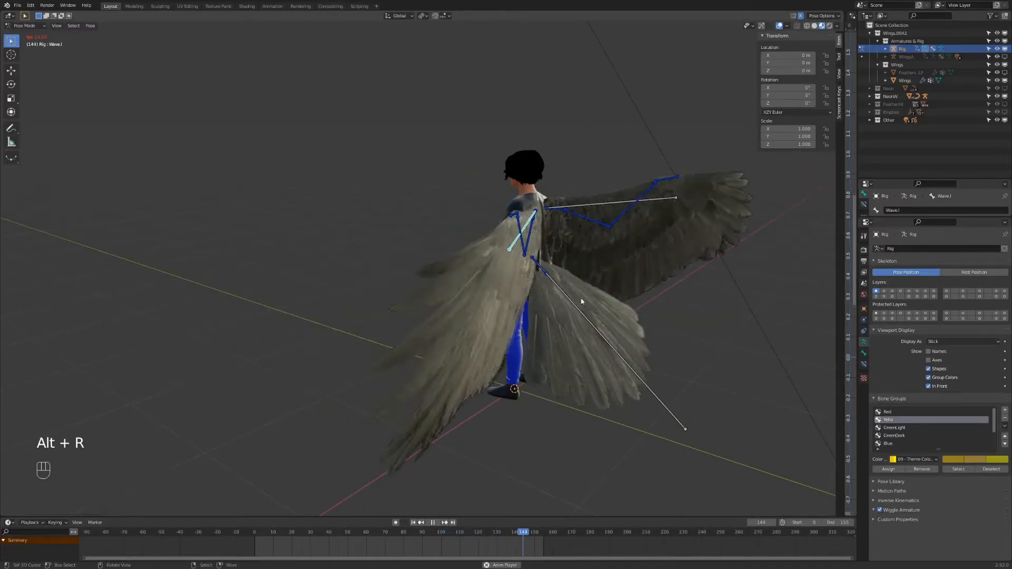
Step: Try rotating the TailRotate bone, both freely and about the X axis, to test the tail's motion
{"action": "middle_click_drag", "start_coordinate": [505, 317], "coordinate": [448, 324], "text": "shift"}
{"action": "middle_click_drag", "start_coordinate": [532, 319], "coordinate": [477, 363]}
{"action": "right_click", "coordinate": [510, 326]}
{"action": "key", "text": "r"}
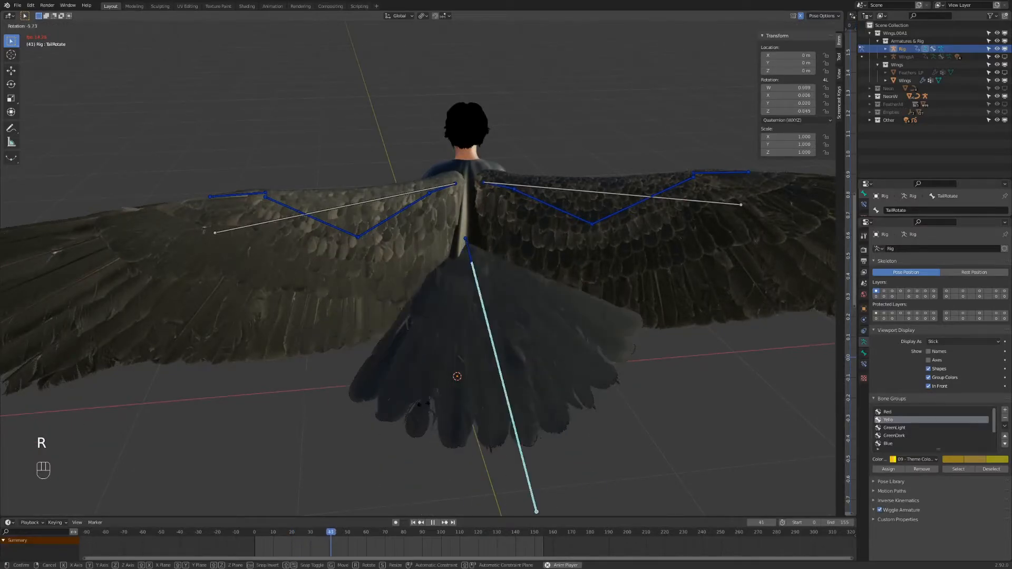
{"action": "right_click", "coordinate": [539, 375]}
{"action": "middle_click_drag", "start_coordinate": [540, 375], "coordinate": [596, 302]}
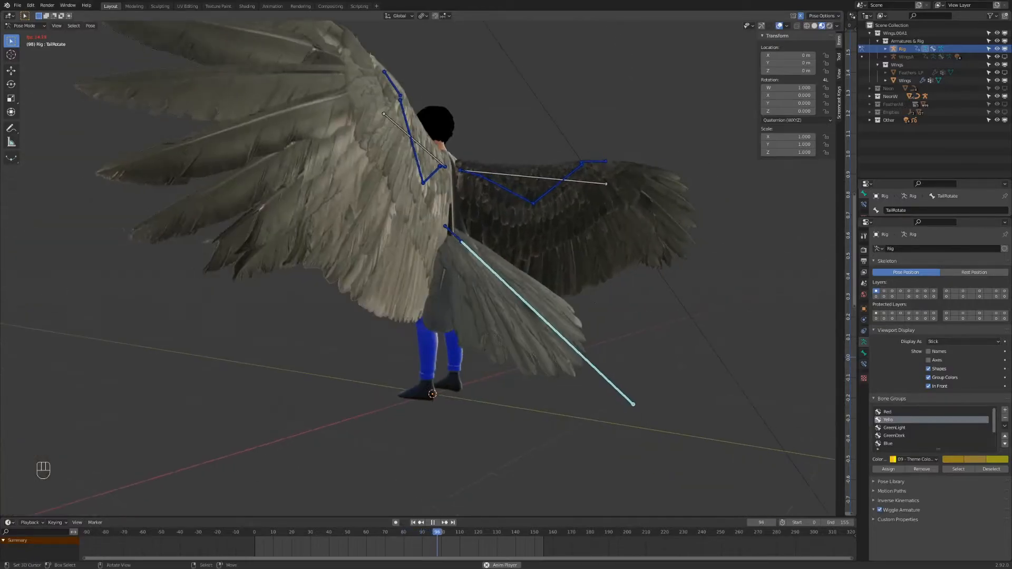
{"action": "key", "text": "r"}
{"action": "key", "text": "x"}
{"action": "right_click", "coordinate": [539, 343]}
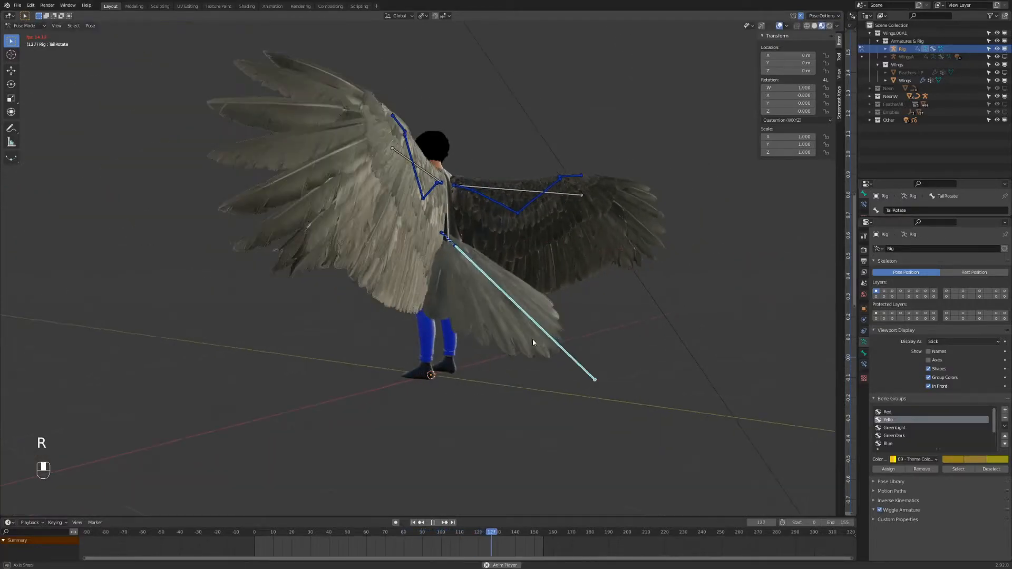
Step: Rotate the TailRotate bone sideways from the rear view during playback
{"action": "middle_click_drag", "start_coordinate": [539, 341], "coordinate": [513, 350]}
{"action": "middle_click_drag", "start_coordinate": [463, 290], "coordinate": [445, 318], "text": "shift"}
{"action": "scroll", "coordinate": [445, 318], "scroll_direction": "up", "scroll_amount": 3}
{"action": "key", "text": "r"}
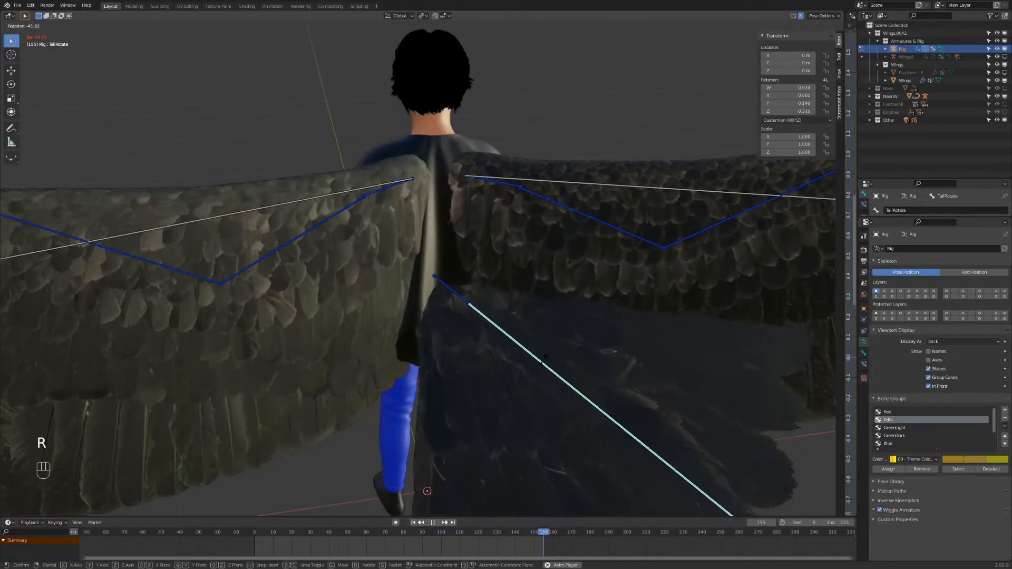
Step: Rotate the TailBone bone to test the tail's base, and clear the rotations of TailBone and TailRotate
{"action": "left_click", "coordinate": [467, 294]}
{"action": "middle_click_drag", "start_coordinate": [600, 436], "coordinate": [553, 355], "text": "shift"}
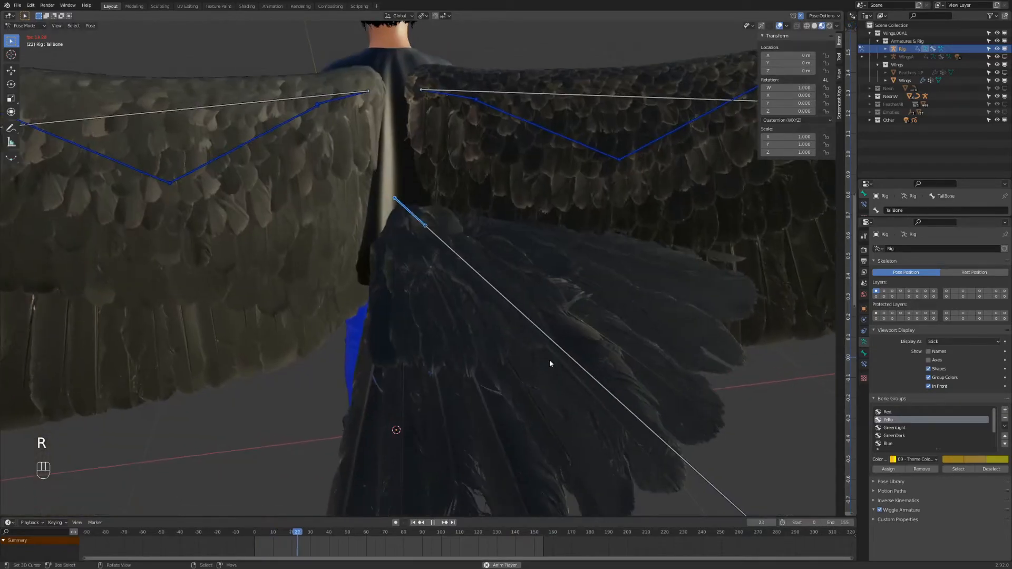
{"action": "key", "text": "r"}
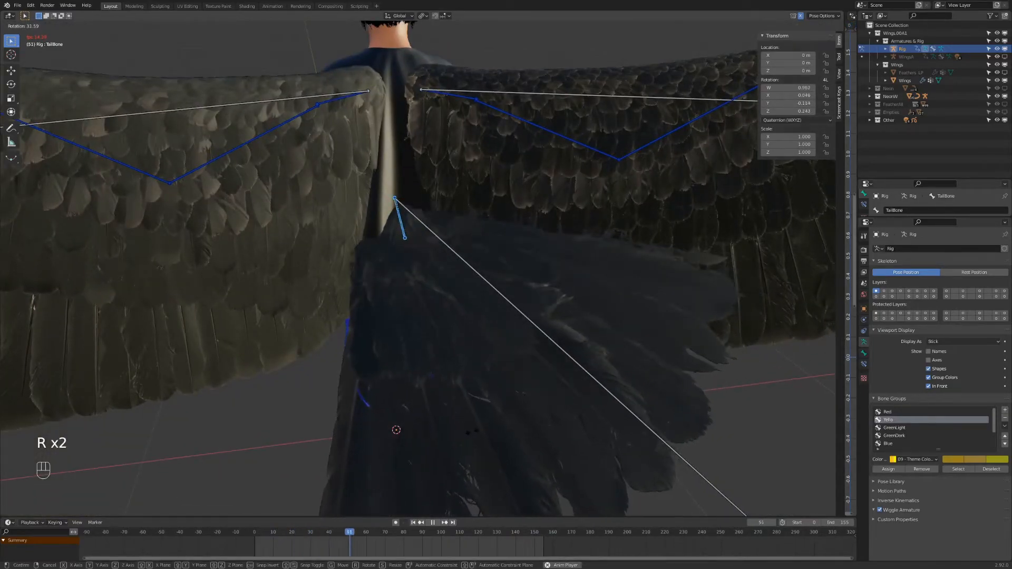
{"action": "left_click", "coordinate": [517, 353]}
{"action": "key", "text": "alt+r"}
{"action": "key", "text": "alt+r"}
{"action": "scroll", "coordinate": [534, 335], "scroll_direction": "down", "scroll_amount": 3}
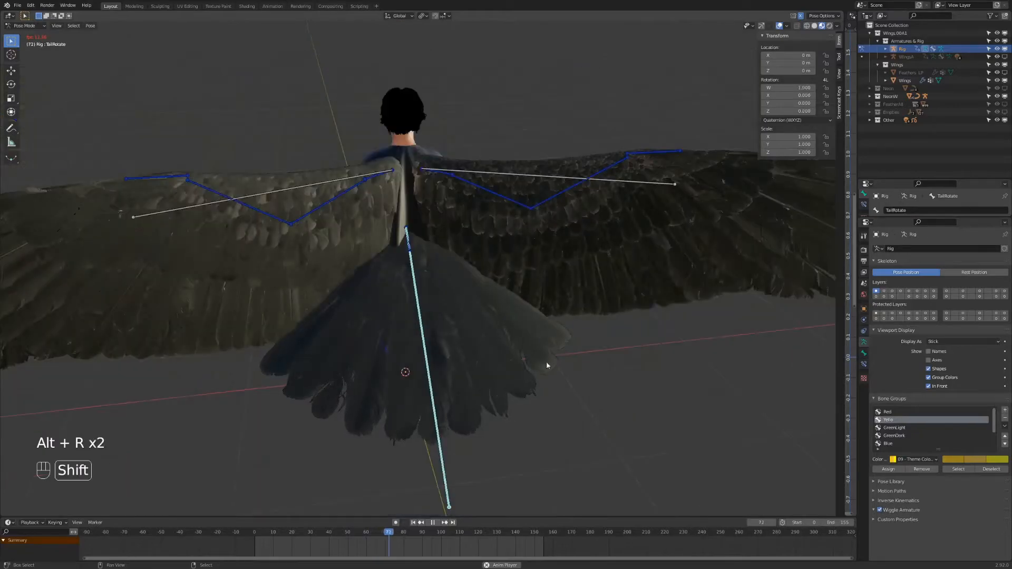
Step: Move the WingENDcontrol.r bone twice to test how the right wing follows its controller
{"action": "middle_click_drag", "start_coordinate": [545, 355], "coordinate": [567, 396], "text": "shift"}
{"action": "middle_click_drag", "start_coordinate": [652, 237], "coordinate": [546, 383], "text": "shift"}
{"action": "scroll", "coordinate": [626, 276], "scroll_direction": "up", "scroll_amount": 1}
{"action": "key", "text": "g"}
{"action": "left_click", "coordinate": [590, 250]}
{"action": "key", "text": "g"}
{"action": "left_click", "coordinate": [571, 279]}
Step: Rotate and move the WingENDcontrol.r bone inward to fold the right wing
{"action": "key", "text": "r"}
{"action": "key", "text": "r"}
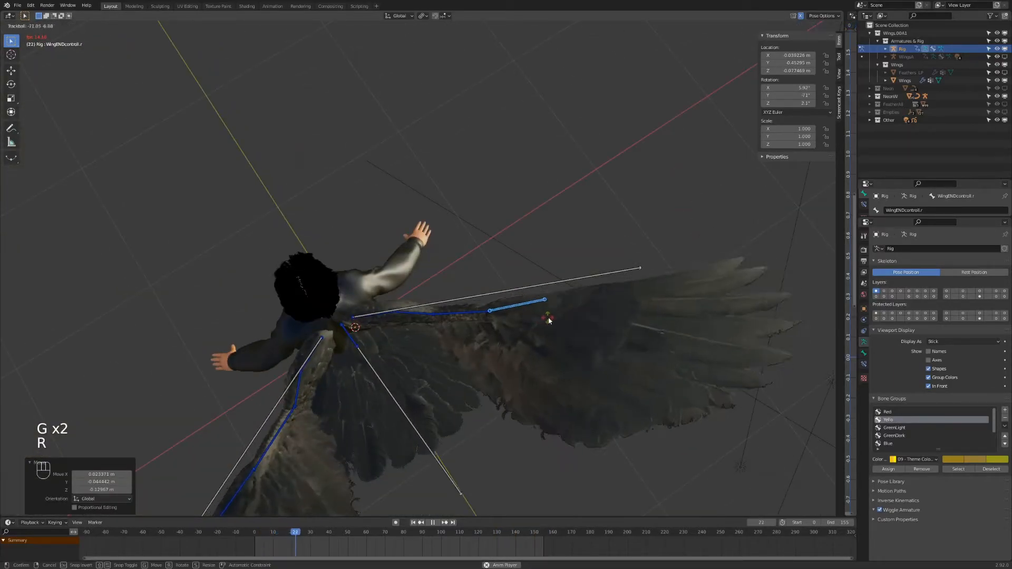
{"action": "left_click", "coordinate": [519, 259]}
{"action": "key", "text": "g"}
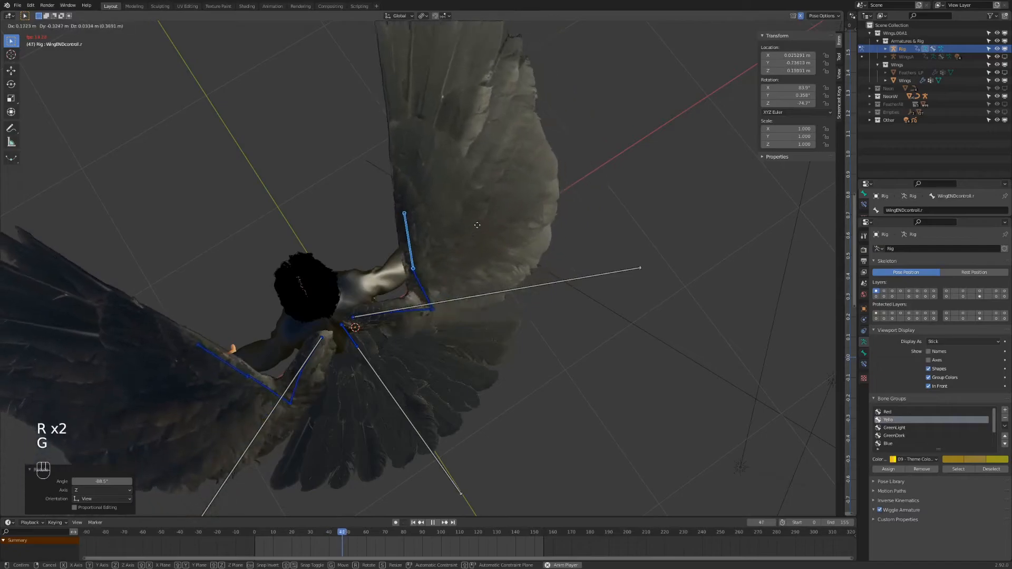
{"action": "left_click", "coordinate": [463, 196]}
{"action": "middle_click_drag", "start_coordinate": [463, 197], "coordinate": [495, 144]}
{"action": "key", "text": "r"}
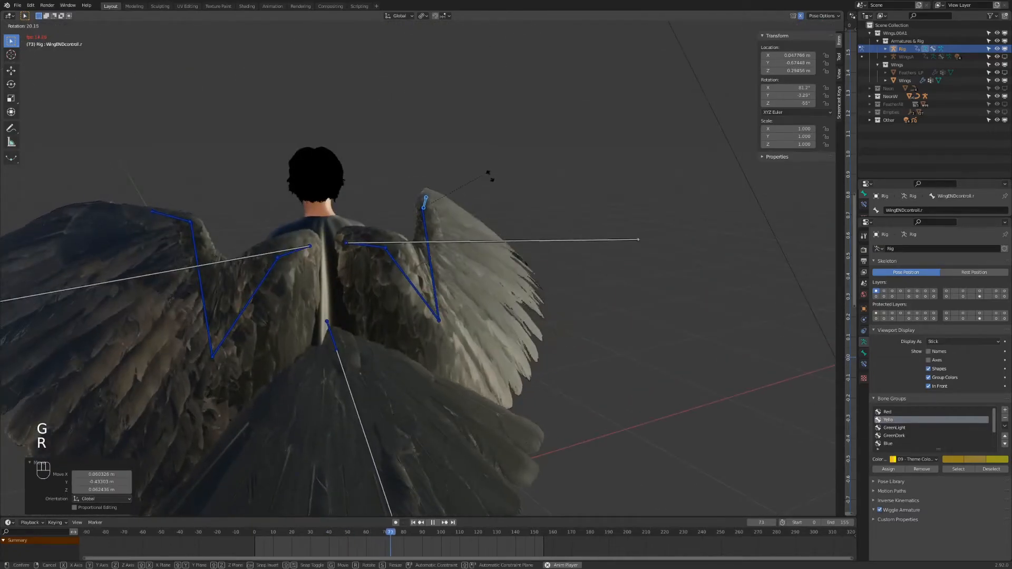
{"action": "left_click", "coordinate": [492, 196]}
Step: Display bone layer 9 in addition to layer 1 and move the right wing's white elbow controller bone
{"action": "left_click", "coordinate": [878, 297], "text": "shift"}
{"action": "scroll", "coordinate": [578, 340], "scroll_direction": "down", "scroll_amount": 1}
{"action": "scroll", "coordinate": [579, 341], "scroll_direction": "down", "scroll_amount": 1}
{"action": "middle_click_drag", "start_coordinate": [579, 341], "coordinate": [539, 371]}
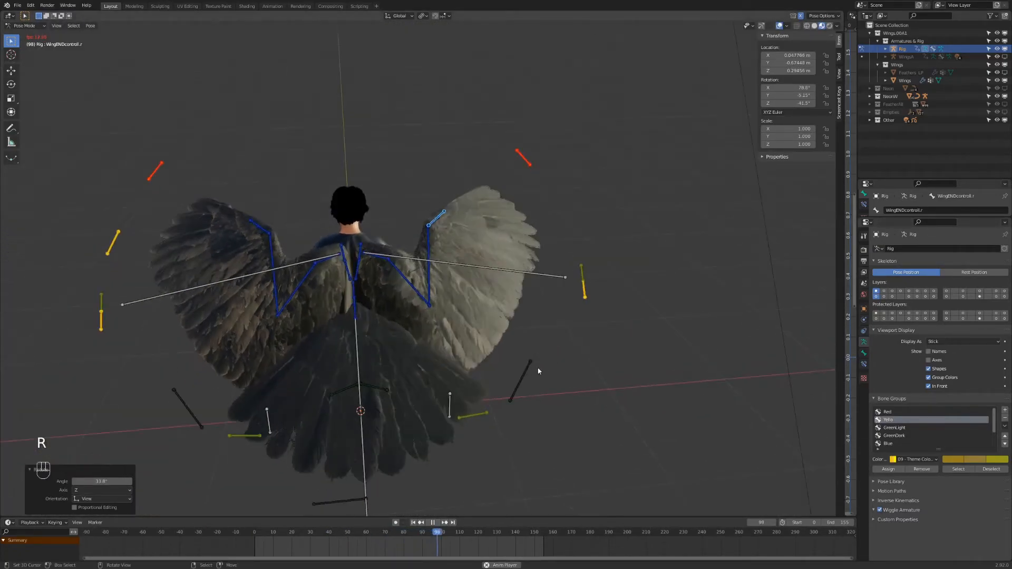
{"action": "left_click", "coordinate": [449, 411]}
{"action": "middle_click_drag", "start_coordinate": [448, 412], "coordinate": [535, 357]}
{"action": "key", "text": "g"}
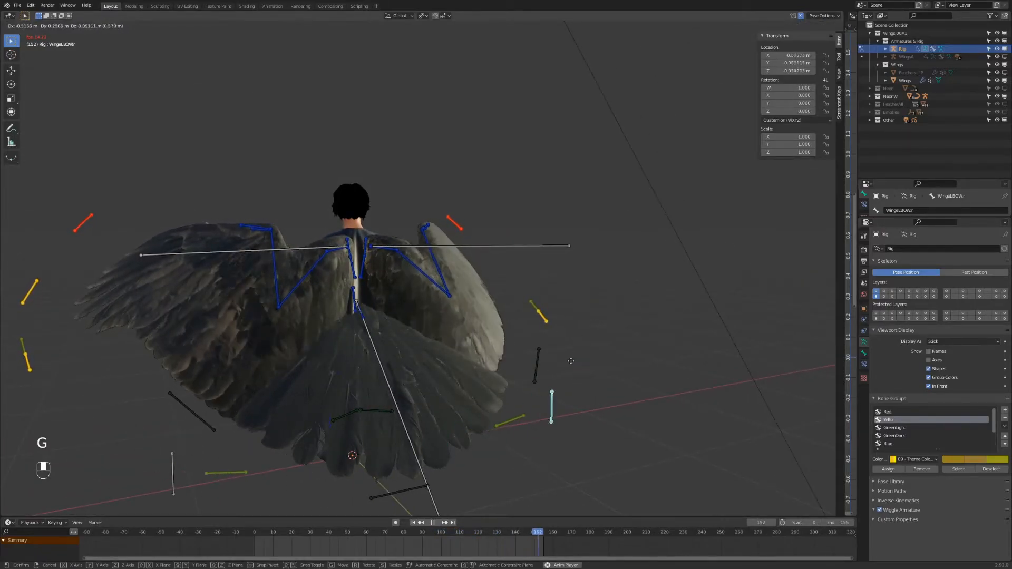
{"action": "left_click", "coordinate": [561, 370]}
Step: Rotate the TailRotate bone about the global X axis
{"action": "middle_click_drag", "start_coordinate": [561, 371], "coordinate": [476, 373]}
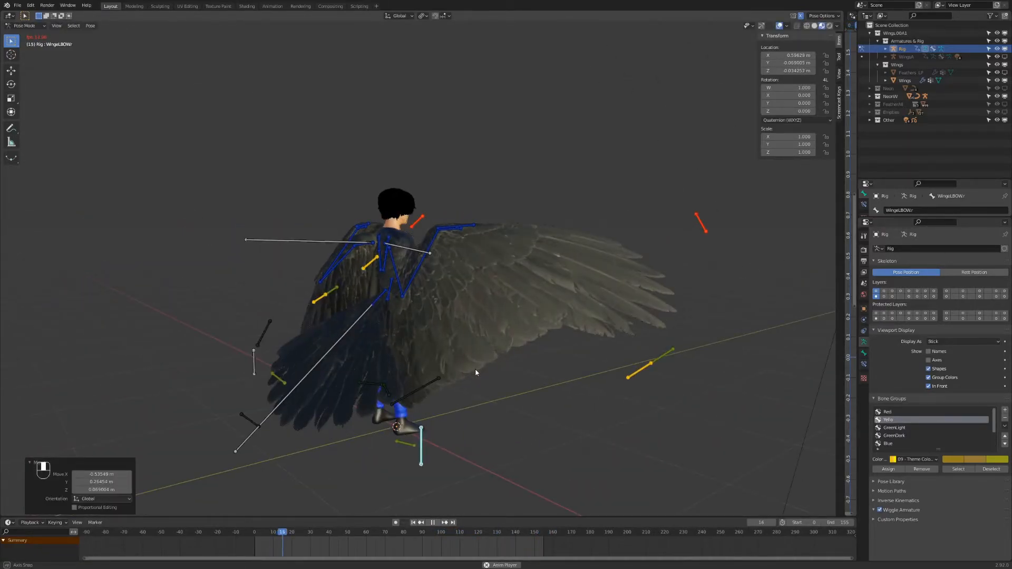
{"action": "left_click", "coordinate": [283, 403]}
{"action": "key", "text": "r"}
{"action": "left_click", "coordinate": [469, 413]}
Step: Display bone layers 1 and 9 together and rotate the WingENDcontrol.r bone to bend the right wing's tip downward
{"action": "middle_click_drag", "start_coordinate": [470, 413], "coordinate": [587, 411]}
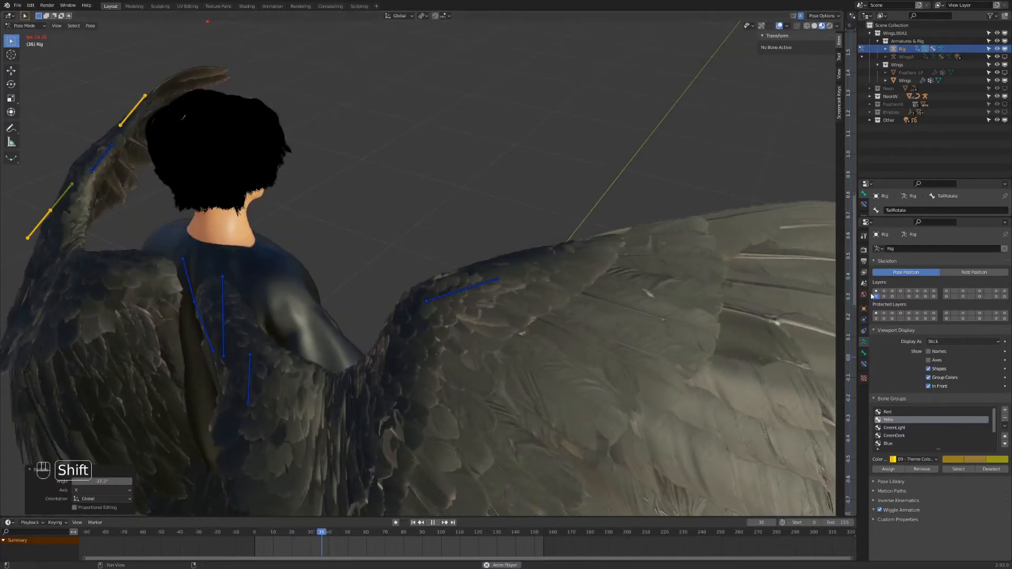
{"action": "left_click", "coordinate": [875, 297], "text": "shift"}
{"action": "left_click", "coordinate": [462, 295]}
{"action": "key", "text": "r"}
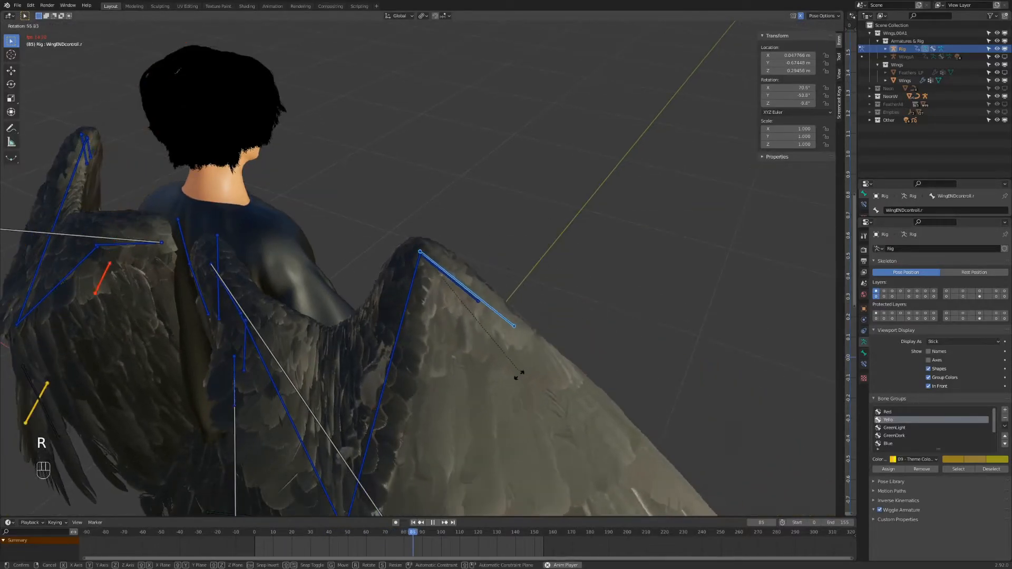
{"action": "left_click", "coordinate": [514, 382]}
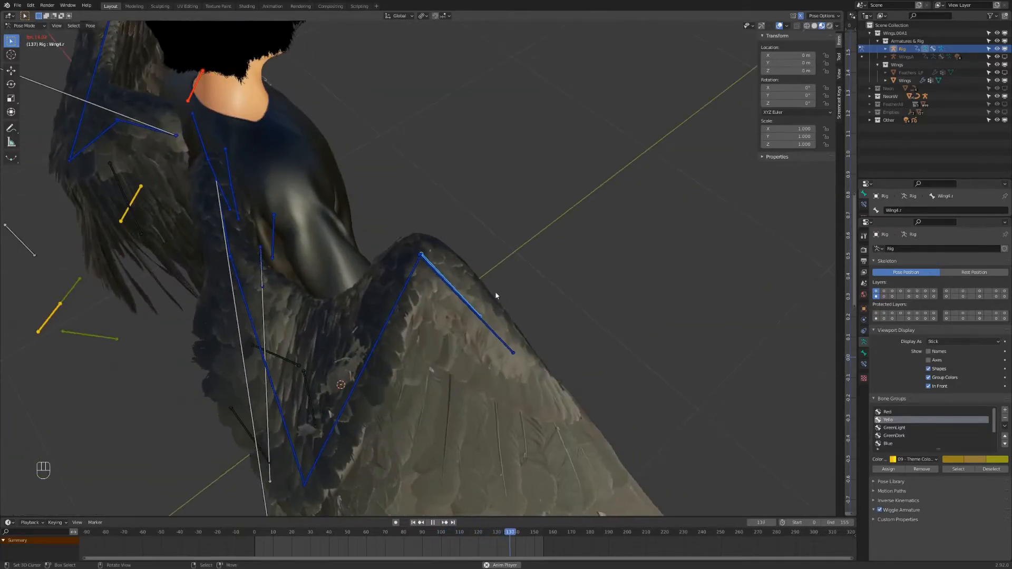
Step: Rotate the Wing4.r bone in the view plane and by trackball to test the wing tip's deformation
{"action": "key", "text": "r"}
{"action": "left_click", "coordinate": [527, 237]}
{"action": "key", "text": "r"}
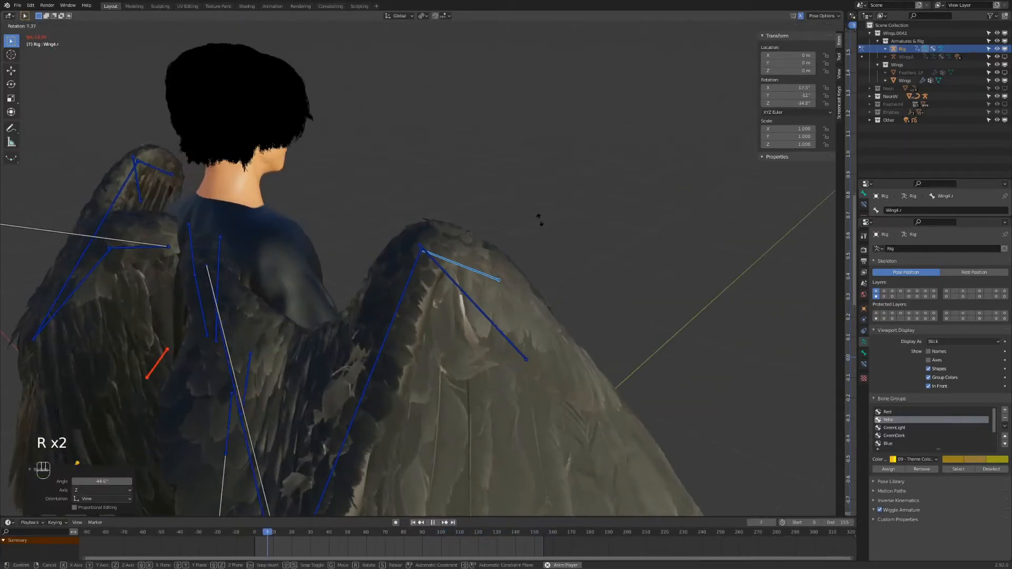
{"action": "key", "text": "r"}
{"action": "left_click", "coordinate": [531, 197]}
Step: Try further rotations of the Wing4.r bone from other viewing angles
{"action": "middle_click_drag", "start_coordinate": [543, 201], "coordinate": [609, 196]}
{"action": "key", "text": "r"}
{"action": "right_click", "coordinate": [489, 272]}
{"action": "middle_click_drag", "start_coordinate": [489, 274], "coordinate": [576, 337]}
{"action": "key", "text": "r"}
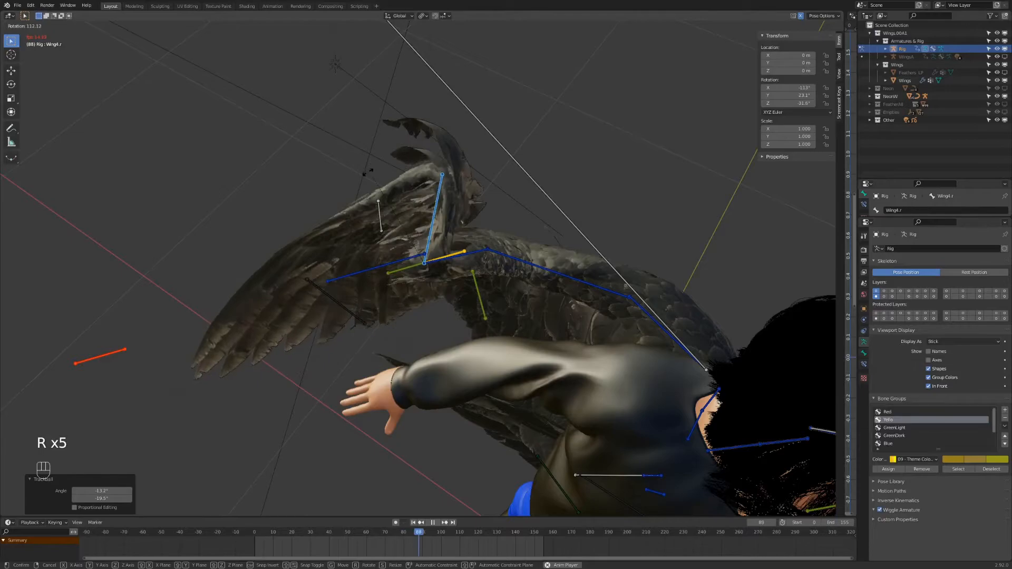
{"action": "right_click", "coordinate": [367, 183]}
{"action": "middle_click_drag", "start_coordinate": [364, 186], "coordinate": [507, 318]}
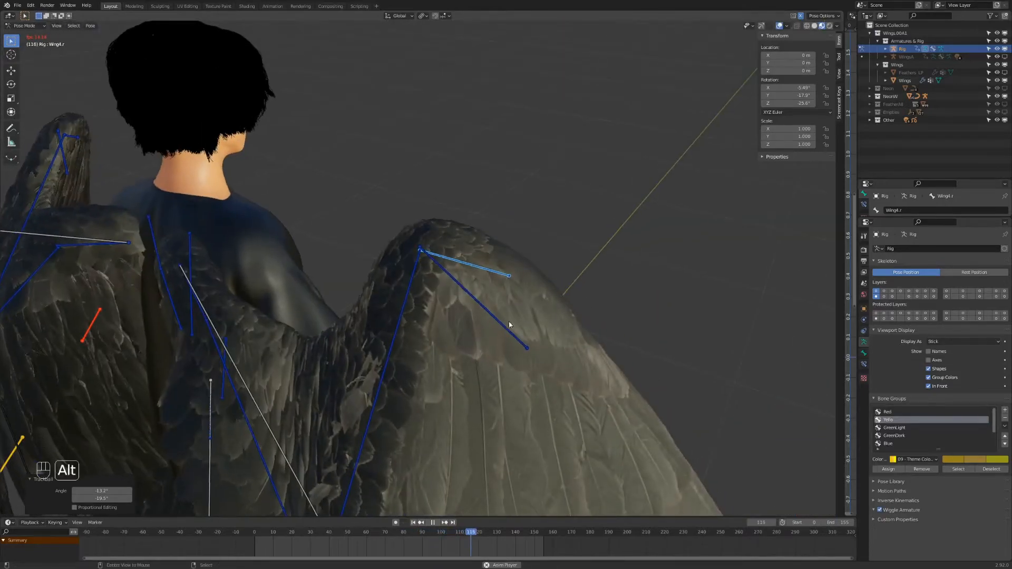
Step: Clear the Wing4.r bone's rotation and rotate the bone upward again
{"action": "key", "text": "alt+r"}
{"action": "key", "text": "r"}
{"action": "left_click", "coordinate": [562, 261]}
Step: Rotate the Wing3.r bone by 27.4° about its local Y axis
{"action": "middle_click_drag", "start_coordinate": [561, 262], "coordinate": [447, 296]}
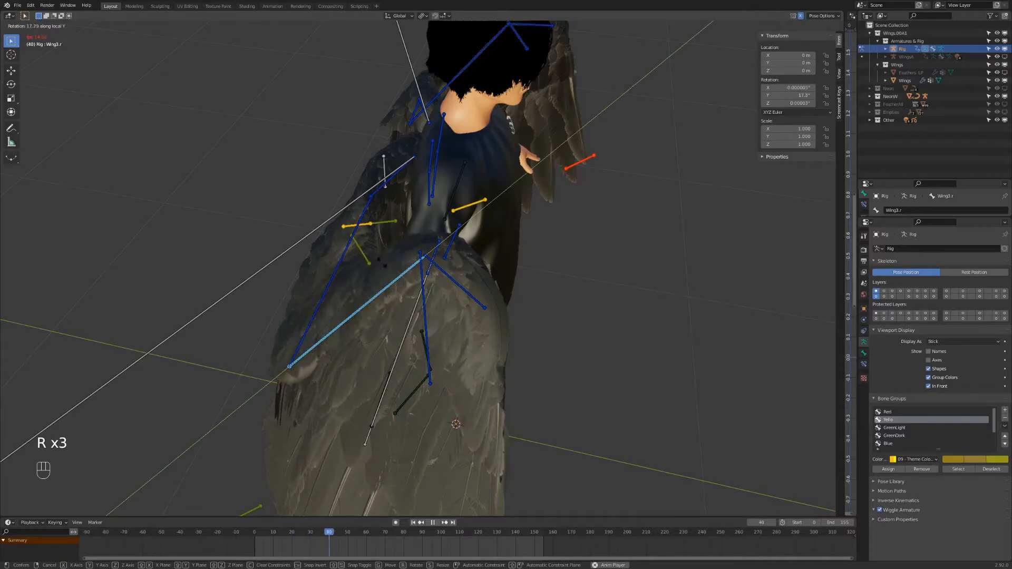
{"action": "left_click", "coordinate": [370, 252]}
{"action": "middle_click_drag", "start_coordinate": [370, 253], "coordinate": [507, 249]}
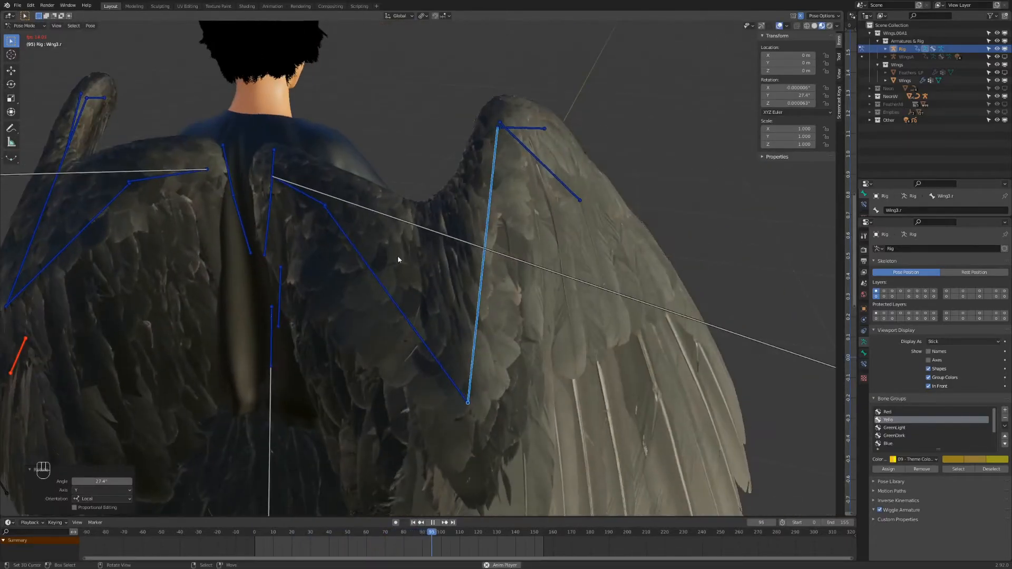
Step: Rotate the Wing2.r bone about its local Y axis to twist the right wing's inner section
{"action": "left_click", "coordinate": [374, 283]}
{"action": "scroll", "coordinate": [374, 283], "scroll_direction": "down", "scroll_amount": 2}
{"action": "key", "text": "r"}
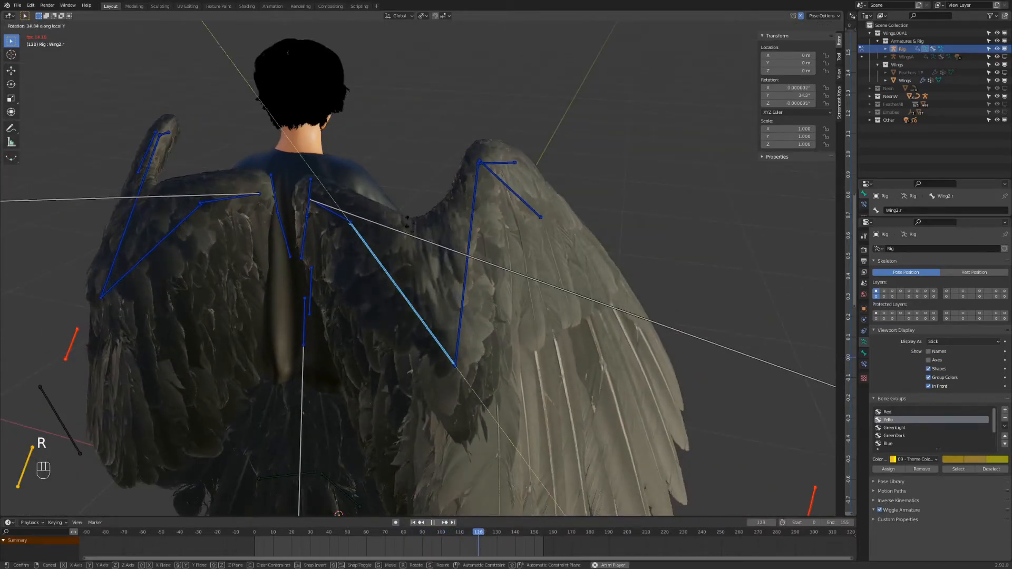
{"action": "left_click", "coordinate": [431, 252]}
Step: Display only bone layer 4 and rotate the right wing's Thumb bones, ending with a trackball rotation of the first thumb bone
{"action": "middle_click_drag", "start_coordinate": [430, 252], "coordinate": [480, 245]}
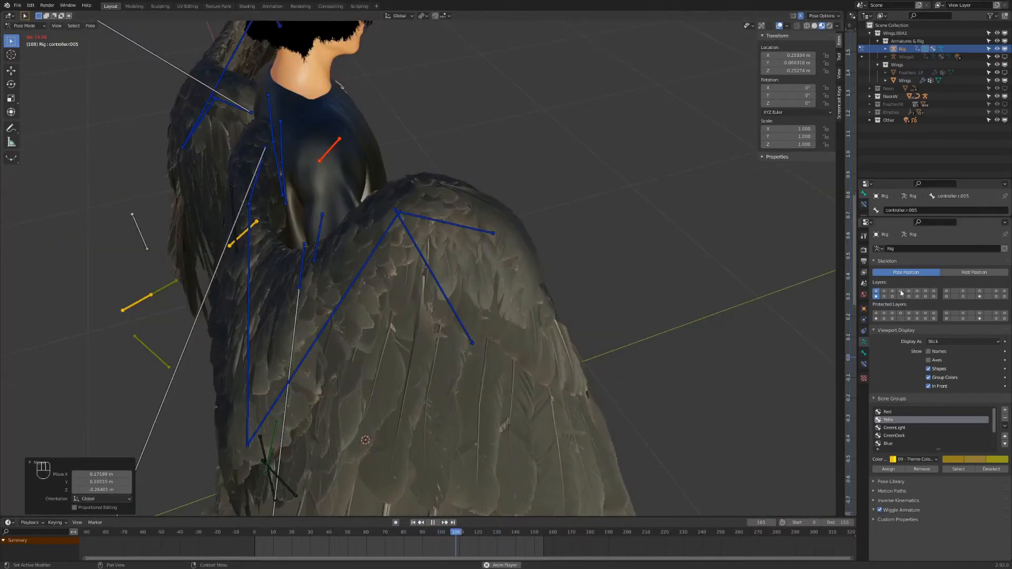
{"action": "left_click", "coordinate": [900, 291]}
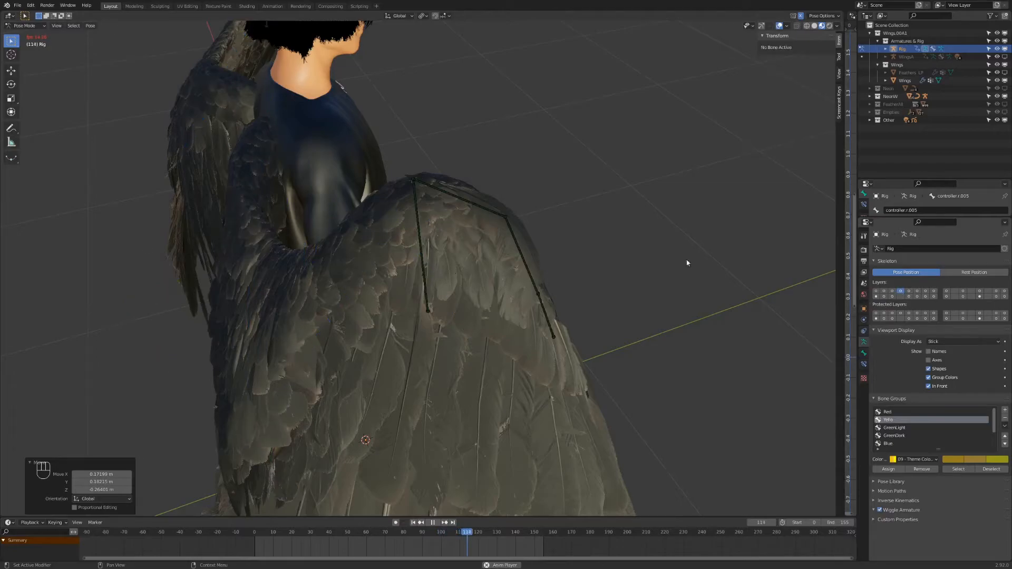
{"action": "left_click", "coordinate": [534, 268]}
{"action": "left_click", "coordinate": [560, 240]}
{"action": "left_click", "coordinate": [487, 211]}
{"action": "key", "text": "r"}
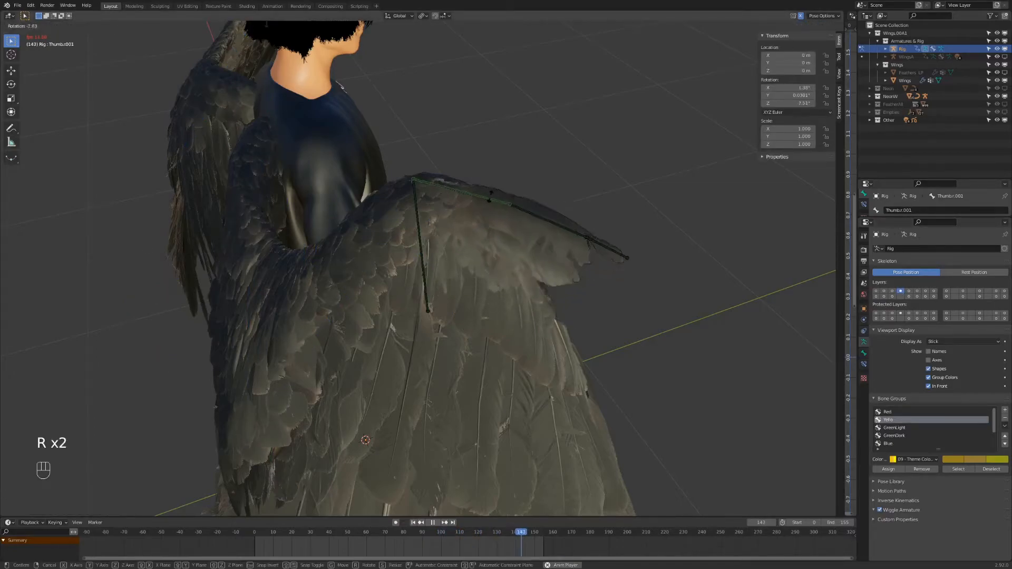
{"action": "left_click", "coordinate": [488, 189]}
{"action": "key", "text": "r"}
{"action": "key", "text": "r"}
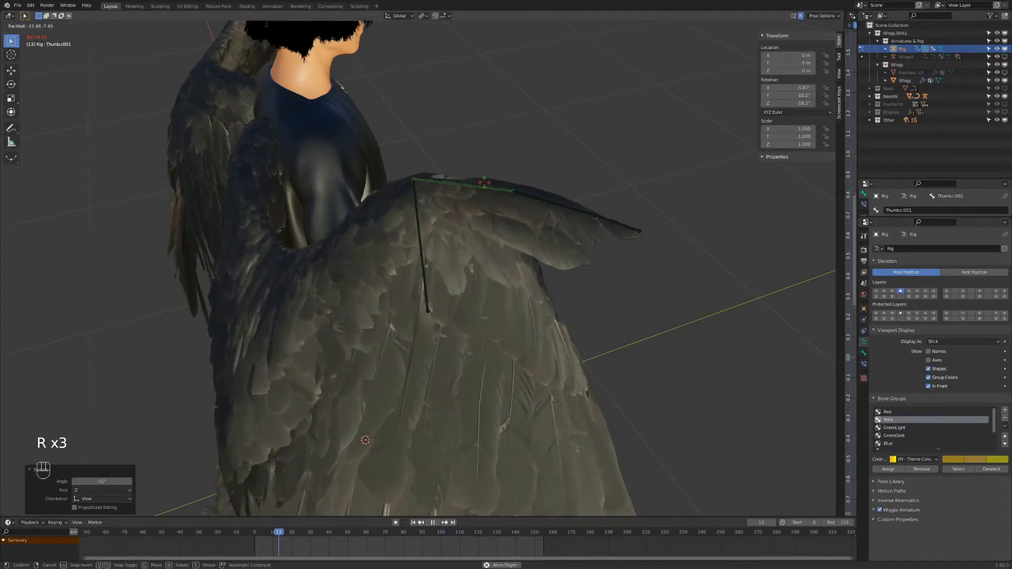
Step: Trackball-rotate and move the WingENDcontrol.r bone to spread the right wing outward
{"action": "middle_click_drag", "start_coordinate": [532, 215], "coordinate": [583, 201]}
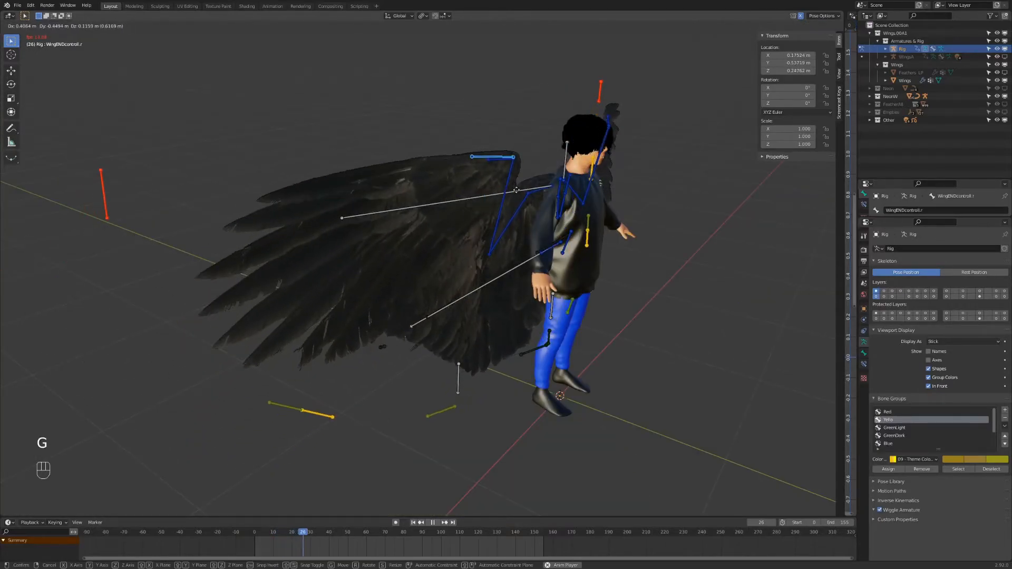
{"action": "key", "text": "r"}
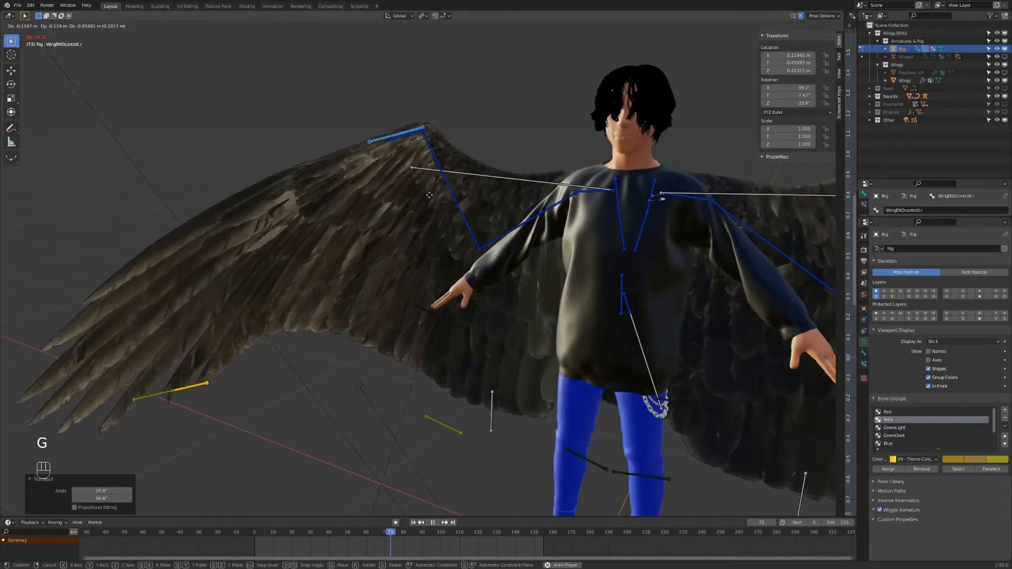
{"action": "key", "text": "g"}
{"action": "left_click", "coordinate": [413, 202]}
Step: Display only bone layers 5 to 8, which hold the feather bones of the wings and tail
{"action": "mouse_move", "coordinate": [371, 333]}
{"action": "middle_mouse_down", "text": "shift"}
{"action": "mouse_move", "coordinate": [402, 348]}
{"action": "mouse_move", "coordinate": [379, 318]}
{"action": "middle_mouse_up", "text": "shift"}
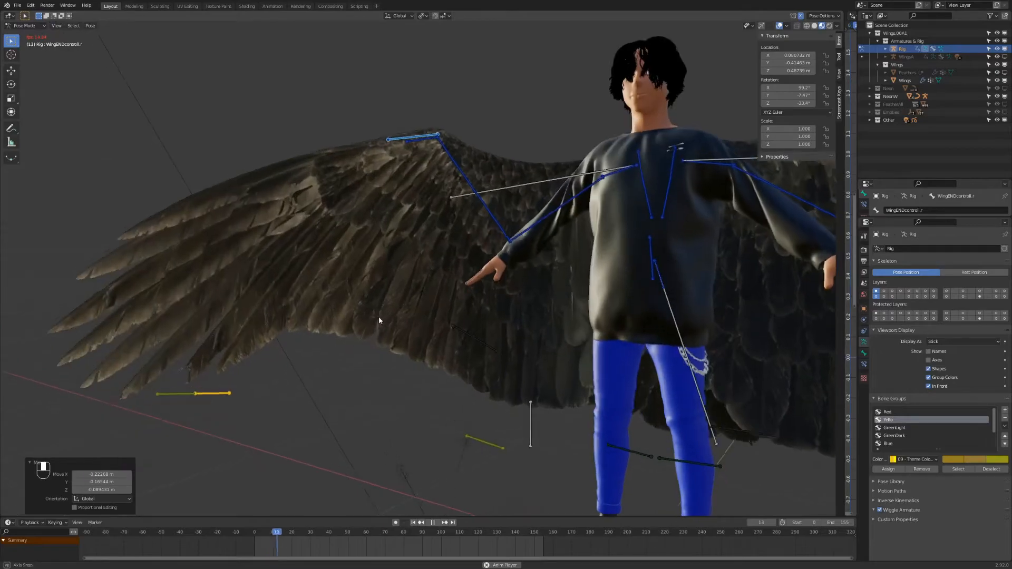
{"action": "scroll", "coordinate": [421, 299], "scroll_direction": "up", "scroll_amount": 1}
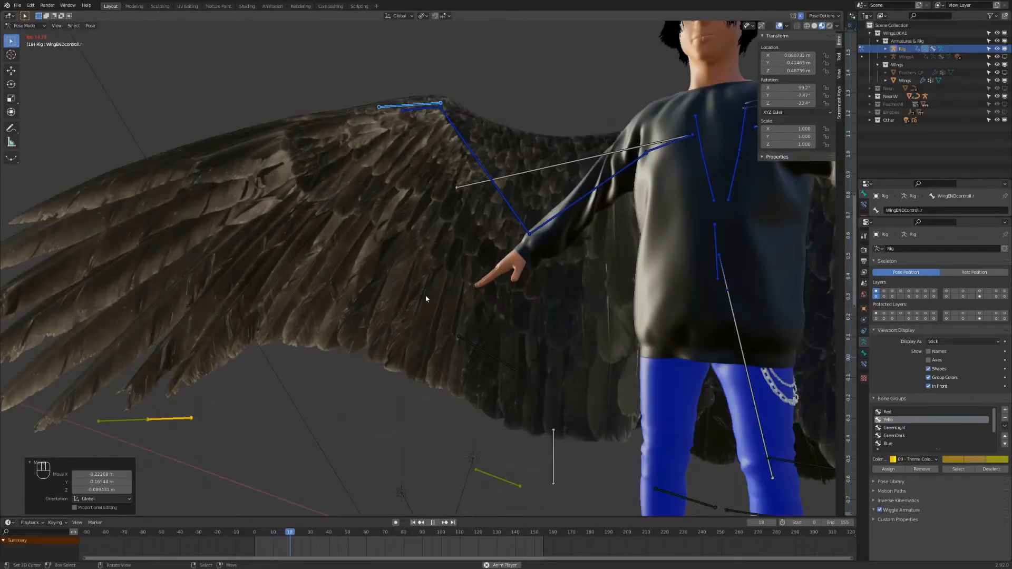
{"action": "scroll", "coordinate": [506, 296], "scroll_direction": "up", "scroll_amount": 3}
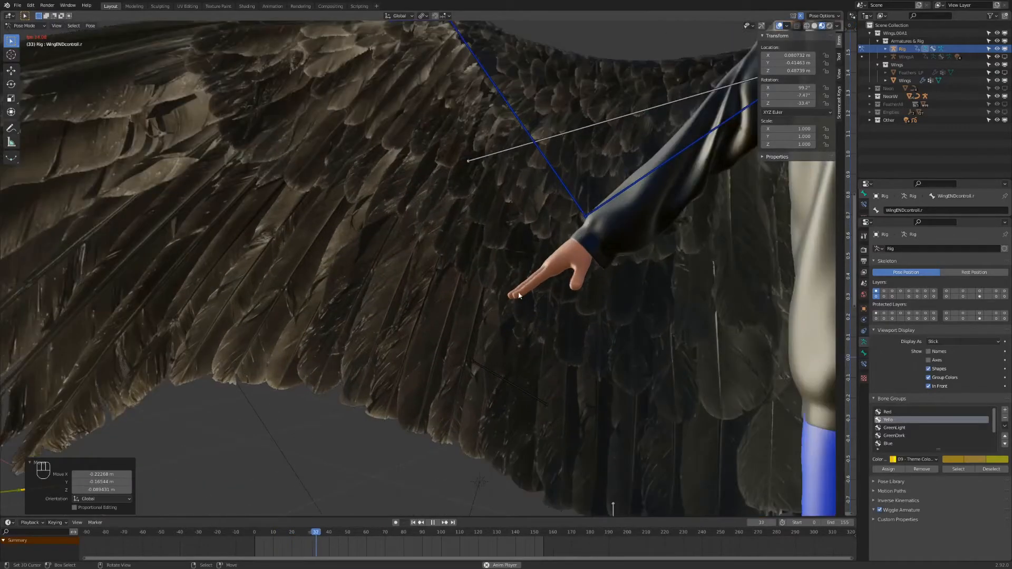
{"action": "left_click", "coordinate": [908, 292]}
{"action": "left_click_drag", "start_coordinate": [917, 293], "coordinate": [939, 293], "text": "shift"}
{"action": "scroll", "coordinate": [633, 295], "scroll_direction": "down", "scroll_amount": 3}
{"action": "middle_click_drag", "start_coordinate": [633, 296], "coordinate": [667, 314]}
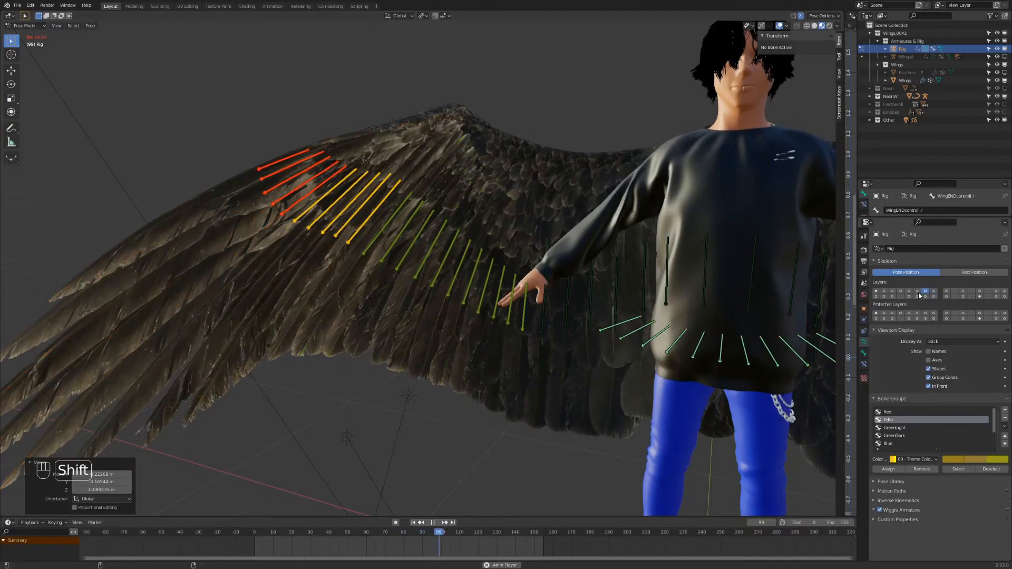
Step: Circle-select several green feather bones in the middle of the right wing and trackball-rotate them
{"action": "key", "text": "alt+a"}
{"action": "key", "text": "c"}
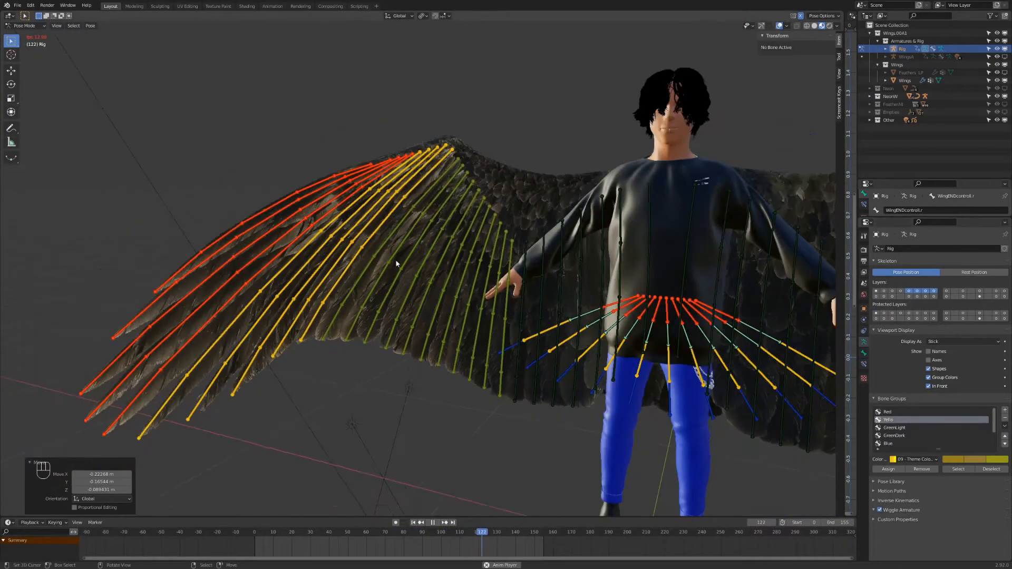
{"action": "left_click_drag", "start_coordinate": [416, 231], "coordinate": [389, 326]}
{"action": "right_click", "coordinate": [391, 326]}
{"action": "scroll", "coordinate": [407, 338], "scroll_direction": "up", "scroll_amount": 4}
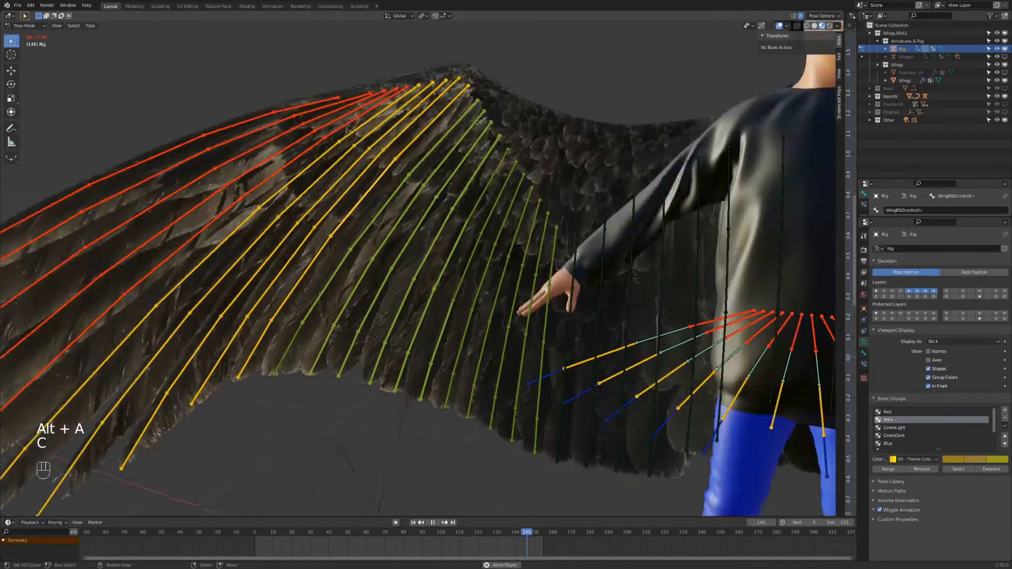
{"action": "key", "text": "r"}
{"action": "key", "text": "r"}
{"action": "left_click", "coordinate": [420, 325]}
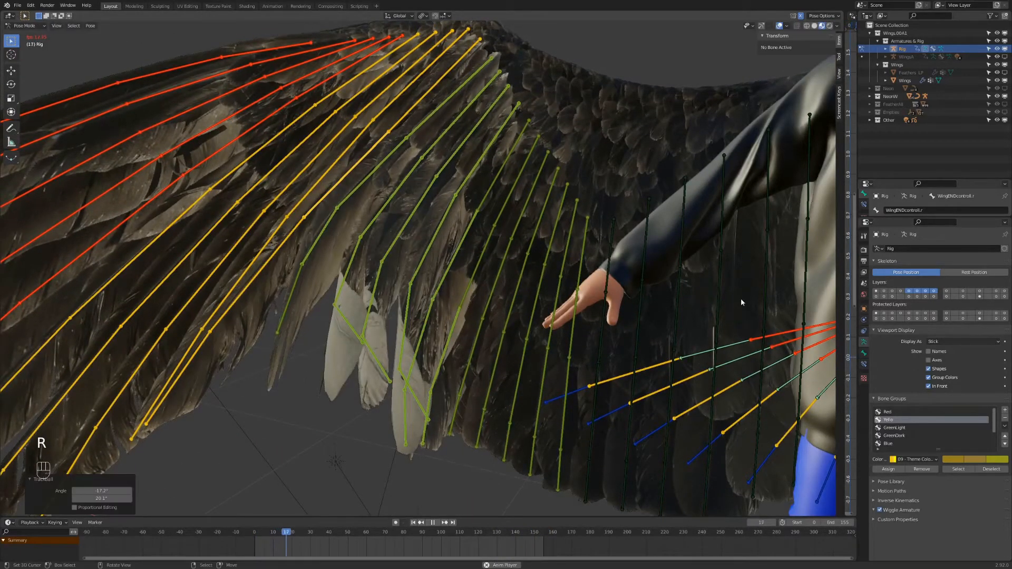
Step: Clear the selected feather bones' rotation and display only the four lower-row bone layers, 21 to 24, holding the feather chains
{"action": "key", "text": "alt+r"}
{"action": "left_click", "coordinate": [910, 297]}
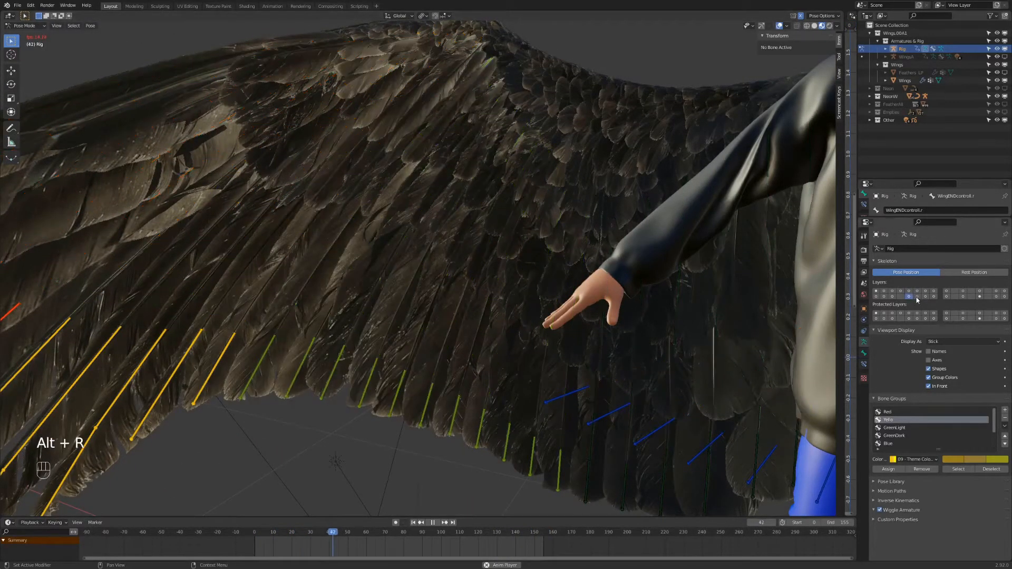
{"action": "left_click", "coordinate": [917, 296], "text": "shift"}
{"action": "left_click", "coordinate": [925, 296], "text": "shift"}
{"action": "left_click", "coordinate": [934, 297], "text": "shift"}
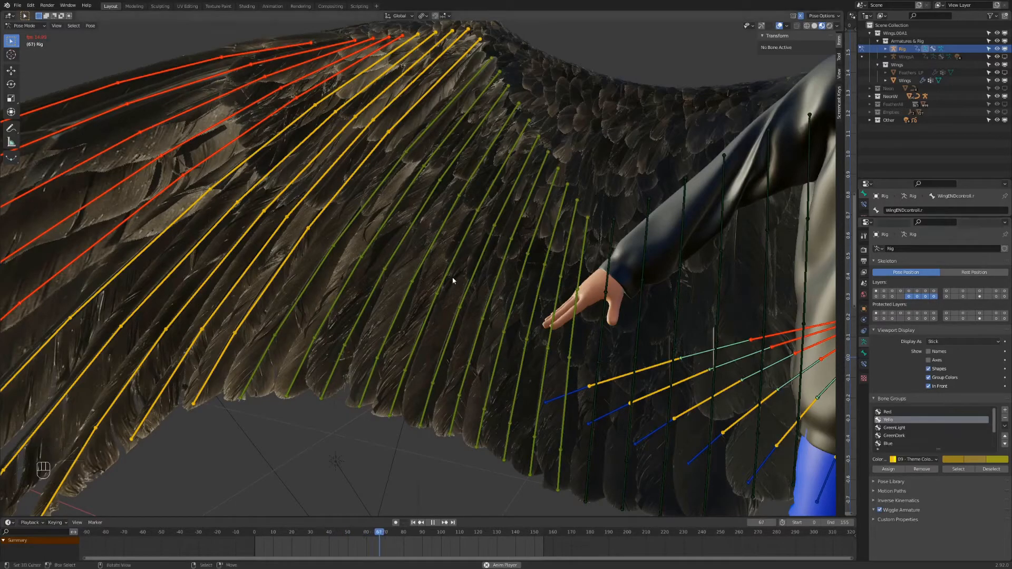
Step: Try rotating the green feather bone LongFeathers.r.101 with a trackball rotation and around its local Y axis
{"action": "scroll", "coordinate": [452, 281], "scroll_direction": "up", "scroll_amount": 2}
{"action": "left_click", "coordinate": [462, 287]}
{"action": "key", "text": "r"}
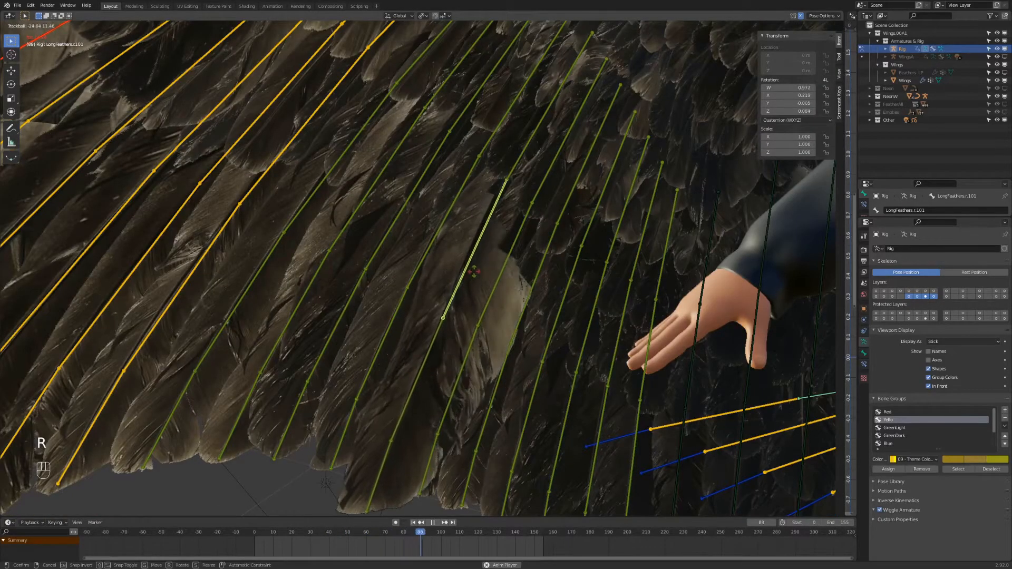
{"action": "key", "text": "r"}
{"action": "key", "text": "y"}
{"action": "key", "text": "y"}
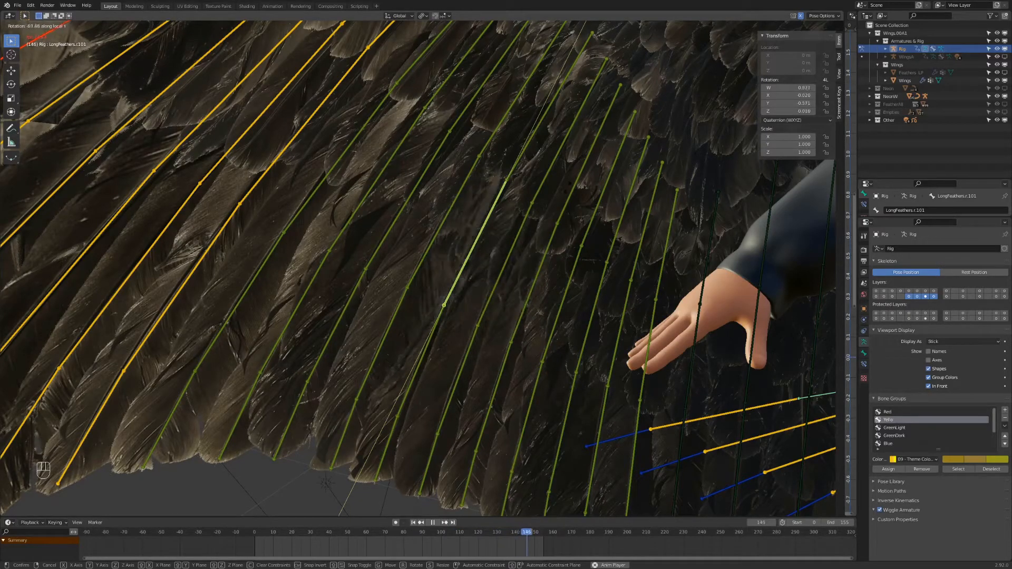
{"action": "key", "text": "Escape"}
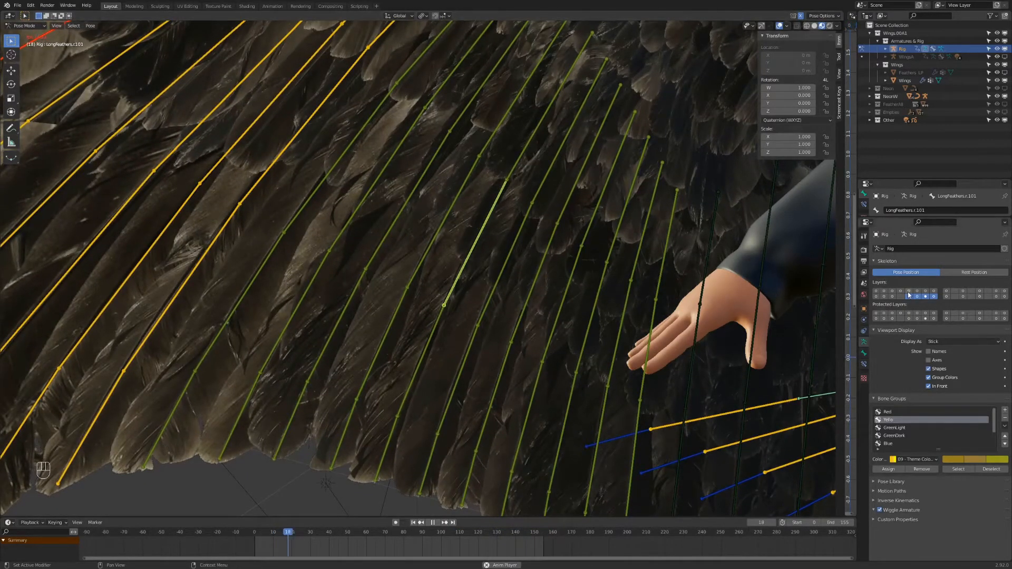
Step: Re-enable the feather bone layers 21 to 24 one by one and try rotating all their bones together
{"action": "left_click", "coordinate": [909, 296], "text": "shift"}
{"action": "left_click", "coordinate": [911, 297]}
{"action": "left_click_drag", "start_coordinate": [918, 297], "coordinate": [932, 297], "text": "shift"}
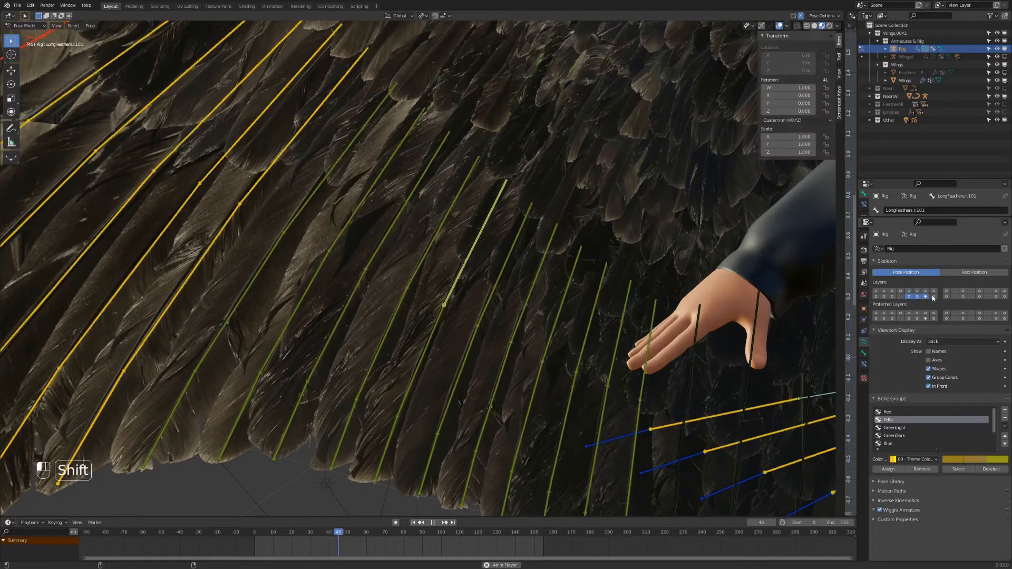
{"action": "scroll", "coordinate": [540, 309], "scroll_direction": "down", "scroll_amount": 7}
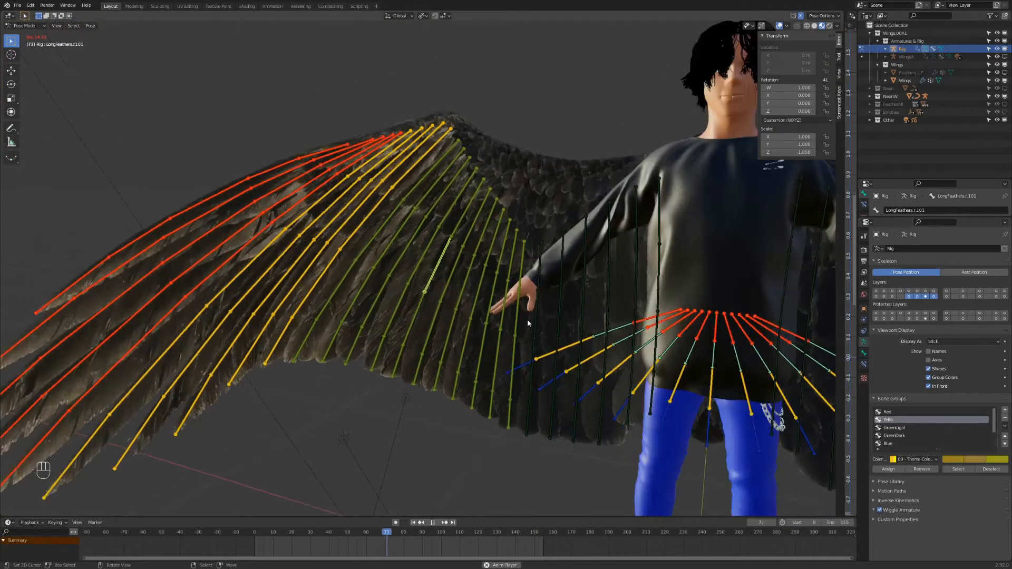
{"action": "key", "text": "a"}
{"action": "key", "text": "r"}
{"action": "key", "text": "r"}
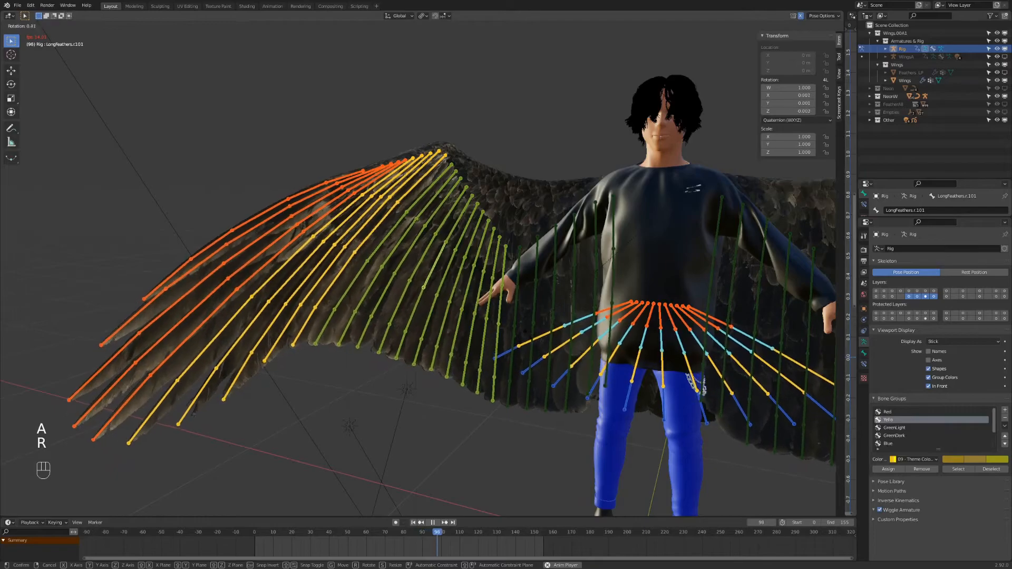
Step: Display only bone layer 25, circle-select two light-green feather chains in the middle of the right wing, and try a trackball rotation
{"action": "left_click", "coordinate": [908, 293], "text": "shift"}
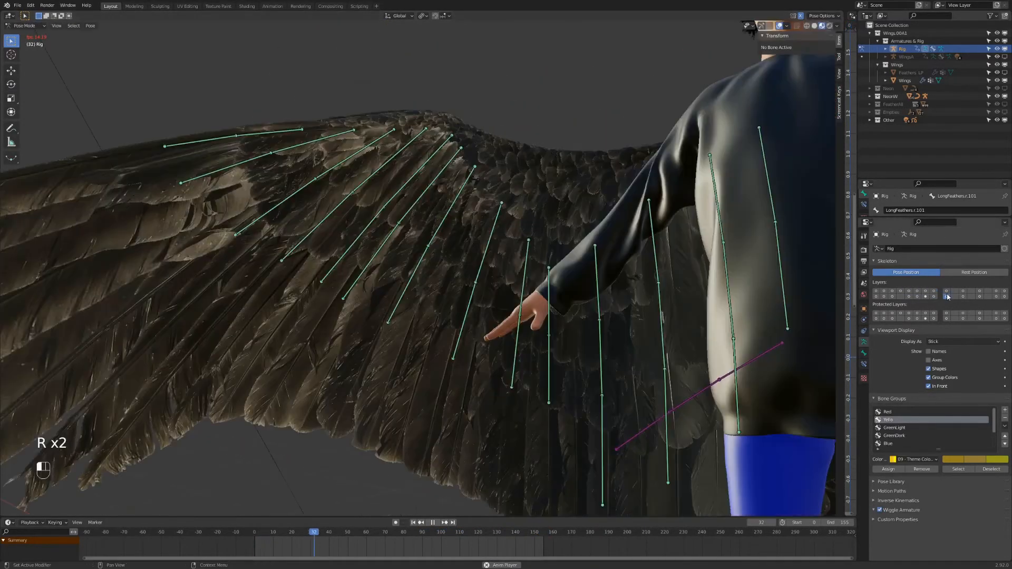
{"action": "key", "text": "alt+a"}
{"action": "key", "text": "c"}
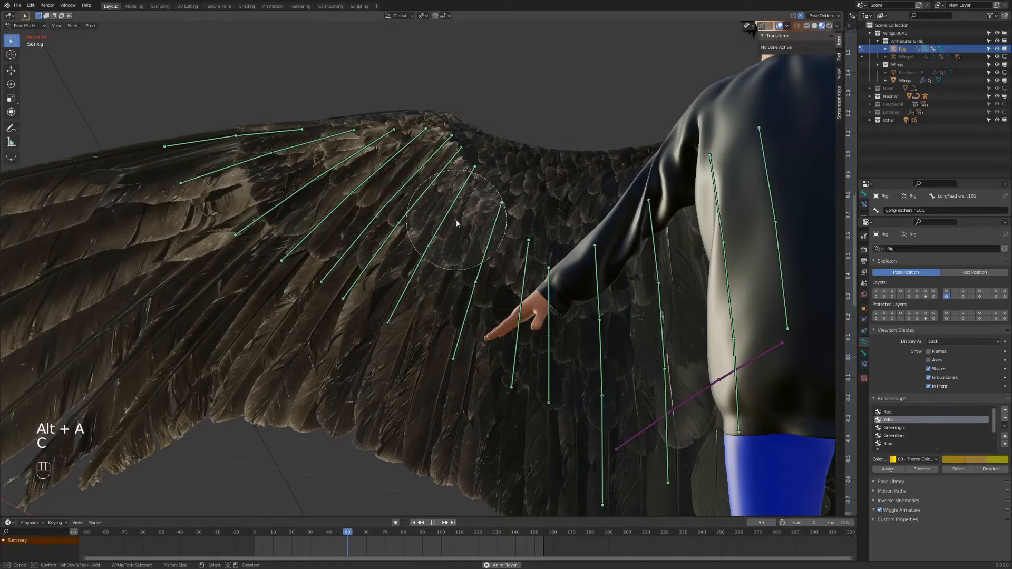
{"action": "scroll", "coordinate": [490, 315], "scroll_direction": "up", "scroll_amount": 4}
{"action": "key", "text": "r"}
{"action": "key", "text": "r"}
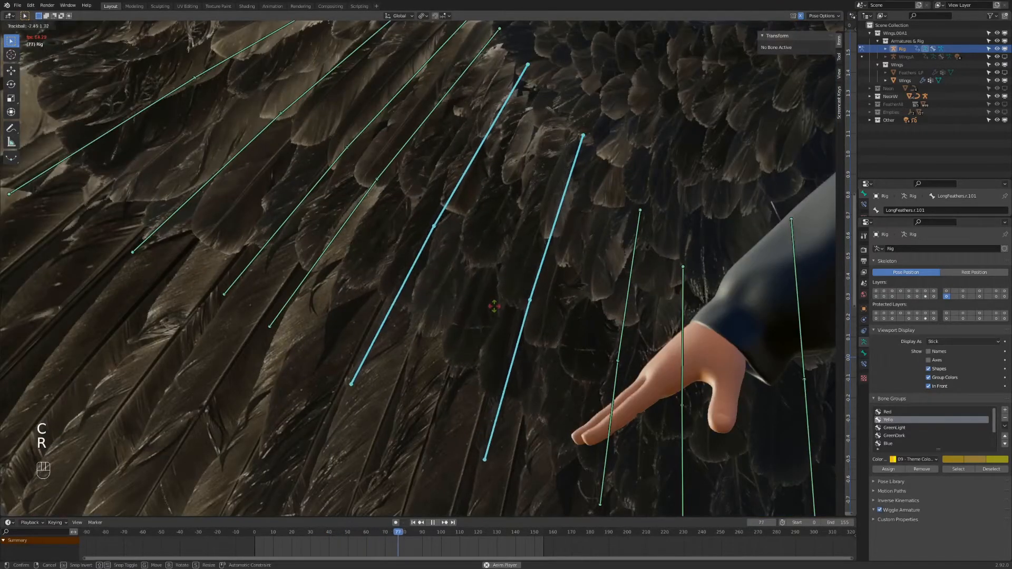
{"action": "right_click", "coordinate": [403, 243]}
Step: Circle-select the neighbouring light-green feather chain toward the right wing's tip and trackball-rotate it about -4°
{"action": "middle_click_drag", "start_coordinate": [403, 243], "coordinate": [476, 284], "text": "shift"}
{"action": "key", "text": "c"}
{"action": "left_click", "coordinate": [470, 204]}
{"action": "right_click", "coordinate": [470, 205]}
{"action": "key", "text": "r"}
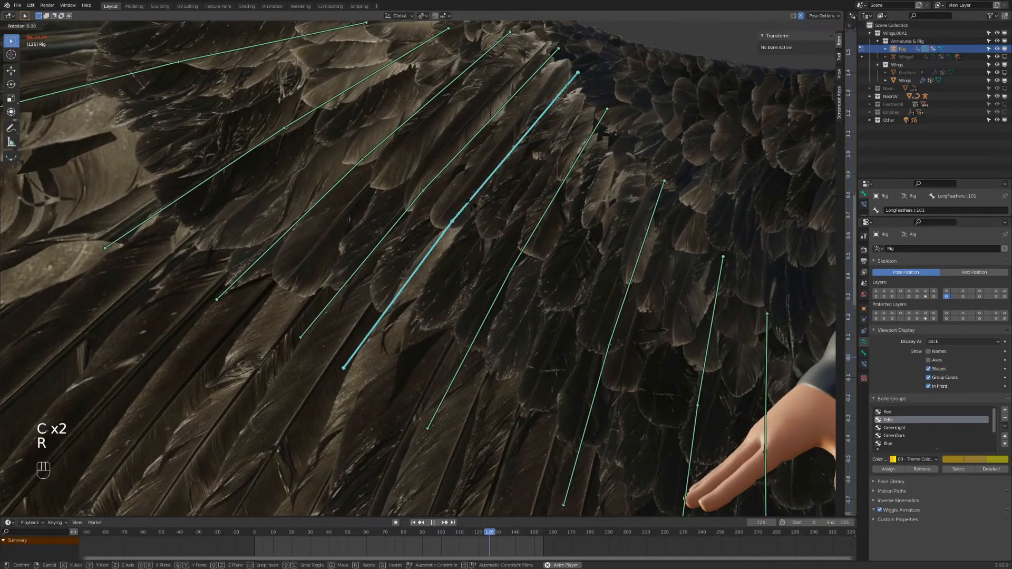
{"action": "left_click", "coordinate": [474, 208]}
Step: Display only bone layer 9 and circle-select two upper back-feather bones on the right wing, seen from behind
{"action": "scroll", "coordinate": [475, 208], "scroll_direction": "down", "scroll_amount": 6}
{"action": "middle_click_drag", "start_coordinate": [474, 208], "coordinate": [644, 256]}
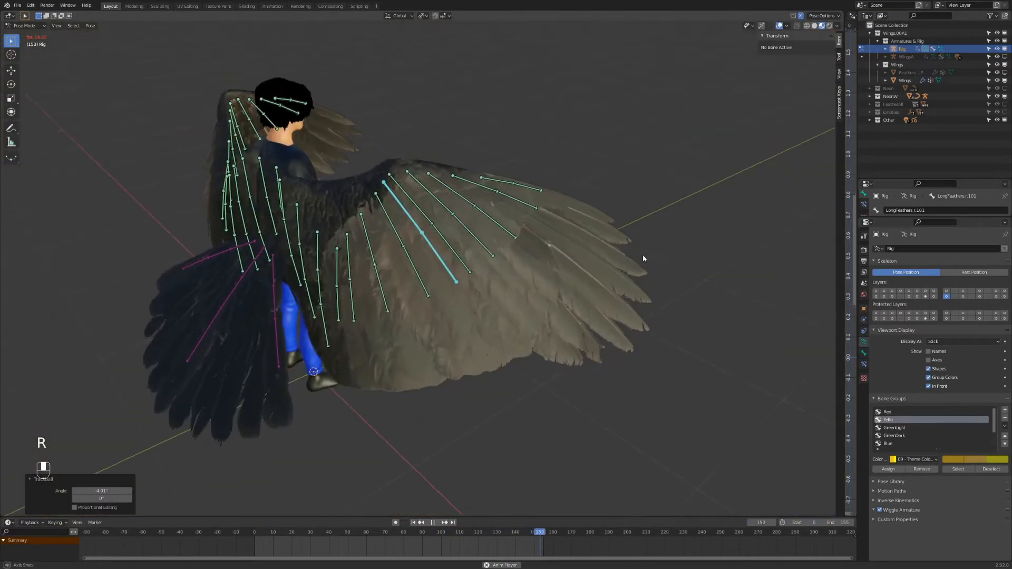
{"action": "scroll", "coordinate": [633, 256], "scroll_direction": "up", "scroll_amount": 3}
{"action": "middle_click_drag", "start_coordinate": [531, 256], "coordinate": [659, 278], "text": "shift"}
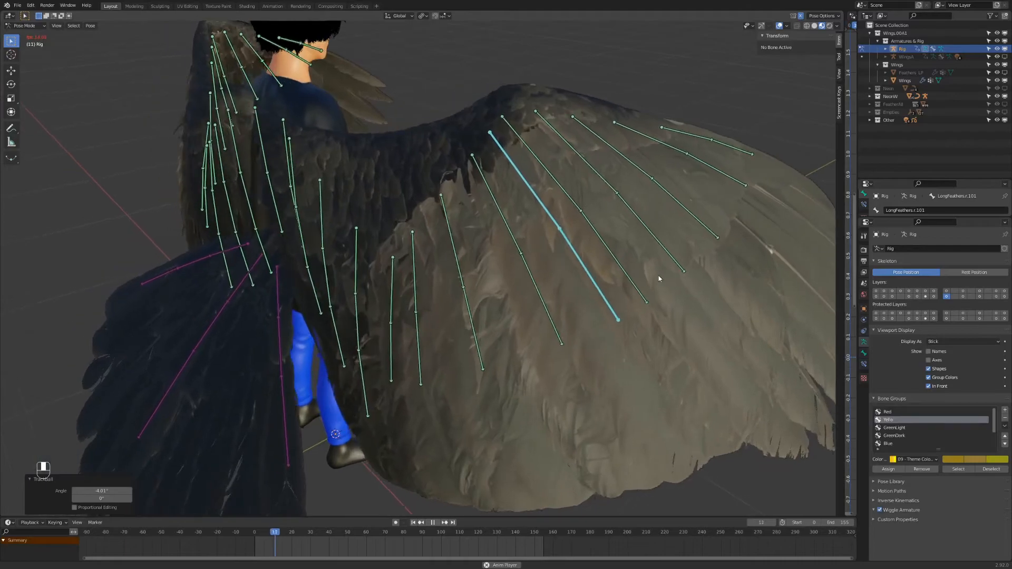
{"action": "left_click", "coordinate": [947, 292]}
{"action": "key", "text": "alt+a"}
{"action": "left_click", "coordinate": [469, 214]}
{"action": "right_click", "coordinate": [489, 207]}
{"action": "middle_click_drag", "start_coordinate": [488, 208], "coordinate": [502, 174]}
{"action": "scroll", "coordinate": [469, 219], "scroll_direction": "up", "scroll_amount": 1}
{"action": "middle_click_drag", "start_coordinate": [468, 223], "coordinate": [432, 195], "text": "shift"}
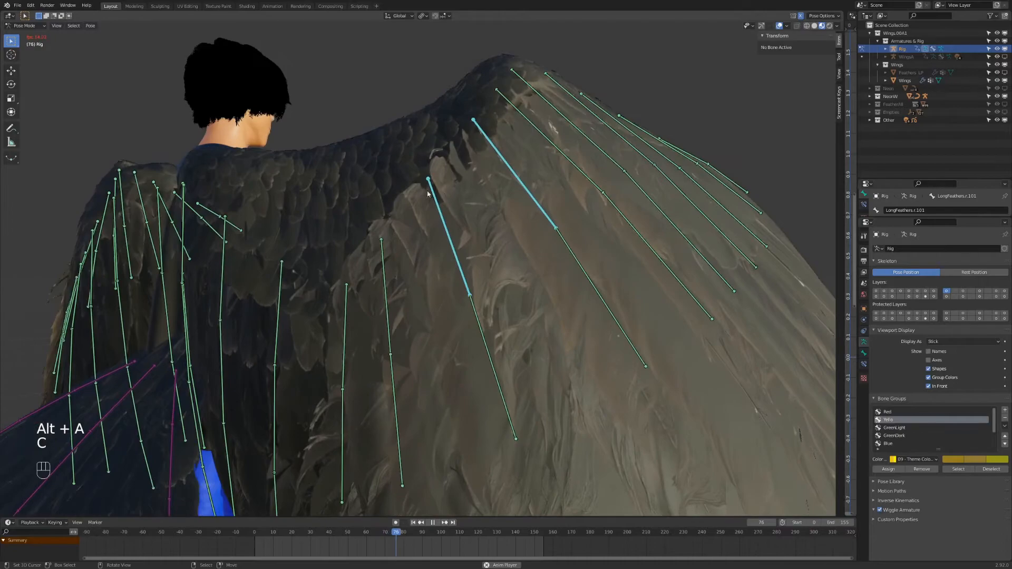
Step: Move and trackball-rotate the upper back-feather bone BackFeathers.r.012, and trackball-rotate the lower bone BackFeathers.r.013
{"action": "left_click", "coordinate": [436, 198]}
{"action": "key", "text": "g"}
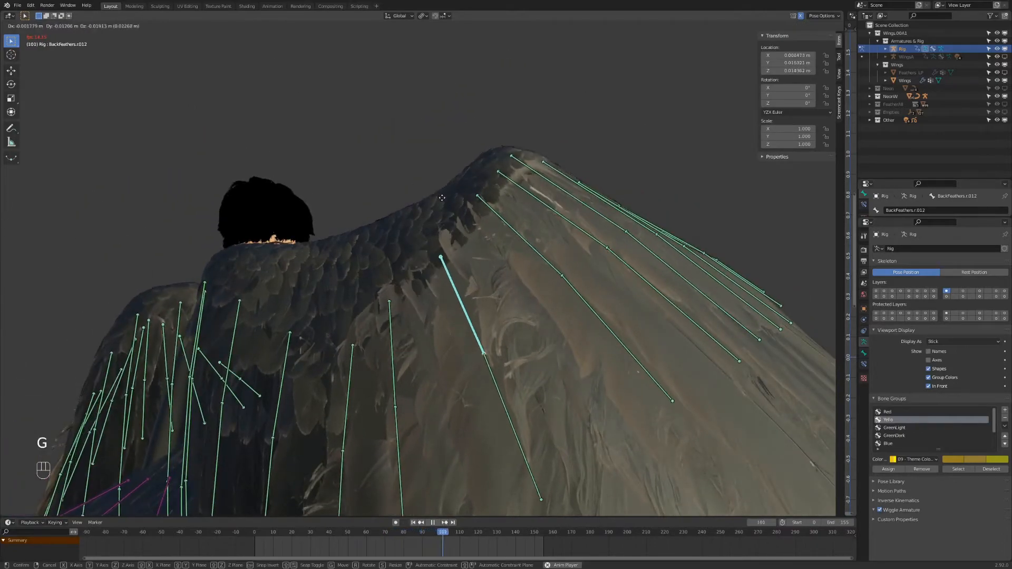
{"action": "left_click", "coordinate": [442, 197]}
{"action": "key", "text": "r"}
{"action": "key", "text": "r"}
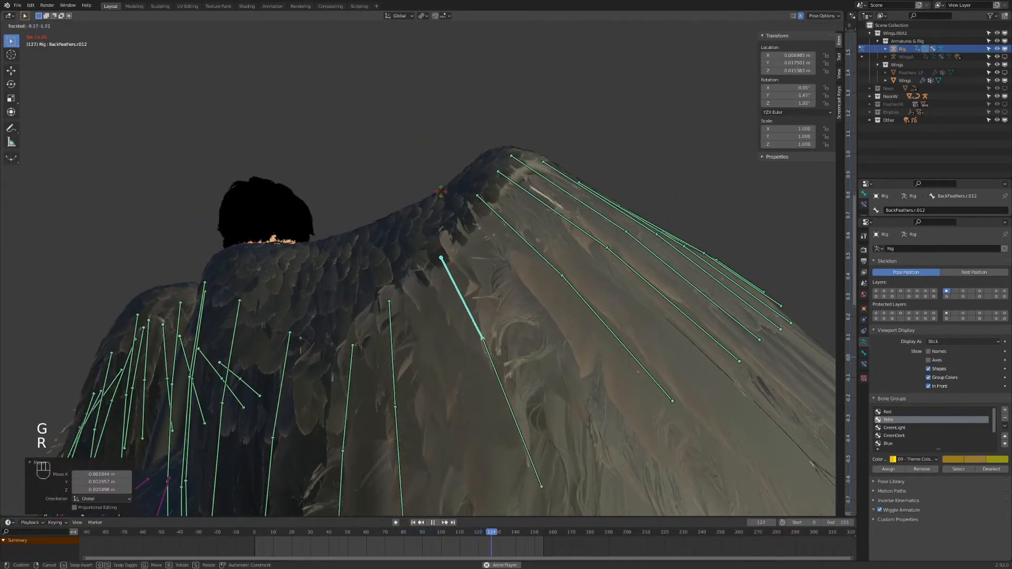
{"action": "left_click", "coordinate": [441, 192]}
{"action": "left_click", "coordinate": [525, 351]}
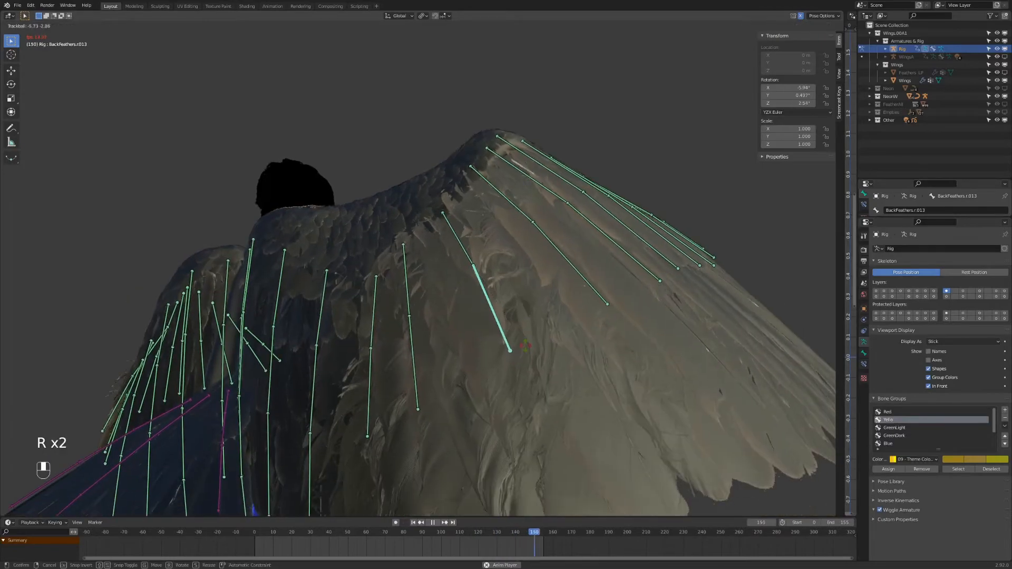
Step: Display bone layer 1 as well, rotate the Wing3.r bone around its local Y axis, and try moving it
{"action": "left_click", "coordinate": [876, 293], "text": "shift"}
{"action": "left_click", "coordinate": [529, 296]}
{"action": "key", "text": "r"}
{"action": "key", "text": "y"}
{"action": "key", "text": "y"}
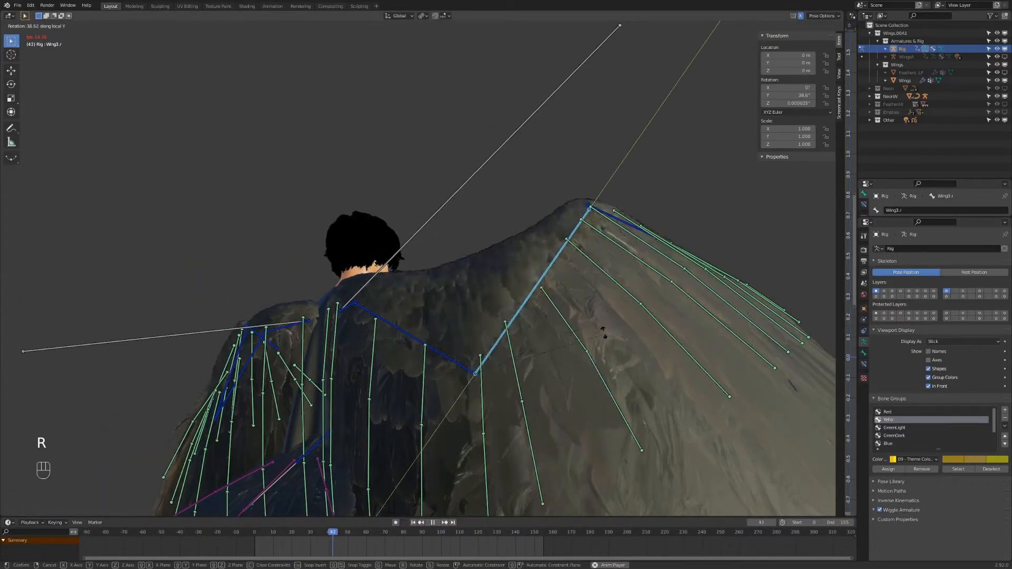
{"action": "left_click", "coordinate": [580, 226]}
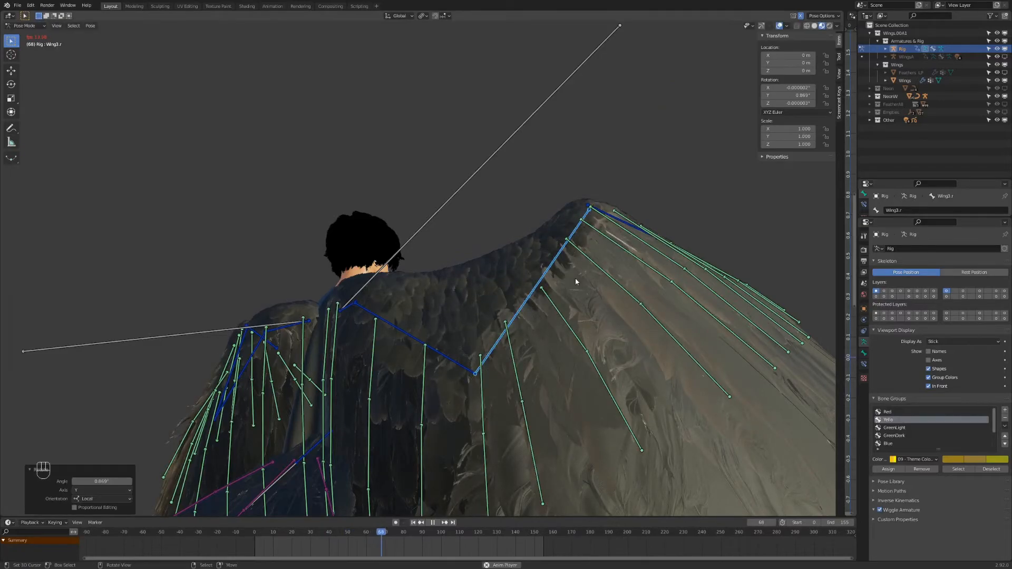
{"action": "key", "text": "g"}
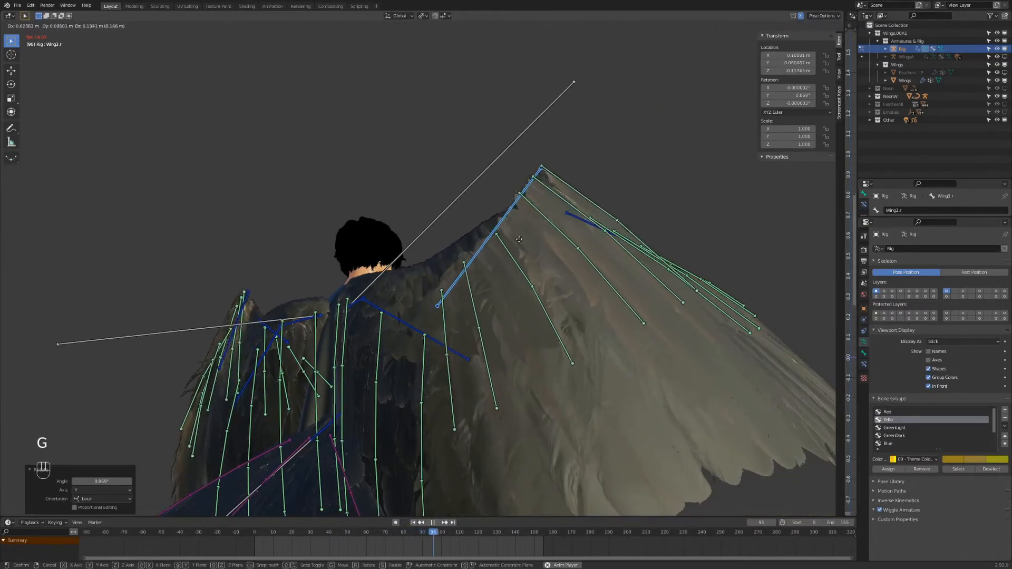
{"action": "left_click", "coordinate": [554, 350]}
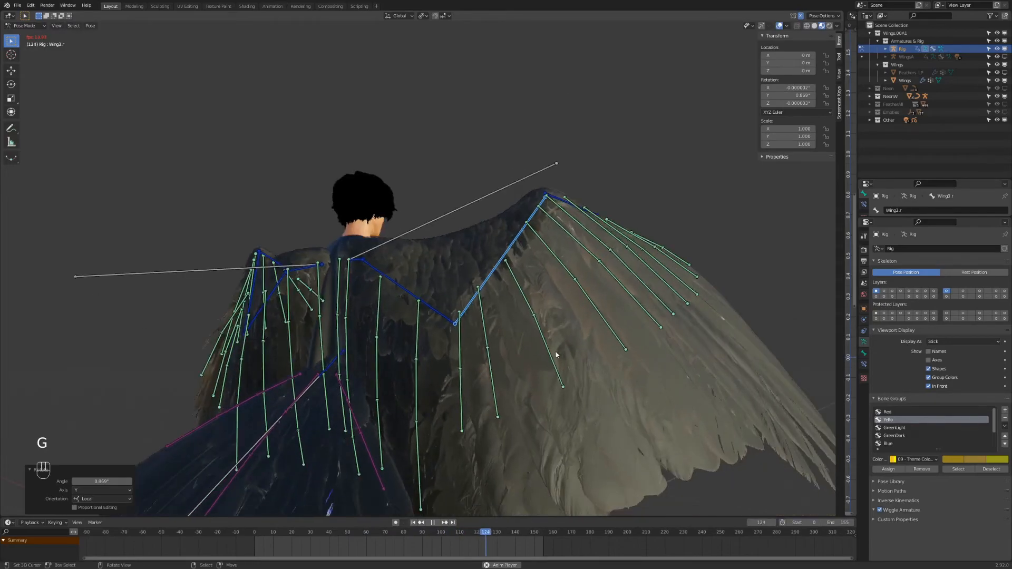
Step: Select all visible bones and clear their location and rotation
{"action": "key", "text": "a"}
{"action": "key", "text": "alt+g"}
{"action": "key", "text": "alt+r"}
Step: Select only the purple tail bone ShortTail.r.003 and try a trackball rotation on it
{"action": "scroll", "coordinate": [506, 349], "scroll_direction": "down", "scroll_amount": 4}
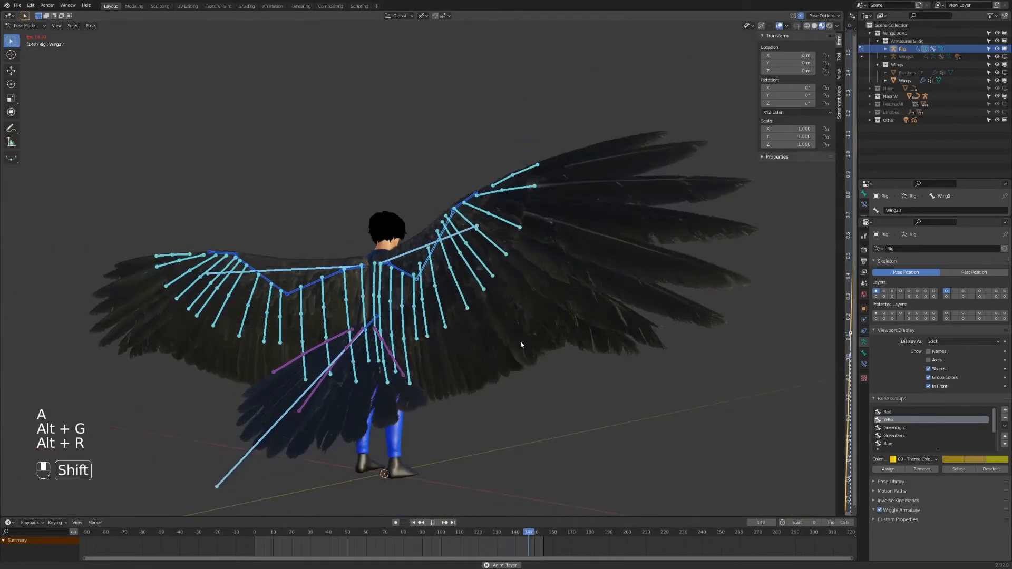
{"action": "middle_click_drag", "start_coordinate": [510, 345], "coordinate": [585, 332], "text": "shift"}
{"action": "scroll", "coordinate": [569, 317], "scroll_direction": "up", "scroll_amount": 4}
{"action": "middle_click_drag", "start_coordinate": [553, 300], "coordinate": [592, 282]}
{"action": "scroll", "coordinate": [414, 324], "scroll_direction": "up", "scroll_amount": 6}
{"action": "key", "text": "alt+a"}
{"action": "left_click", "coordinate": [451, 268]}
{"action": "key", "text": "r"}
{"action": "key", "text": "r"}
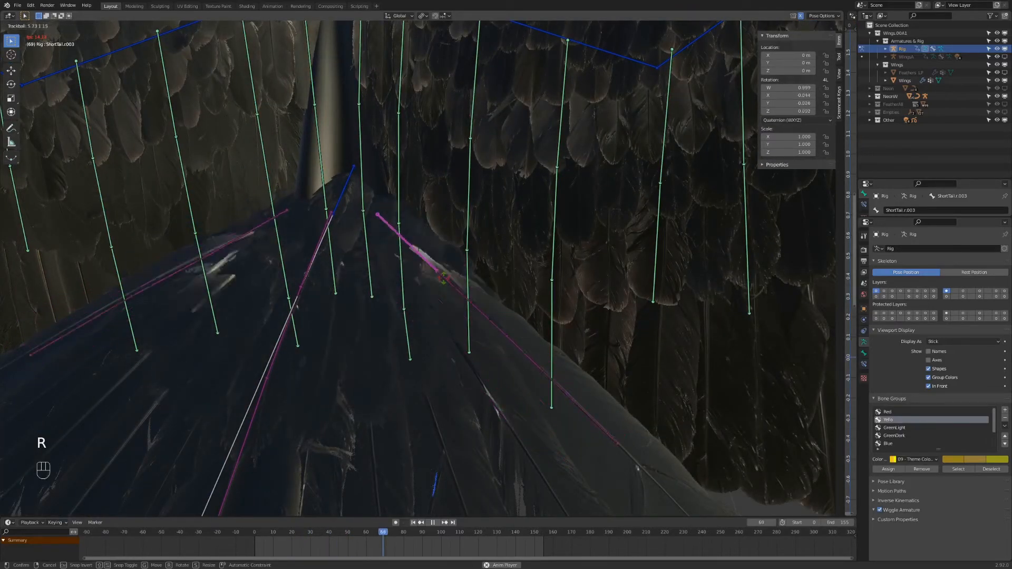
{"action": "right_click", "coordinate": [439, 284]}
Step: Select all visible wing and tail bones and clear their rotation
{"action": "scroll", "coordinate": [441, 285], "scroll_direction": "down", "scroll_amount": 1}
{"action": "key", "text": "a"}
{"action": "key", "text": "alt+r"}
{"action": "scroll", "coordinate": [441, 287], "scroll_direction": "down", "scroll_amount": 7}
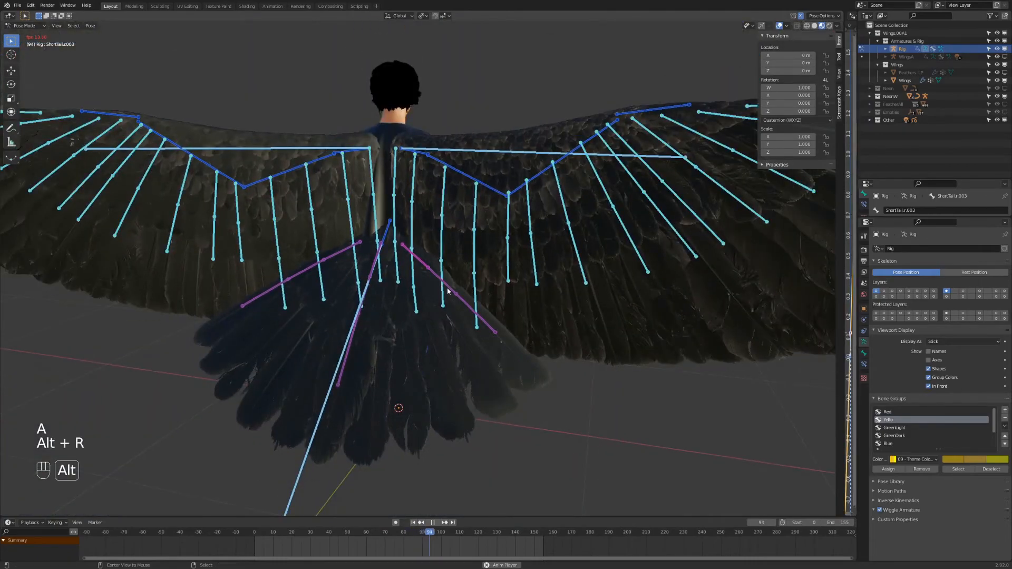
Step: Display only bone layer 19, which holds the coloured button controllers, and frame those beside the right wing
{"action": "left_click", "coordinate": [892, 296]}
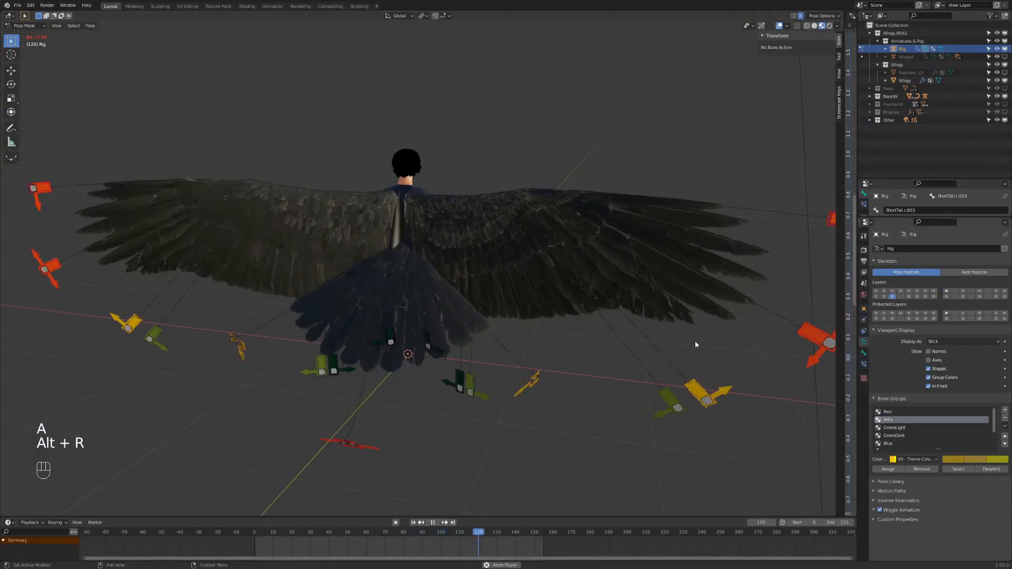
{"action": "scroll", "coordinate": [701, 328], "scroll_direction": "up", "scroll_amount": 3}
{"action": "middle_click_drag", "start_coordinate": [533, 315], "coordinate": [338, 279], "text": "shift"}
{"action": "middle_click_drag", "start_coordinate": [337, 279], "coordinate": [438, 310]}
{"action": "scroll", "coordinate": [438, 310], "scroll_direction": "up", "scroll_amount": 3}
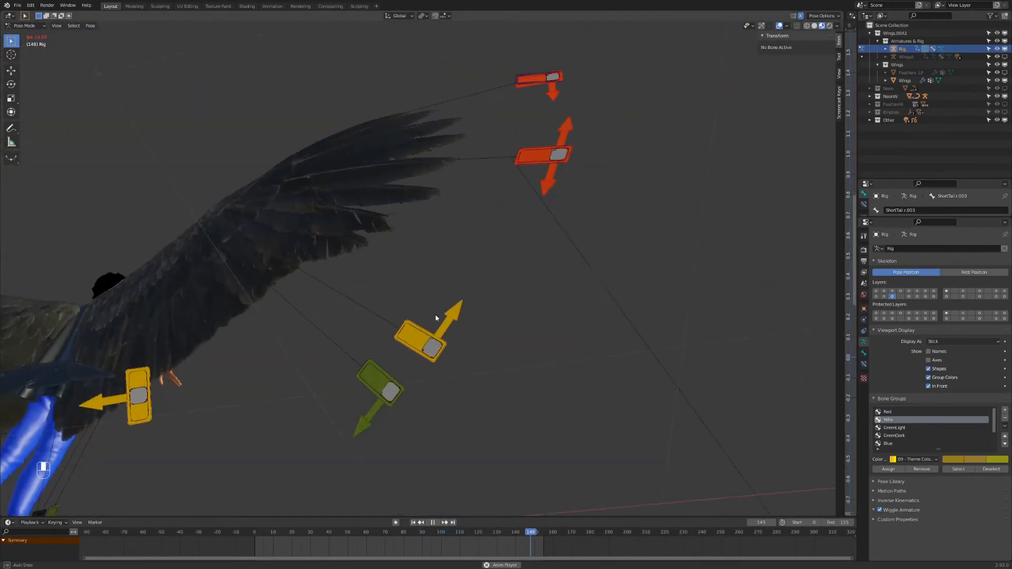
Step: Slide the right wing's yellow button controller along its track and try moving another button controller
{"action": "left_click", "coordinate": [431, 342]}
{"action": "mouse_move", "coordinate": [466, 349]}
{"action": "middle_mouse_down", "text": "shift"}
{"action": "mouse_move", "coordinate": [500, 338]}
{"action": "mouse_move", "coordinate": [476, 337]}
{"action": "middle_mouse_up", "text": "shift"}
{"action": "scroll", "coordinate": [501, 337], "scroll_direction": "up", "scroll_amount": 3}
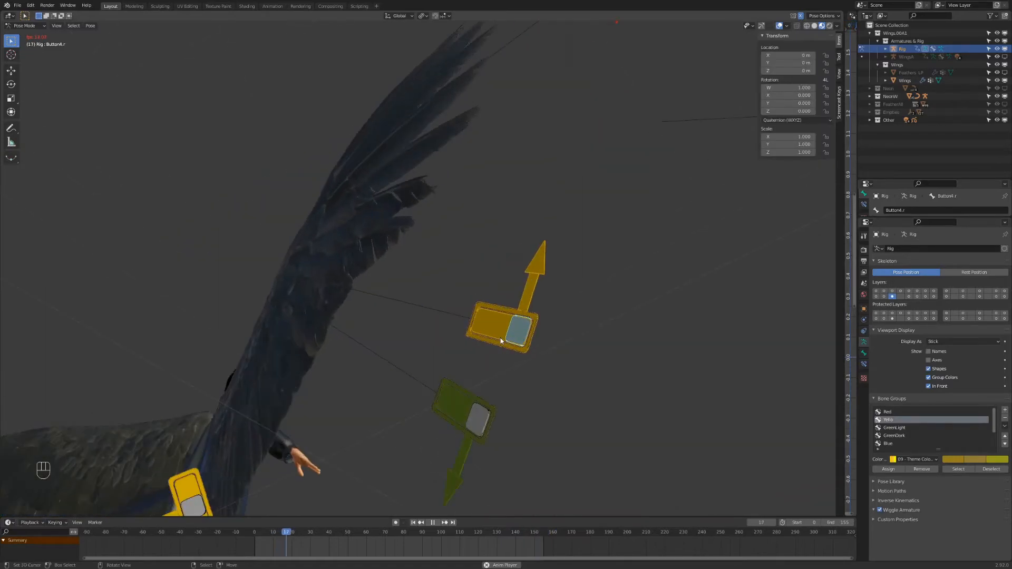
{"action": "key", "text": "g"}
{"action": "left_click", "coordinate": [302, 324]}
{"action": "middle_click_drag", "start_coordinate": [301, 325], "coordinate": [273, 327]}
{"action": "key", "text": "g"}
{"action": "right_click", "coordinate": [213, 414]}
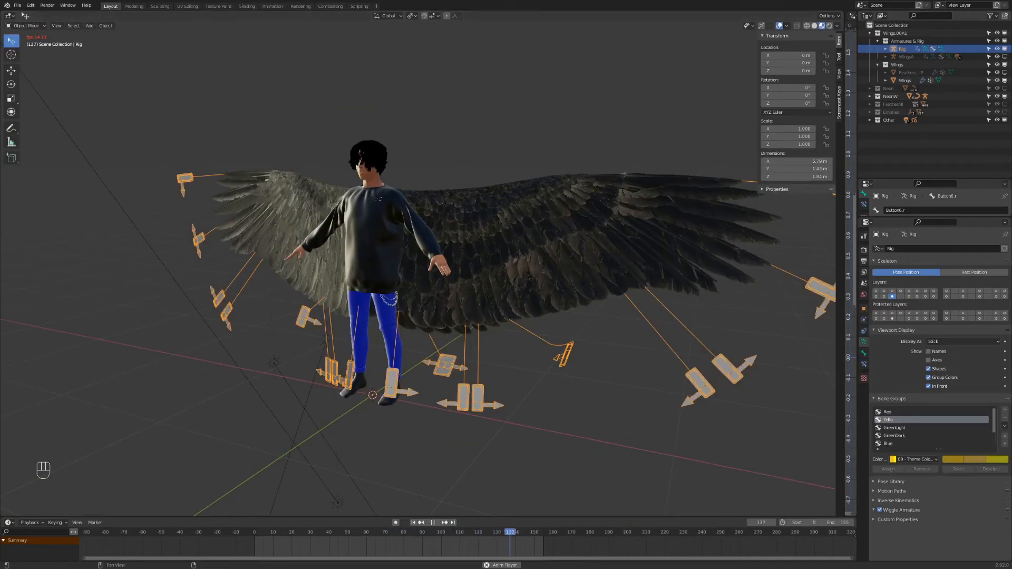
Step: Disable the Wings mesh in the viewport and enable the Feathers LP object in its place to inspect it
{"action": "left_click", "coordinate": [1004, 80]}
{"action": "left_click", "coordinate": [1005, 72]}
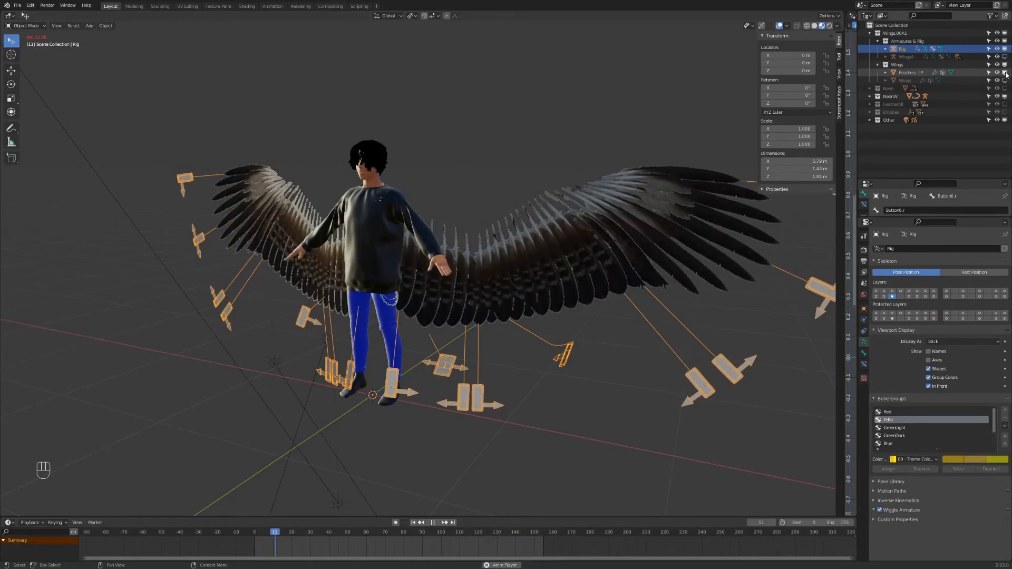
{"action": "middle_click_drag", "start_coordinate": [545, 226], "coordinate": [552, 250]}
{"action": "scroll", "coordinate": [561, 231], "scroll_direction": "down", "scroll_amount": 2}
{"action": "scroll", "coordinate": [527, 236], "scroll_direction": "up", "scroll_amount": 4}
{"action": "scroll", "coordinate": [527, 236], "scroll_direction": "down", "scroll_amount": 2}
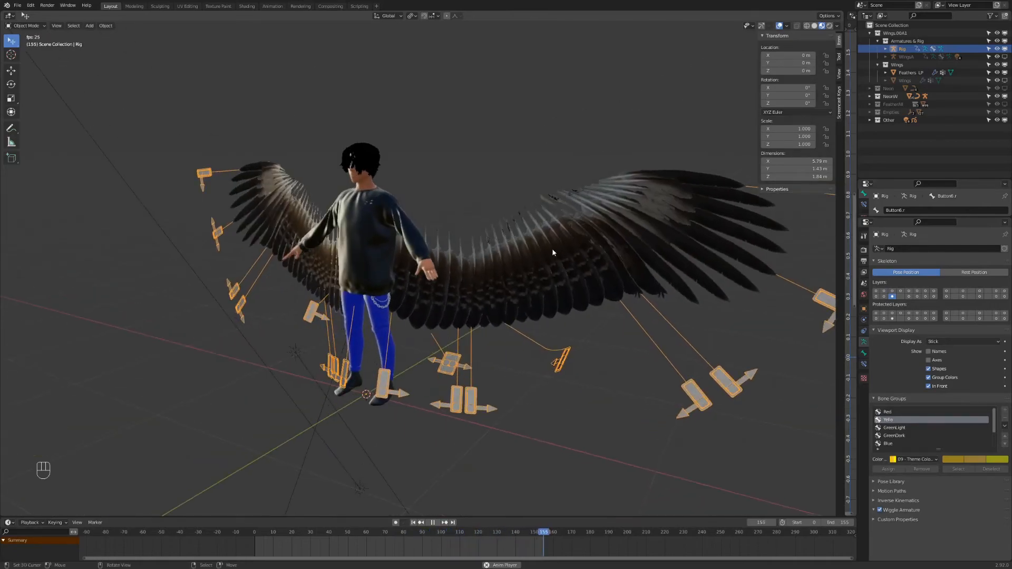
Step: Put the WingsA armature into Pose Mode, select the green feather bone LongFeathers.l.097, and open its bone properties
{"action": "scroll", "coordinate": [570, 253], "scroll_direction": "down", "scroll_amount": 2}
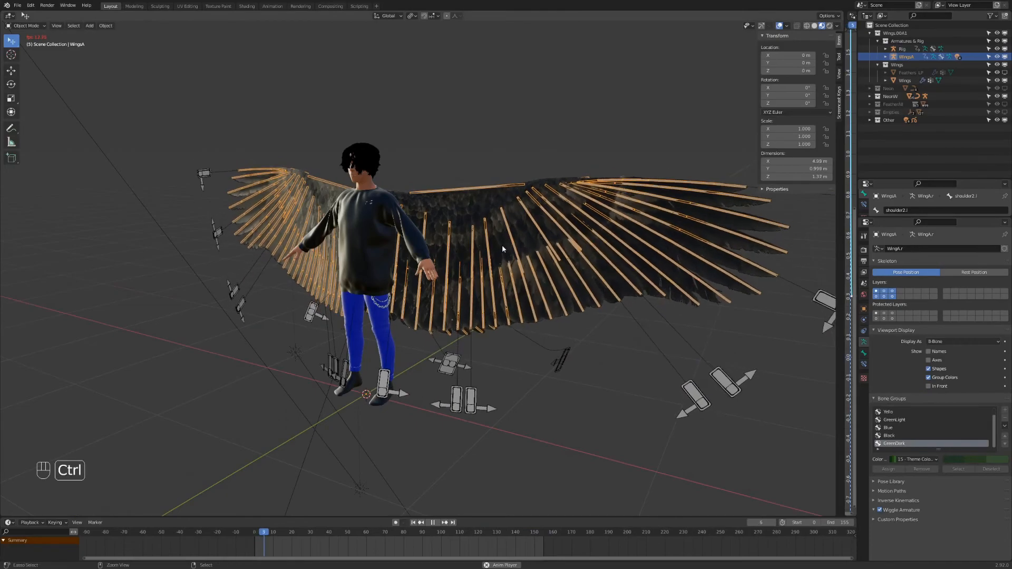
{"action": "scroll", "coordinate": [503, 246], "scroll_direction": "up", "scroll_amount": 3}
{"action": "key", "text": "ctrl+Tab"}
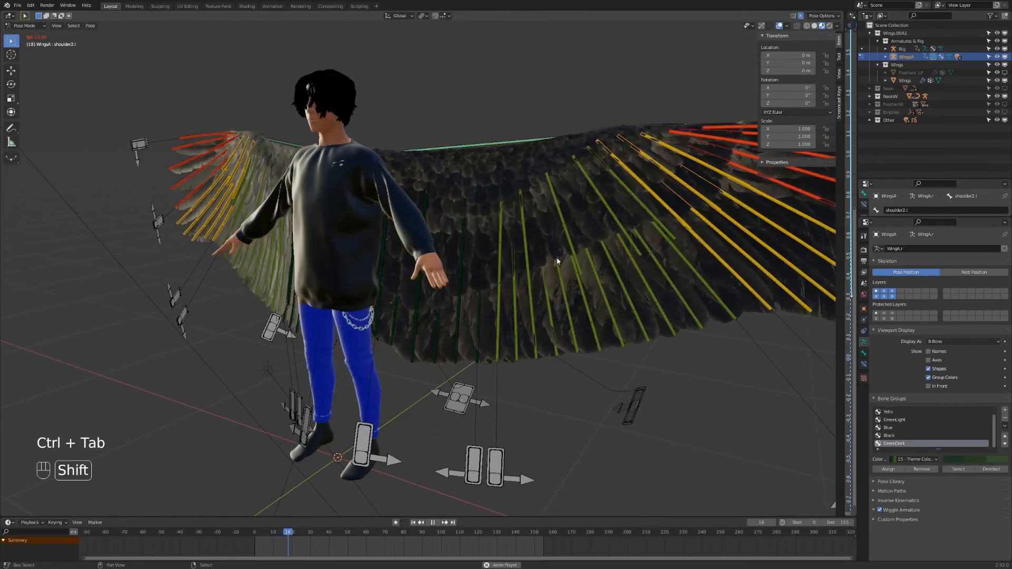
{"action": "scroll", "coordinate": [527, 263], "scroll_direction": "up", "scroll_amount": 2}
{"action": "left_click", "coordinate": [463, 274]}
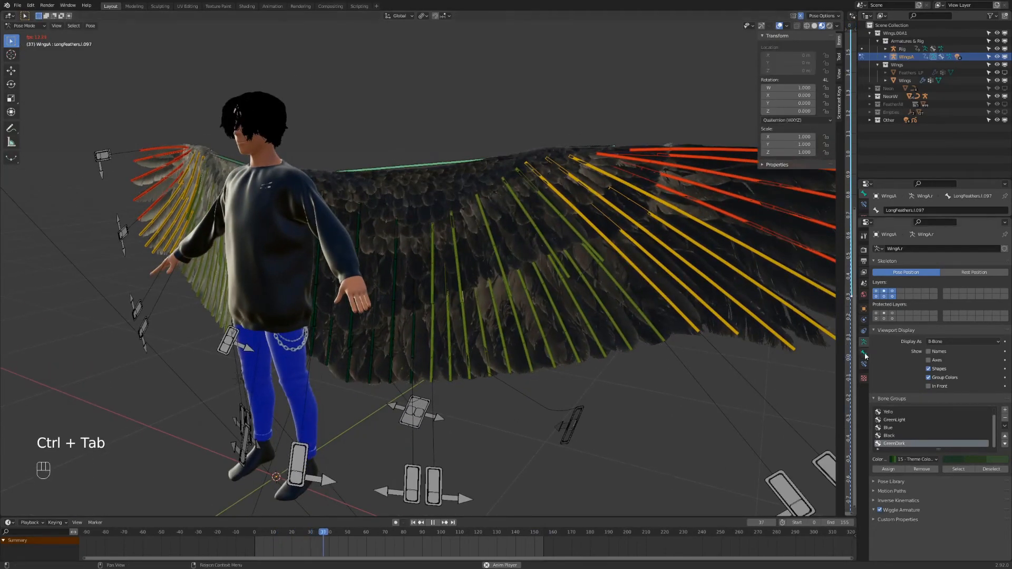
{"action": "left_click", "coordinate": [864, 353]}
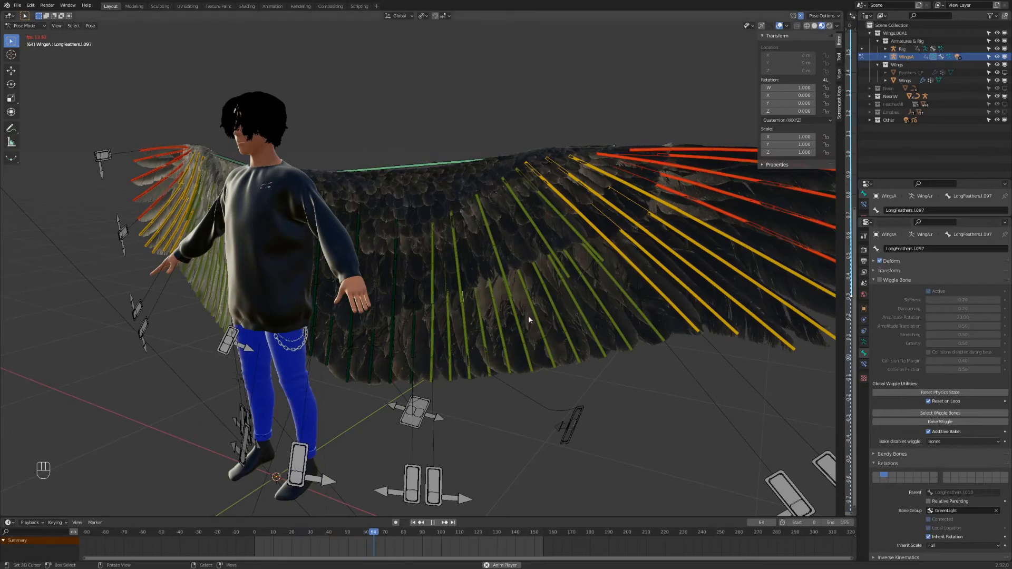
Step: Select all feather bones of the WingsA armature, and return the armature to Object Mode with nothing selected
{"action": "scroll", "coordinate": [536, 314], "scroll_direction": "down", "scroll_amount": 2}
{"action": "key", "text": "a"}
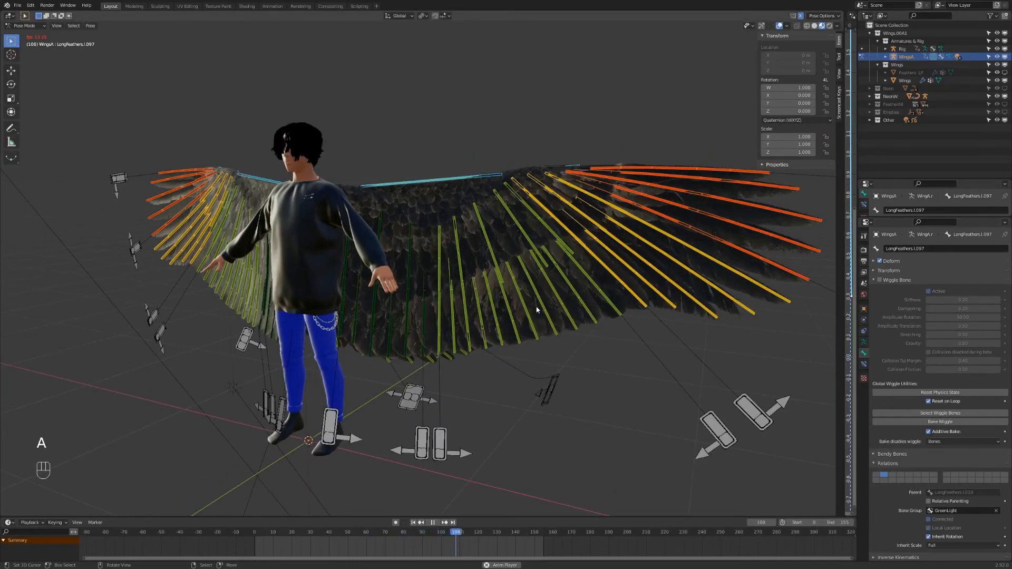
{"action": "key", "text": "ctrl+Tab"}
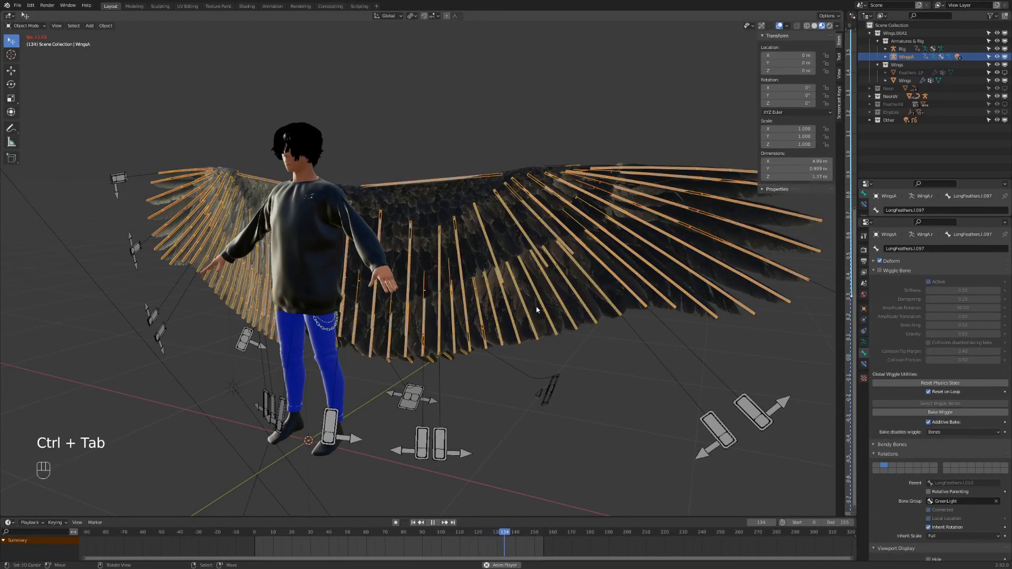
{"action": "key", "text": "alt+a"}
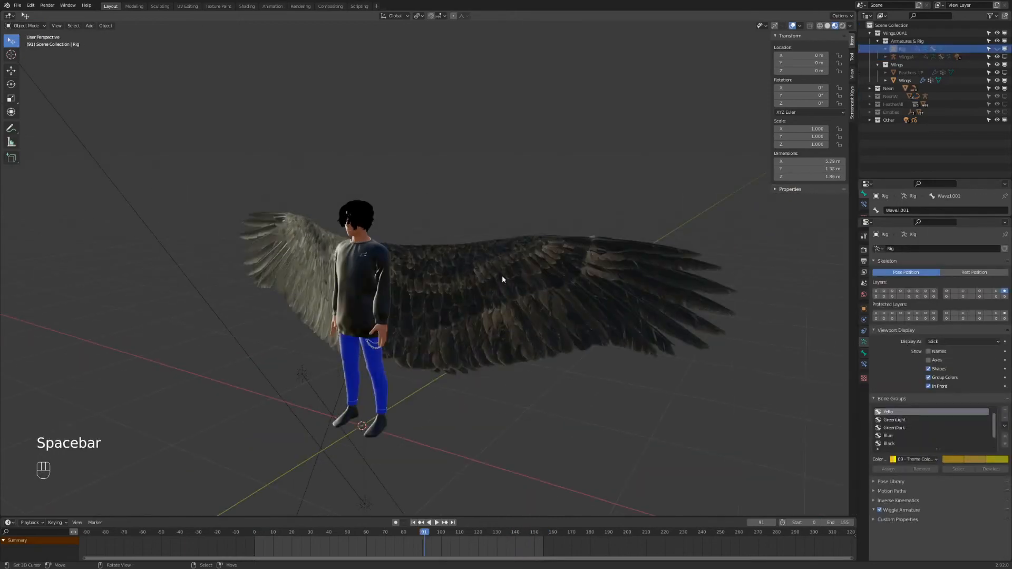
Step: Unhide the Rig armature, and put it into Pose Mode with only its first bone layer displayed
{"action": "middle_click_drag", "start_coordinate": [518, 273], "coordinate": [519, 330]}
{"action": "key", "text": "KP_1"}
{"action": "key", "text": "KP_3"}
{"action": "key", "text": "KP_1"}
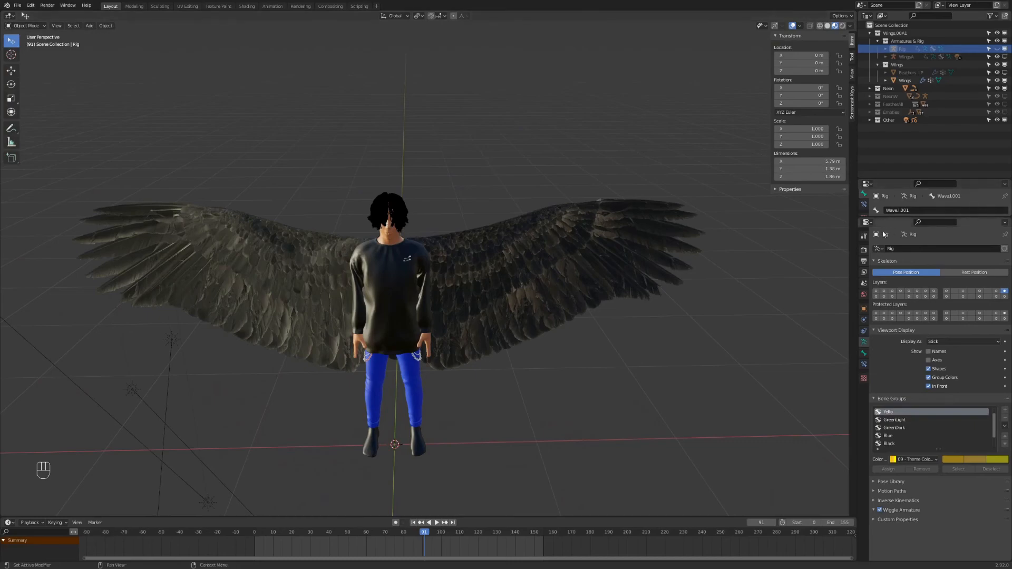
{"action": "key", "text": "alt+h"}
{"action": "left_click", "coordinate": [533, 218]}
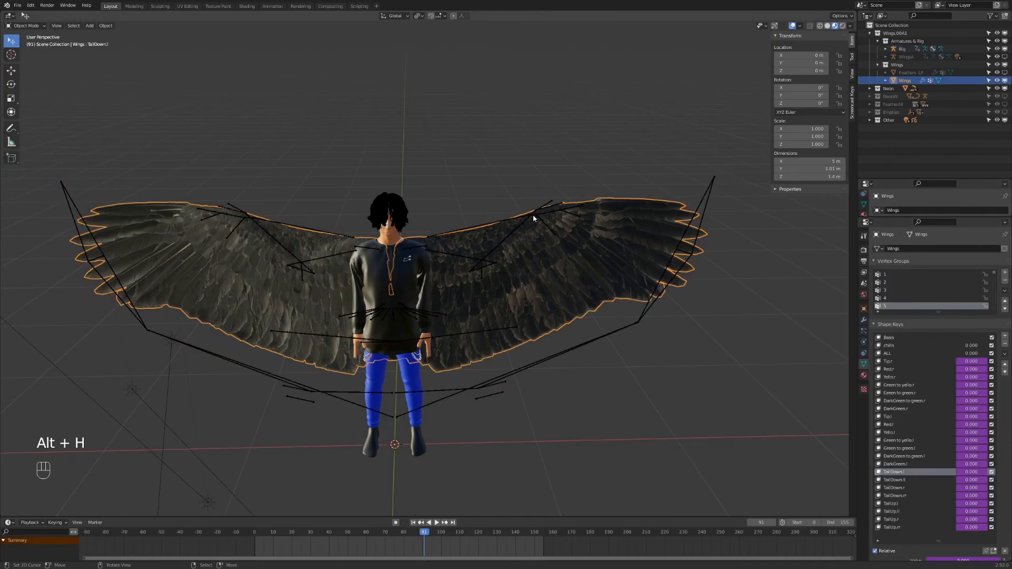
{"action": "left_click", "coordinate": [533, 212]}
{"action": "key", "text": "ctrl+Tab"}
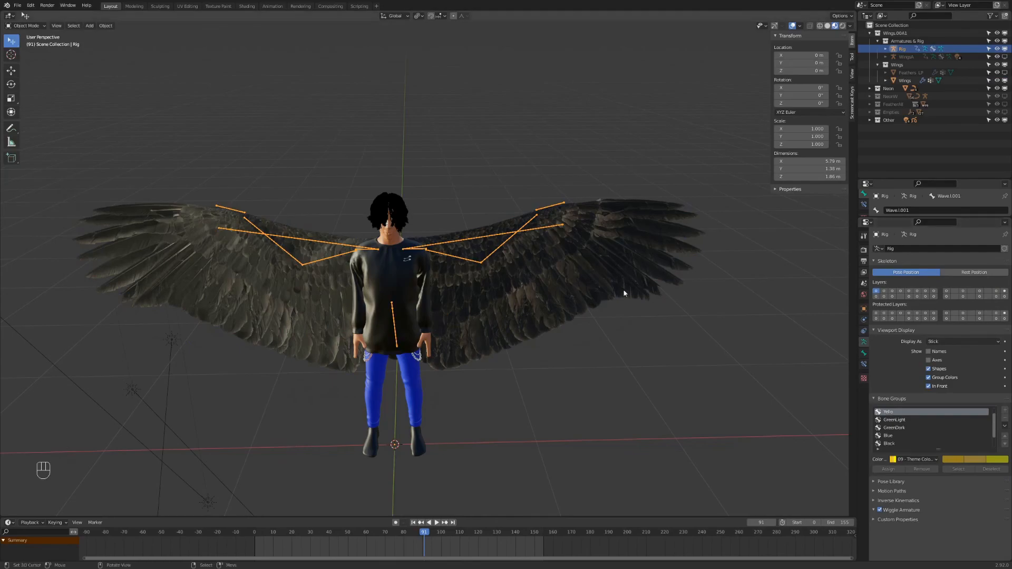
Step: Select the end control bone WingENDcontrol.l on the left wing's upper edge and move it to test the wing's pose
{"action": "right_click", "coordinate": [555, 206]}
{"action": "scroll", "coordinate": [577, 222], "scroll_direction": "up", "scroll_amount": 2}
{"action": "middle_click_drag", "start_coordinate": [575, 222], "coordinate": [409, 317], "text": "shift"}
{"action": "middle_click_drag", "start_coordinate": [547, 332], "coordinate": [505, 292], "text": "shift"}
{"action": "scroll", "coordinate": [505, 292], "scroll_direction": "up", "scroll_amount": 1}
{"action": "scroll", "coordinate": [505, 292], "scroll_direction": "down", "scroll_amount": 1}
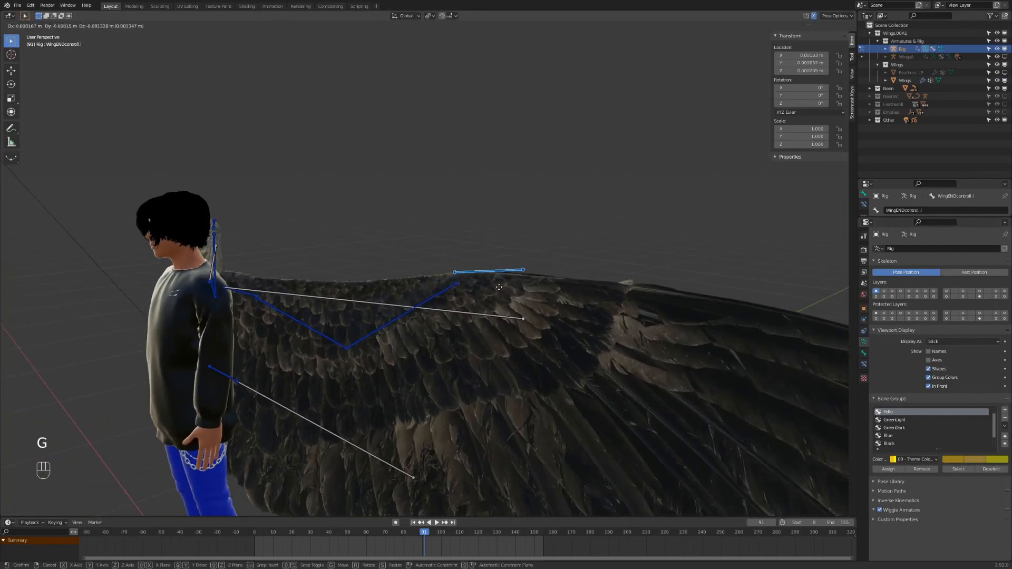